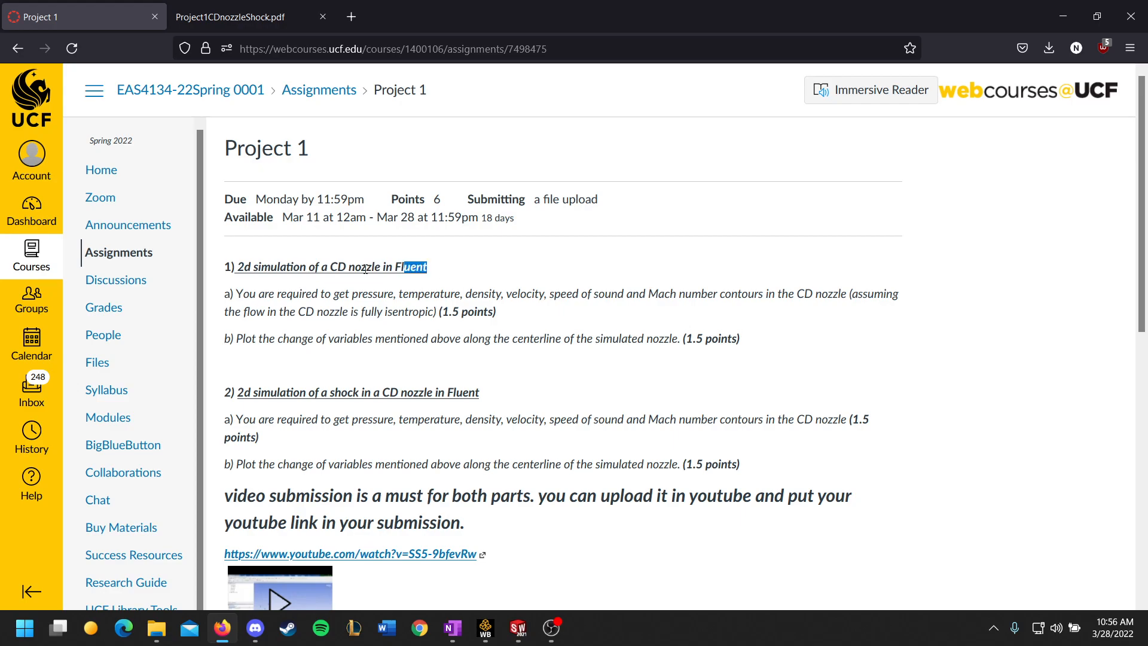
Step: Read the Project 1 assignment requirements for the two CD nozzle simulations
left_click(478, 270)
scroll(469, 271, "down", 1)
scroll(463, 276, "up", 1)
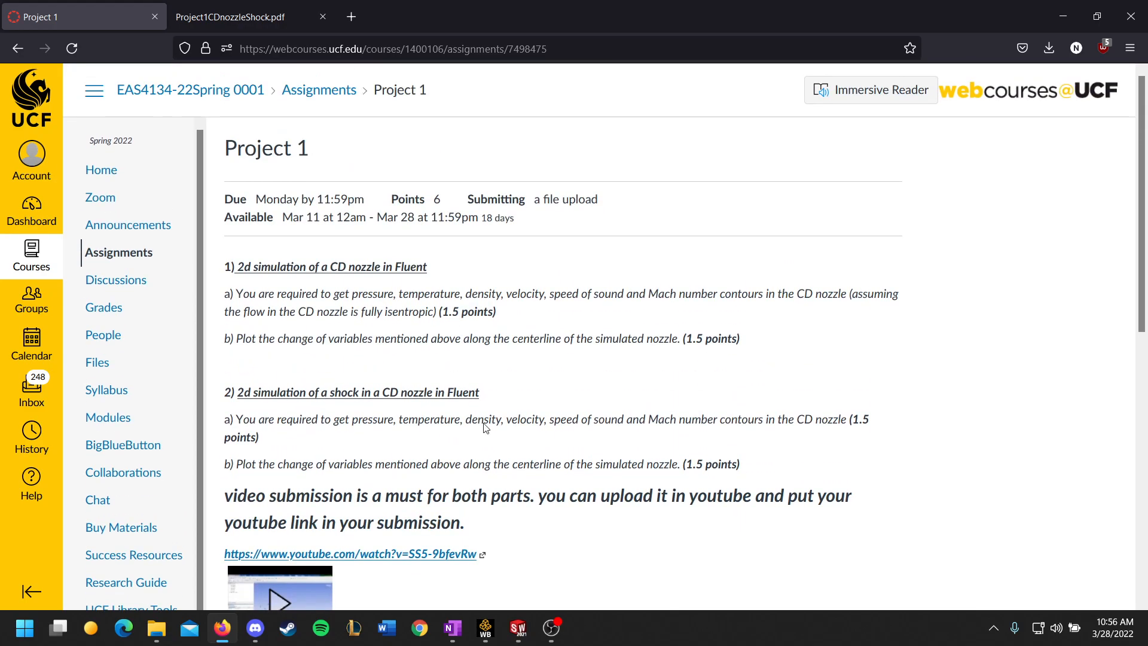
Step: Switch to SolidWorks and view the dimensioned CD nozzle profile
left_click(551, 630)
left_click(551, 629)
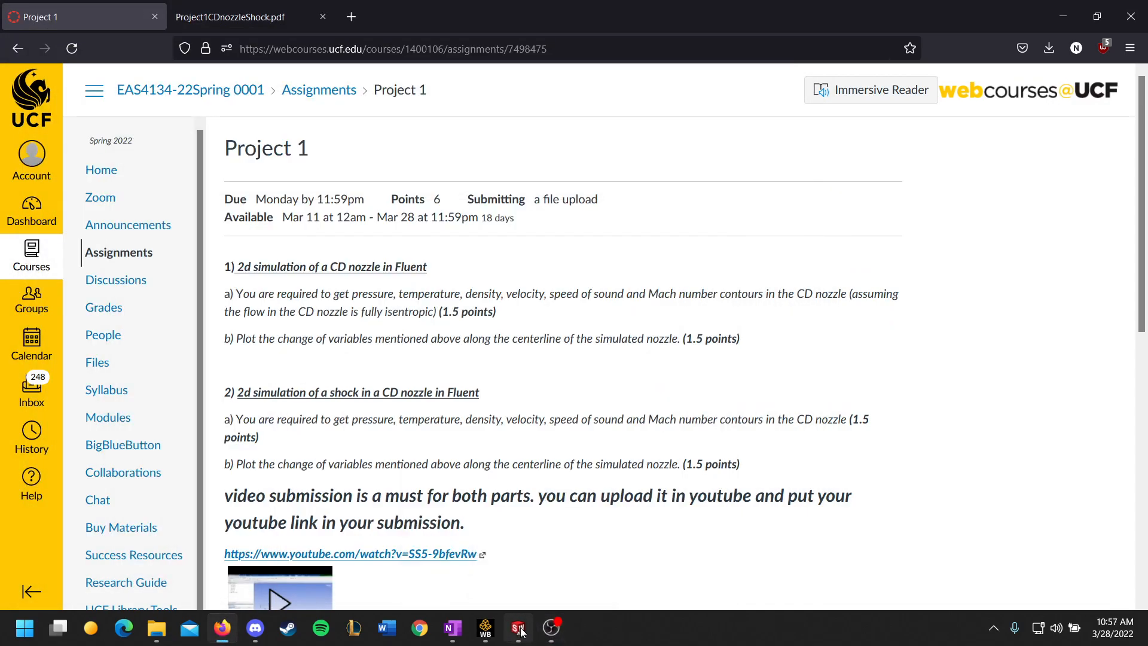
left_click(518, 628)
scroll(598, 357, "up", 3)
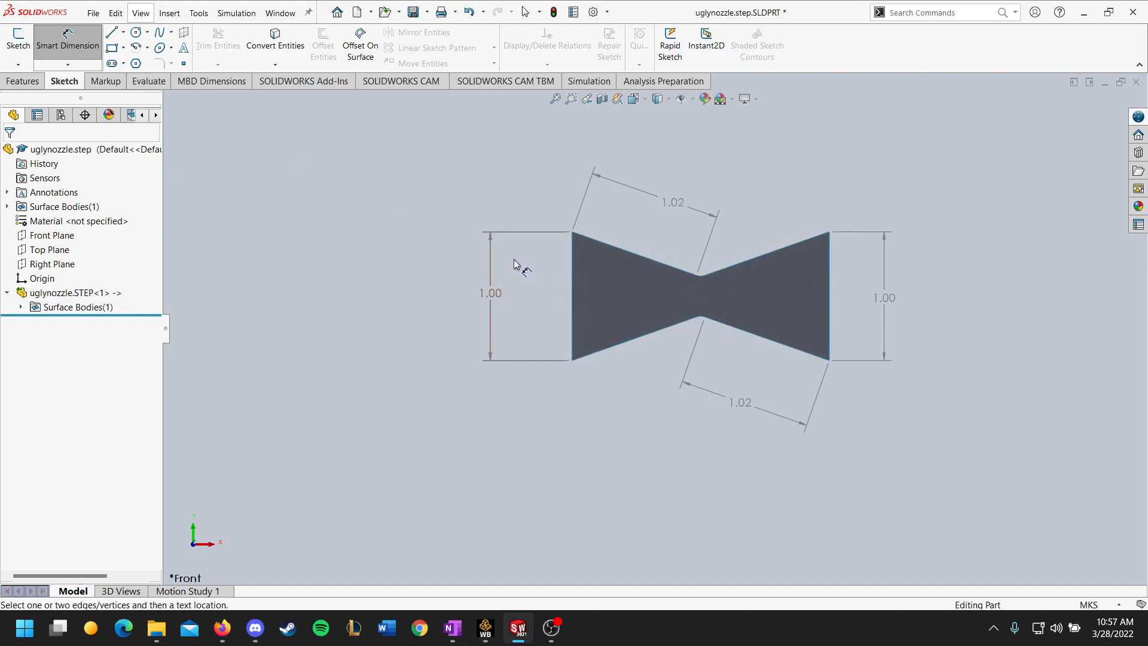
Step: Switch to Workbench and view the geometry replacement options for the Isentropic system
left_click(485, 630)
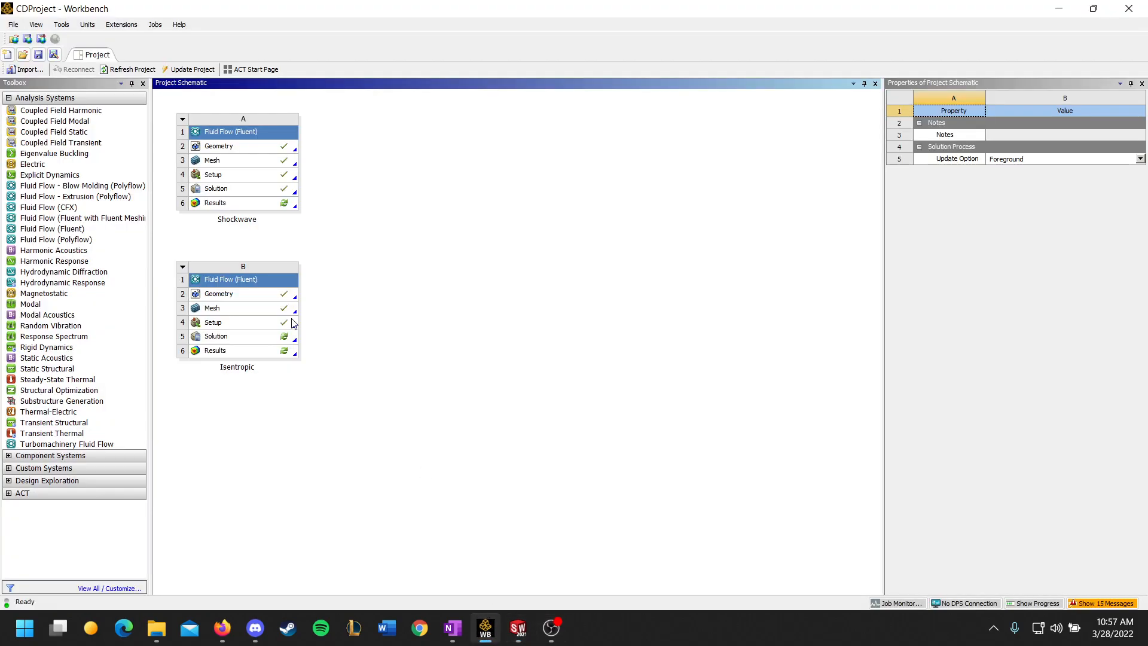
right_click(279, 299)
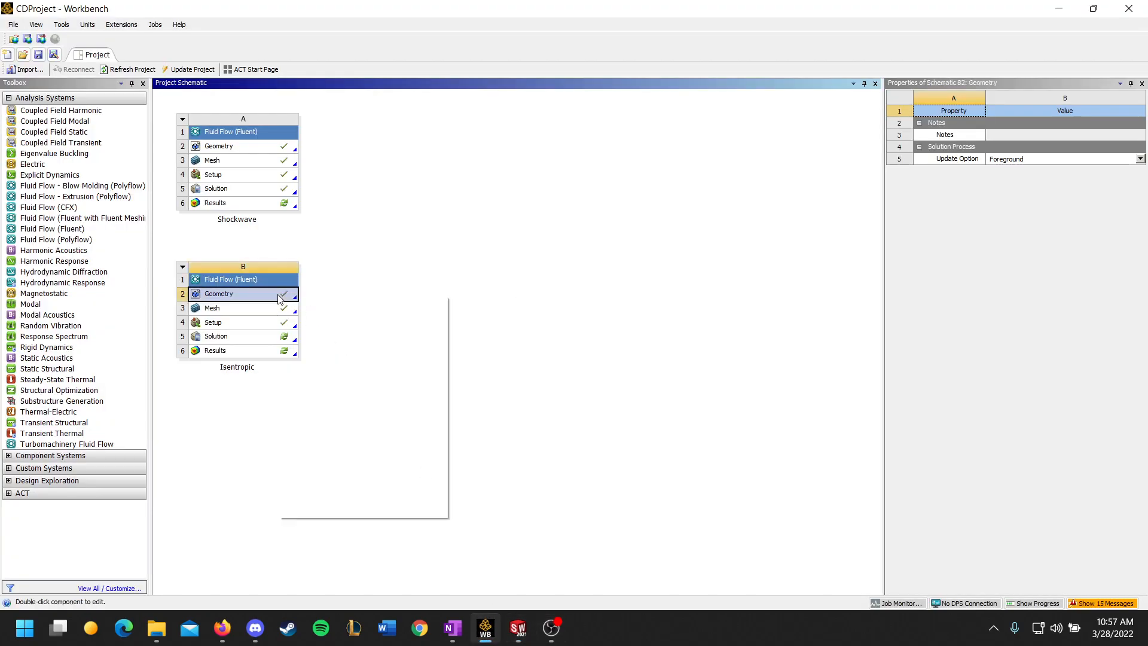
mouse_move(369, 332)
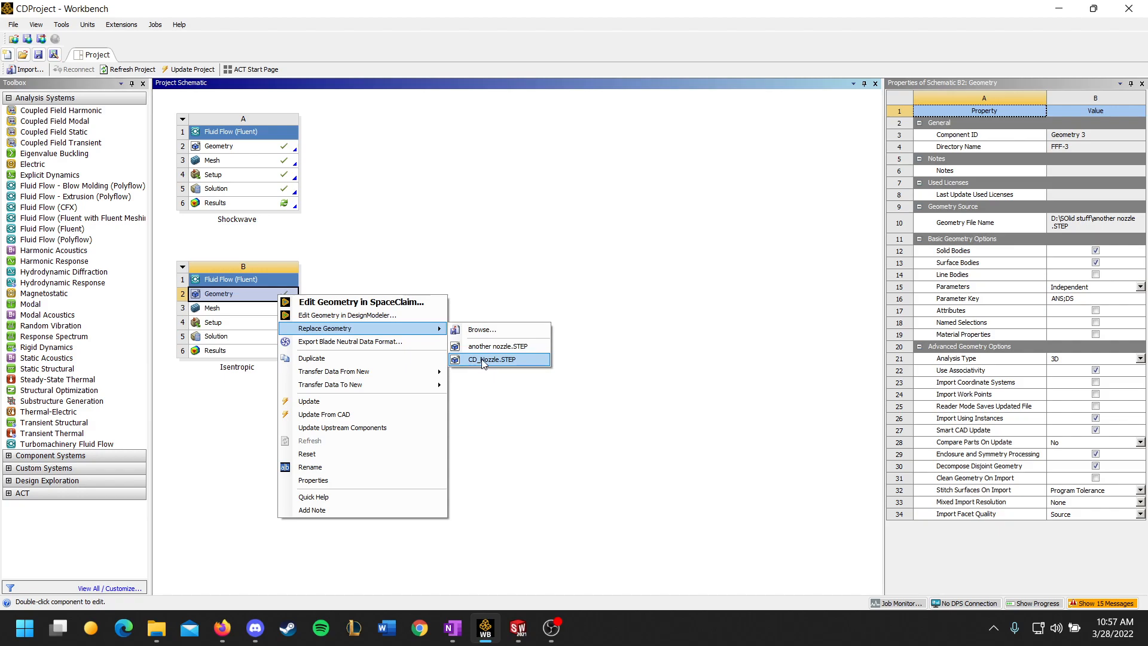
left_click(470, 295)
Step: Open the Isentropic system's mesh for editing and reread the Project 1 requirements in the browser
double_click(272, 312)
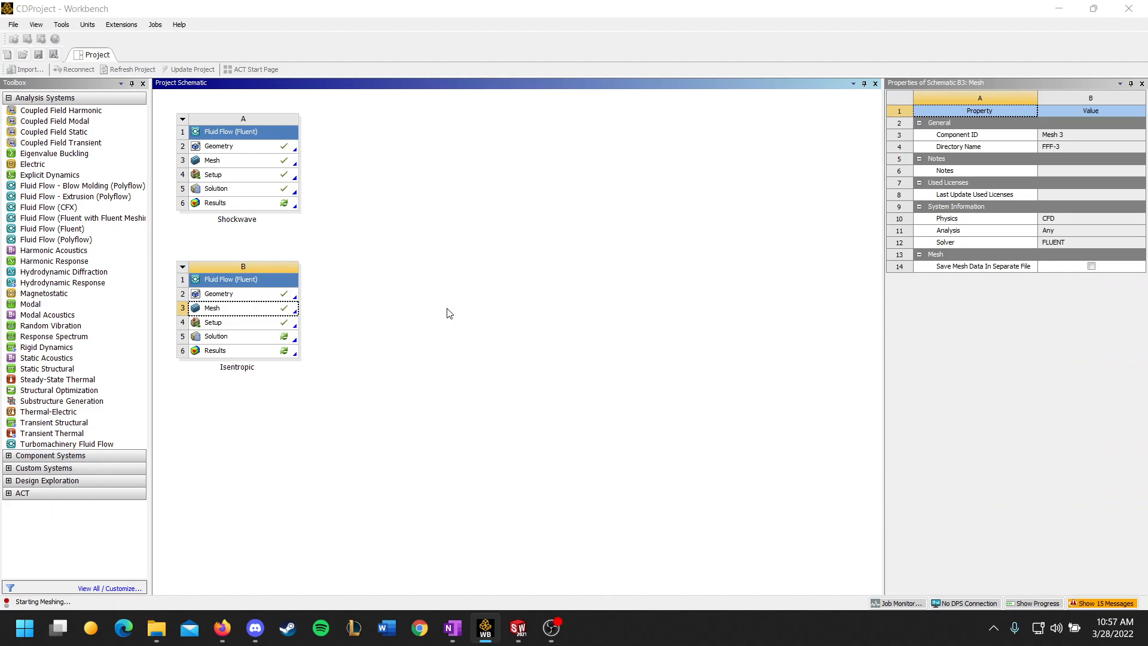
left_click(222, 627)
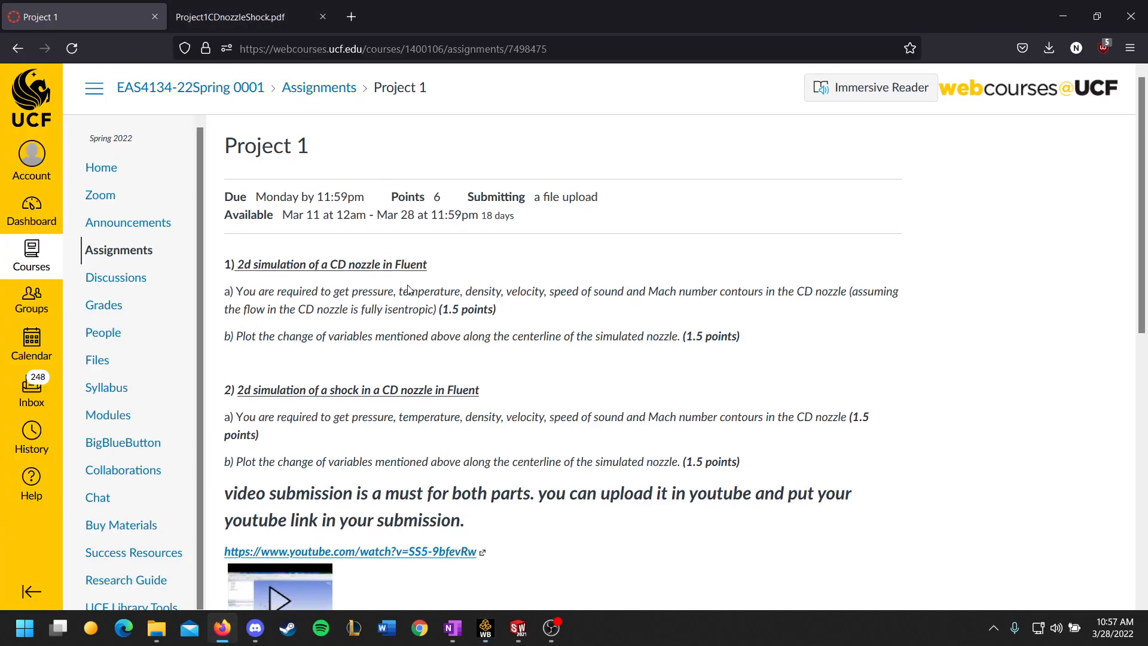
scroll(348, 256, "down", 2)
left_click_drag(238, 215, 333, 216)
left_click(547, 240)
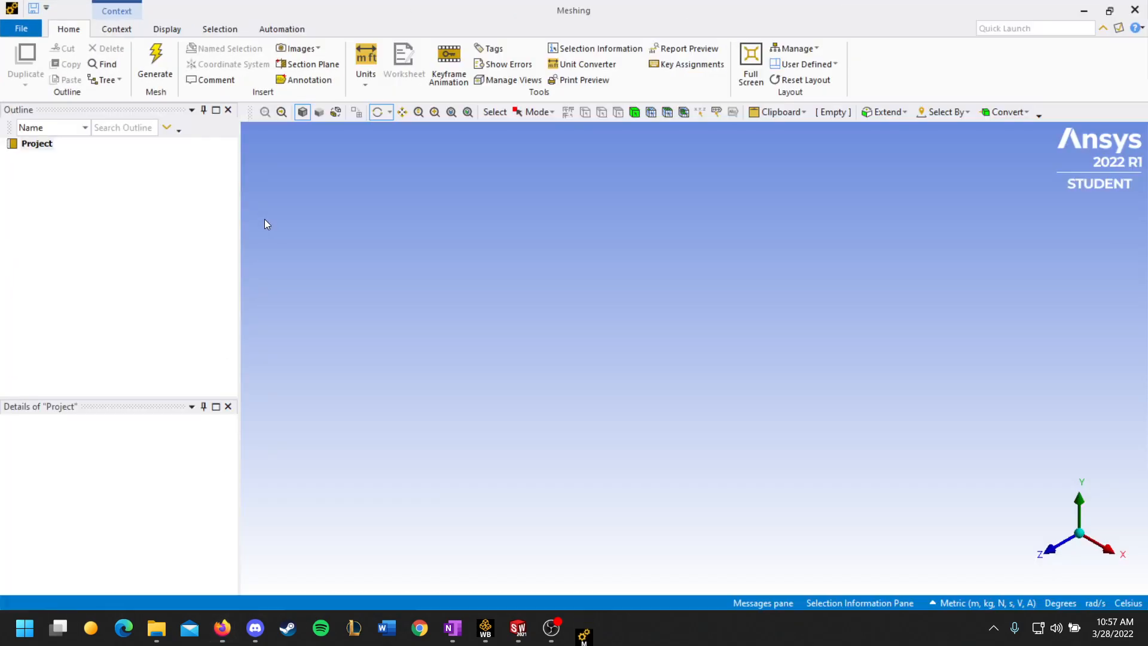
left_click(222, 627)
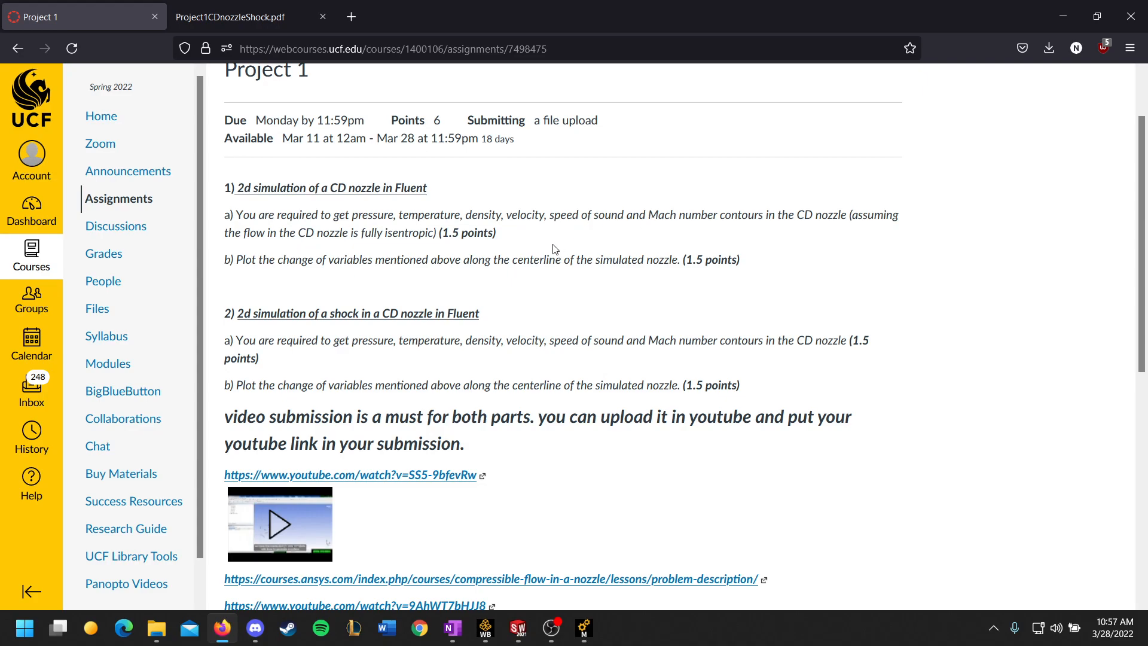
scroll(555, 250, "down", 2)
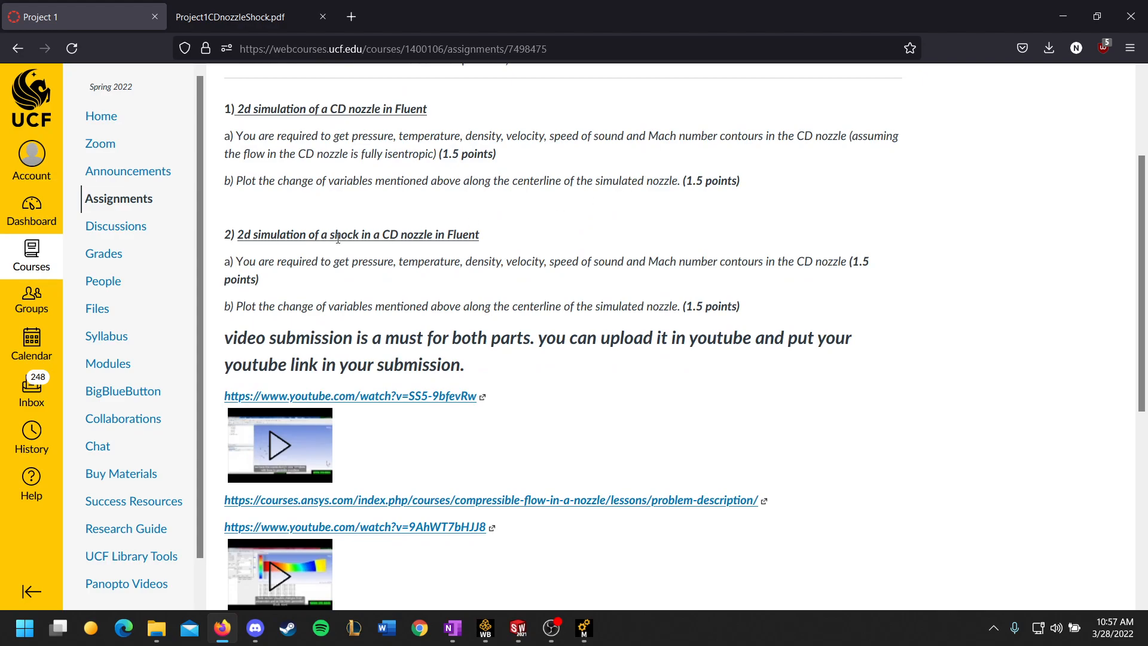
scroll(515, 212, "up", 4)
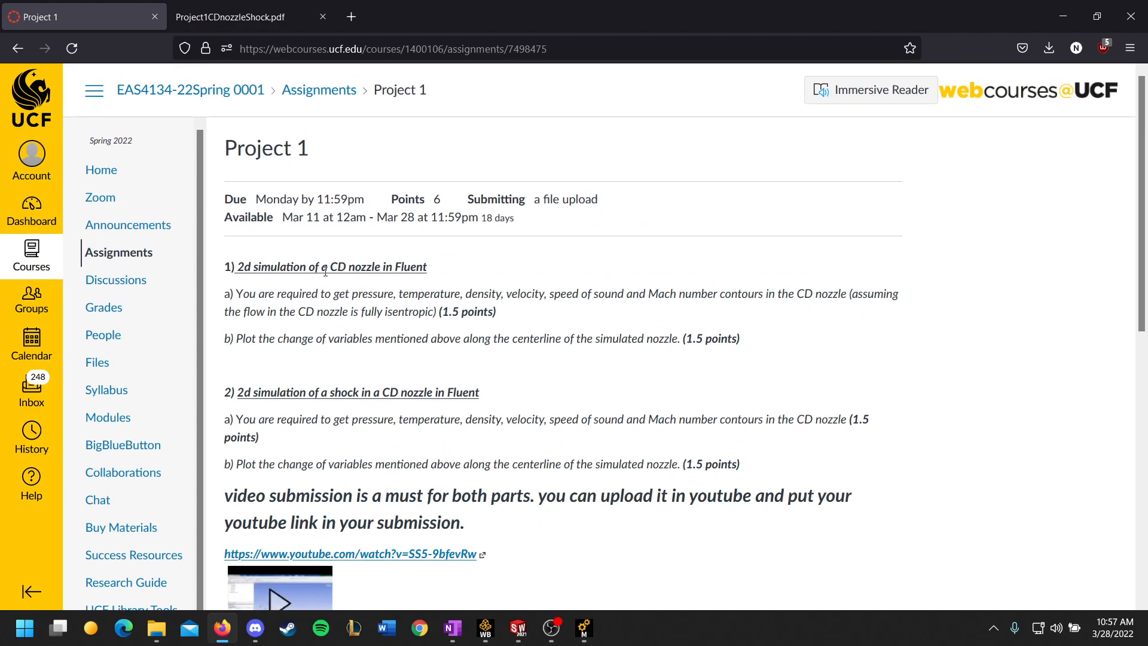
Step: Switch to the Meshing window and inspect the mesh's Automatic Method definition
left_click(584, 629)
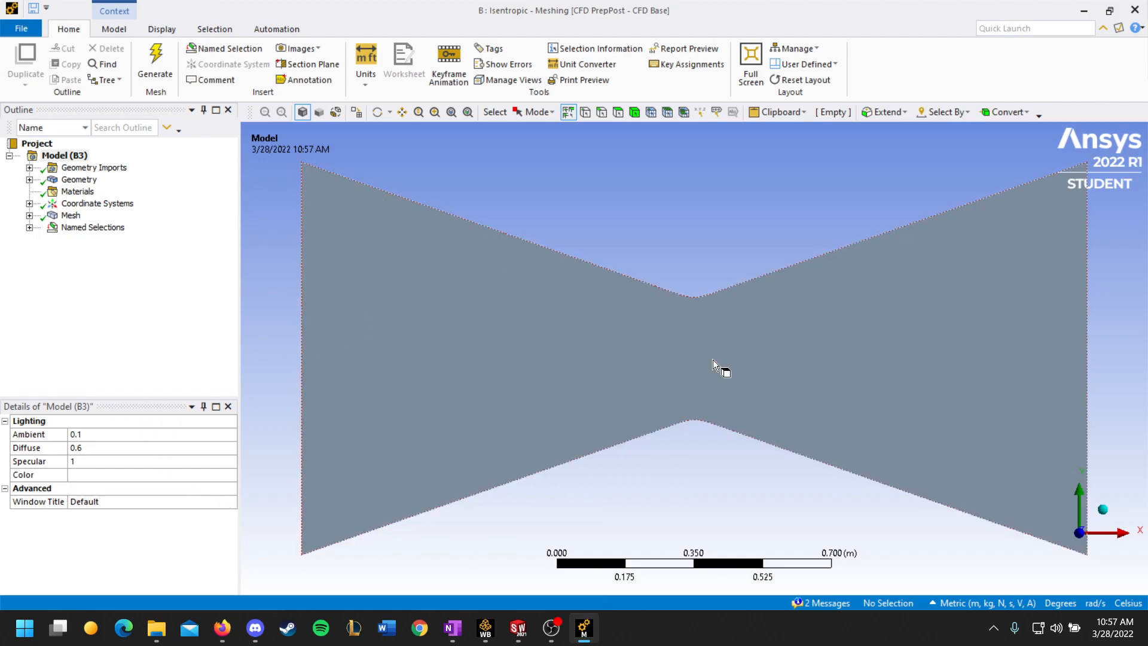
left_click(71, 215)
scroll(489, 371, "up", 1)
scroll(121, 497, "down", 1)
scroll(122, 497, "up", 1)
left_click(29, 215)
left_click(95, 228)
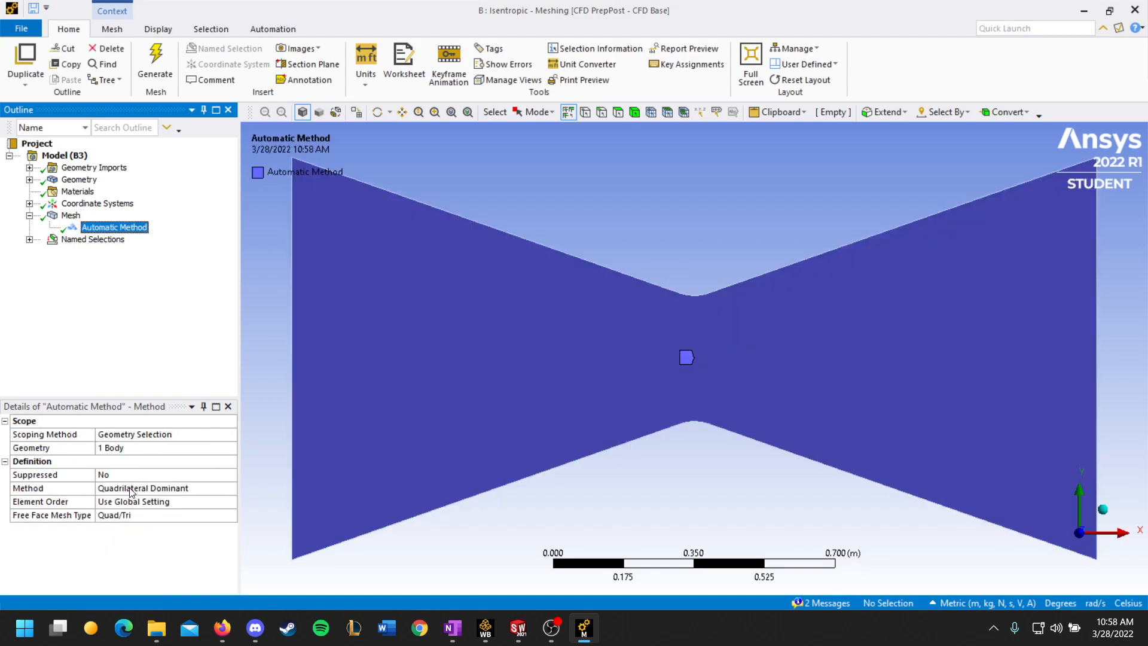
Step: Inspect the mesh's default settings, list the named selections and examine the elements around the nozzle throat
left_click(70, 215)
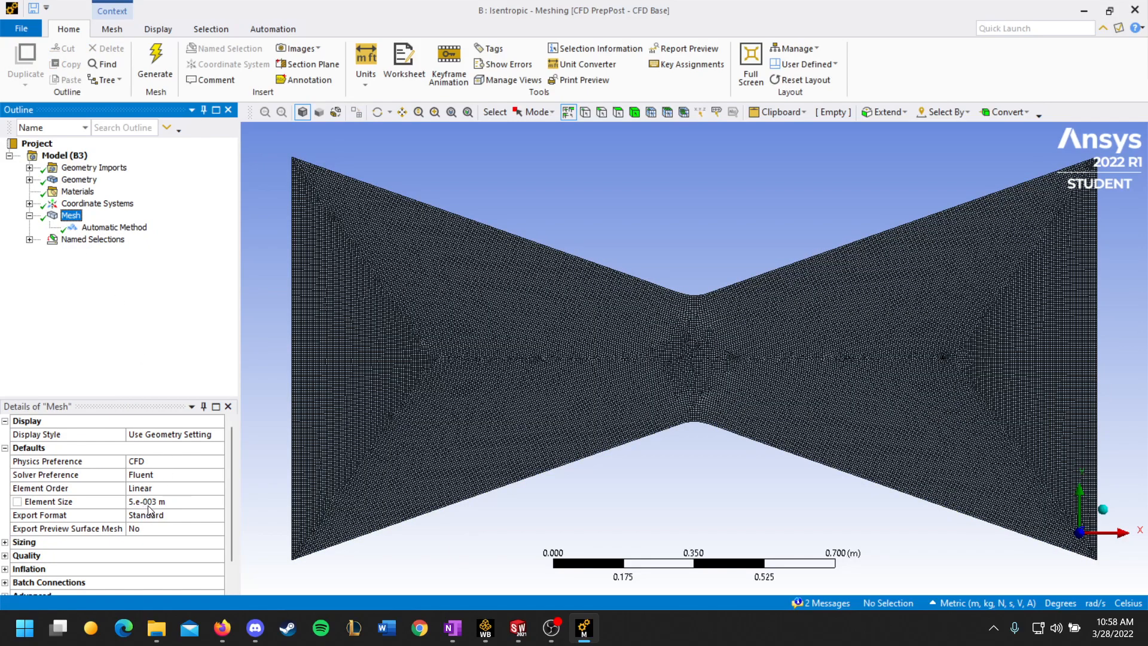
scroll(493, 414, "down", 1)
scroll(493, 414, "up", 1)
left_click(29, 239)
scroll(599, 359, "up", 5)
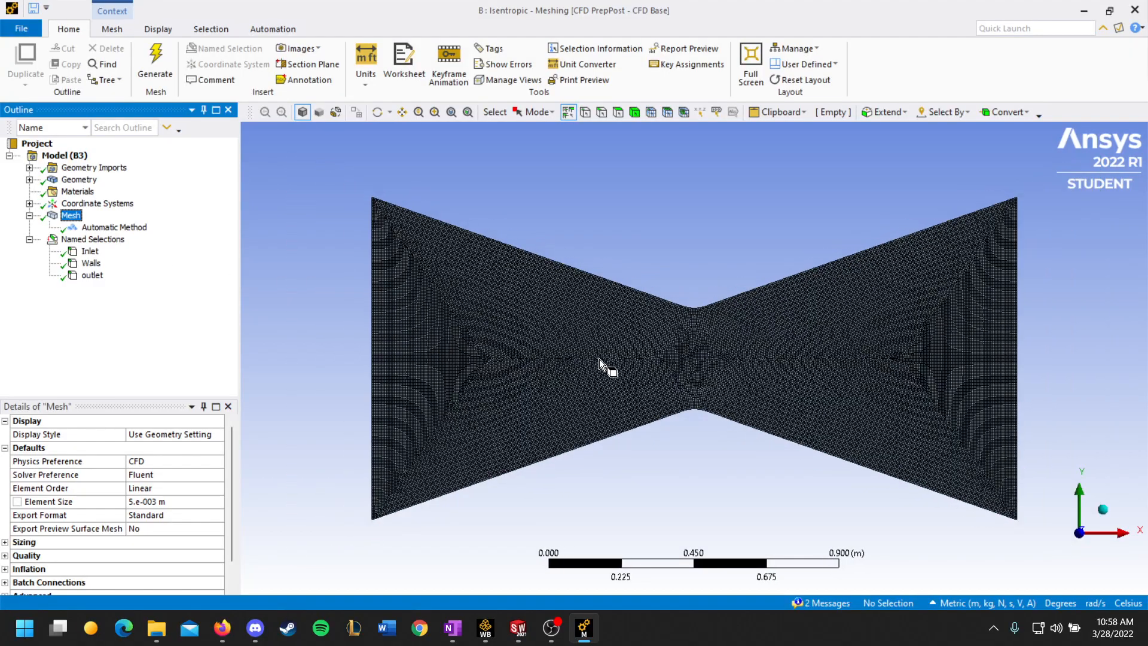
scroll(633, 369, "down", 5)
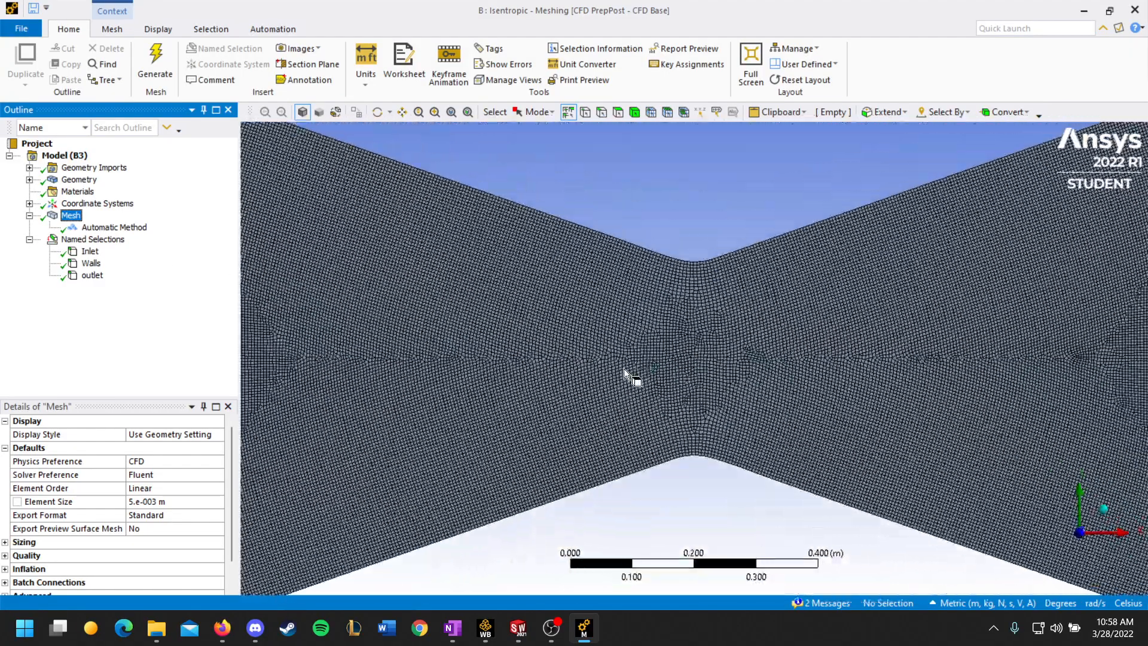
Step: Check which nozzle edges the Inlet, Walls and outlet named selections cover
left_click(85, 252)
scroll(494, 379, "down", 3)
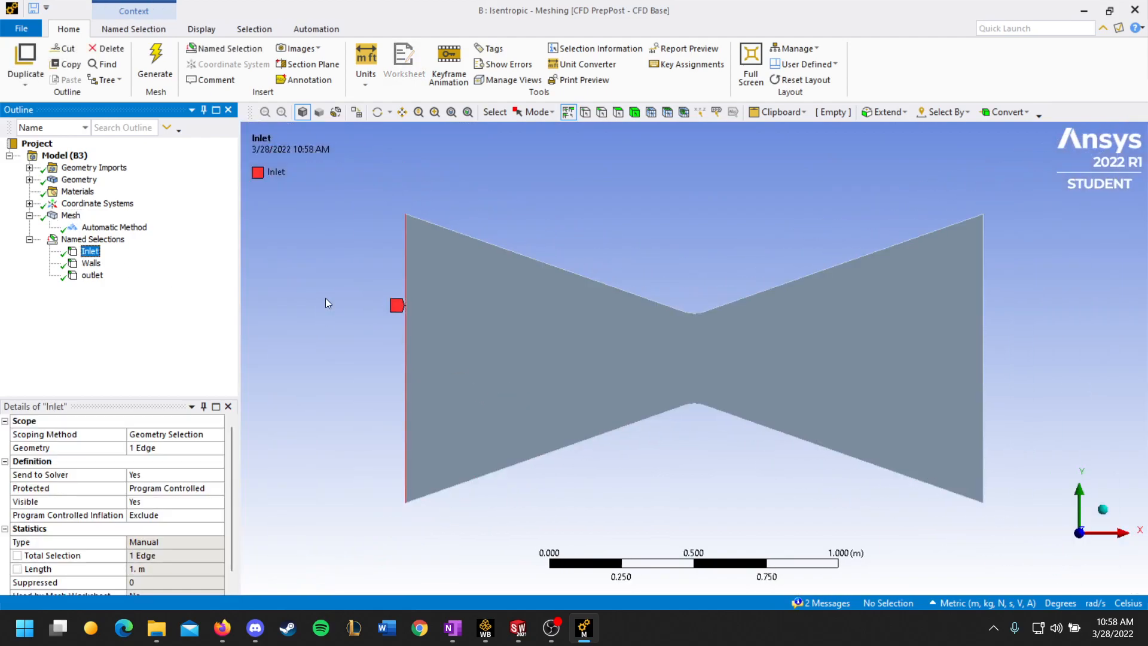
left_click(91, 263)
left_click(97, 278)
left_click(91, 252)
left_click(91, 265)
left_click(96, 277)
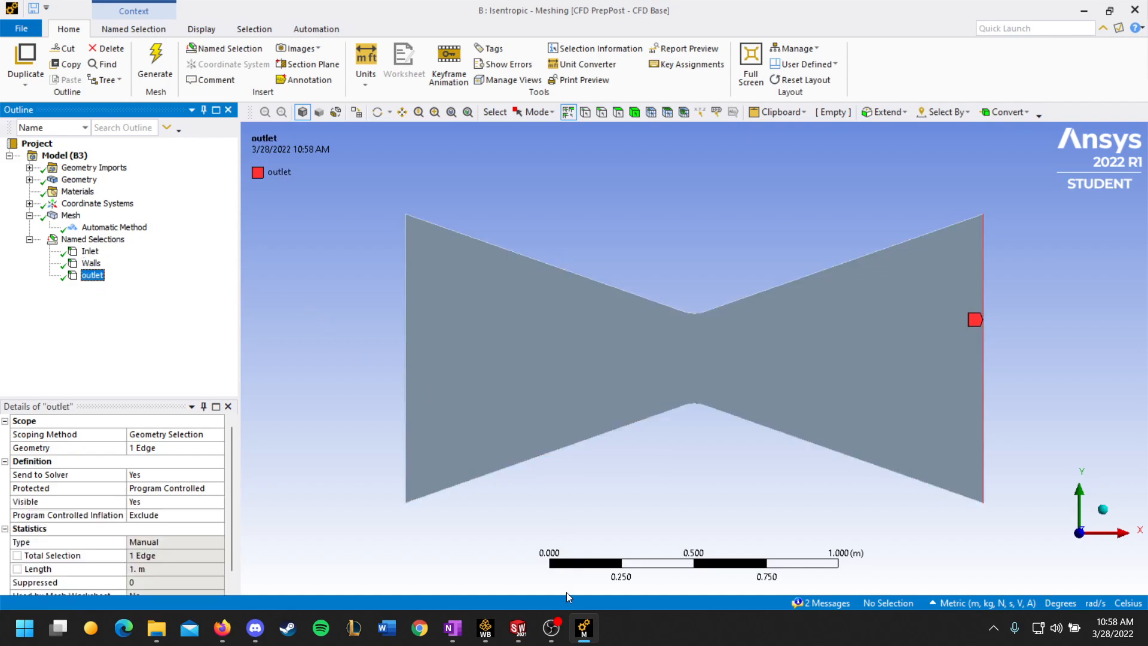
Step: Close Meshing and start Fluent from the Isentropic system's Setup in Workbench
left_click(585, 636)
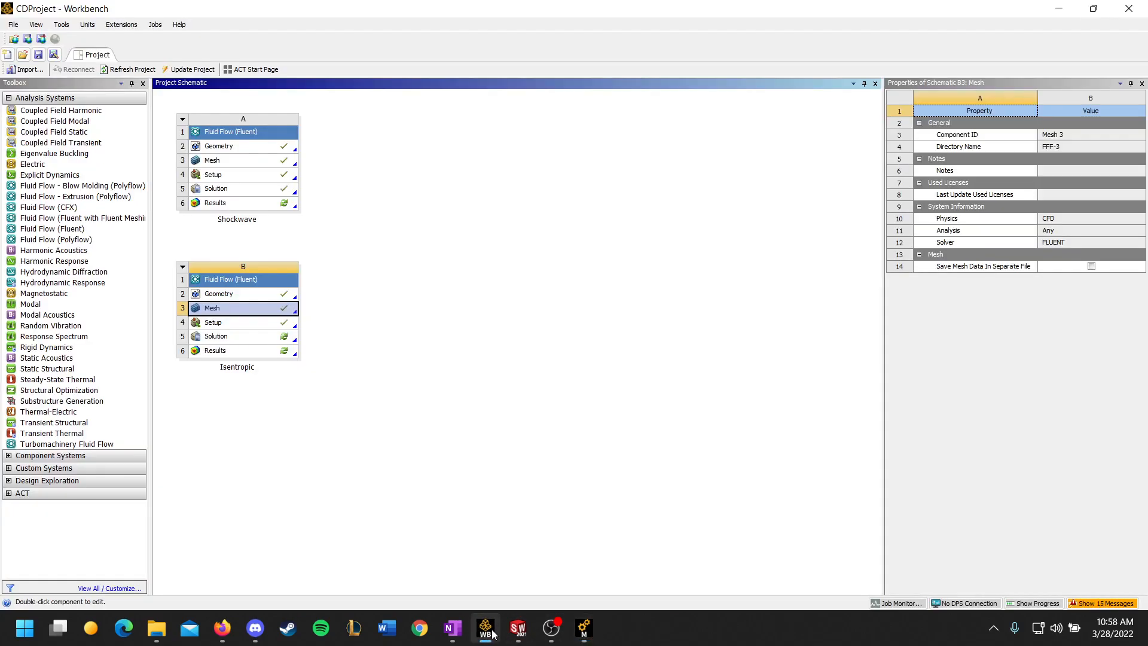
left_click(585, 636)
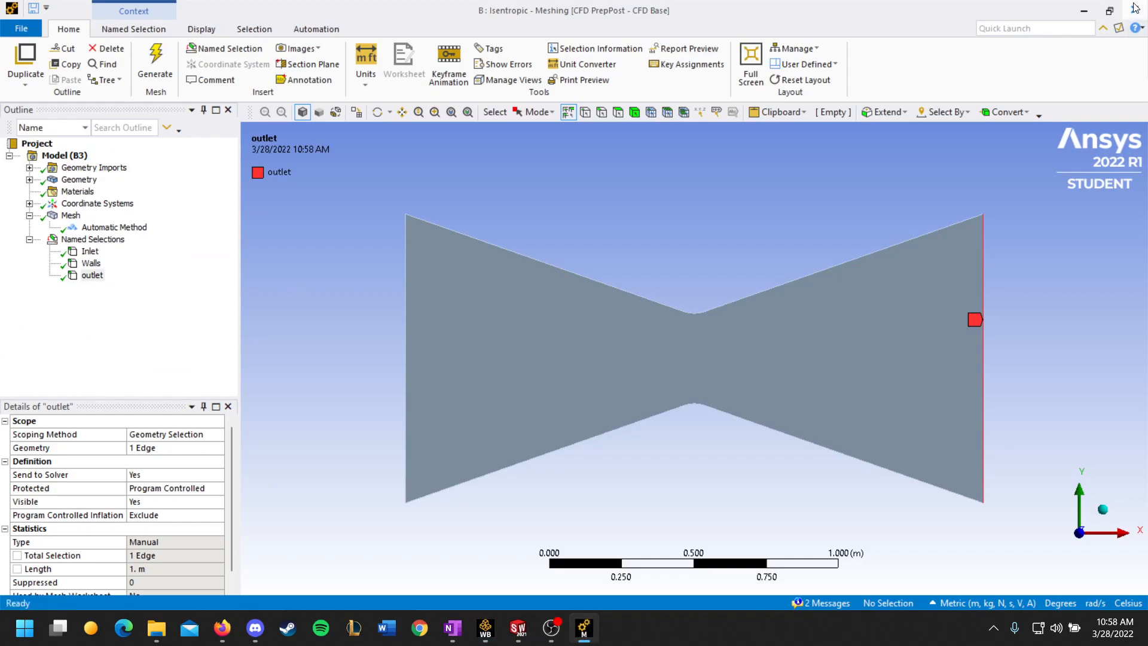
left_click(486, 636)
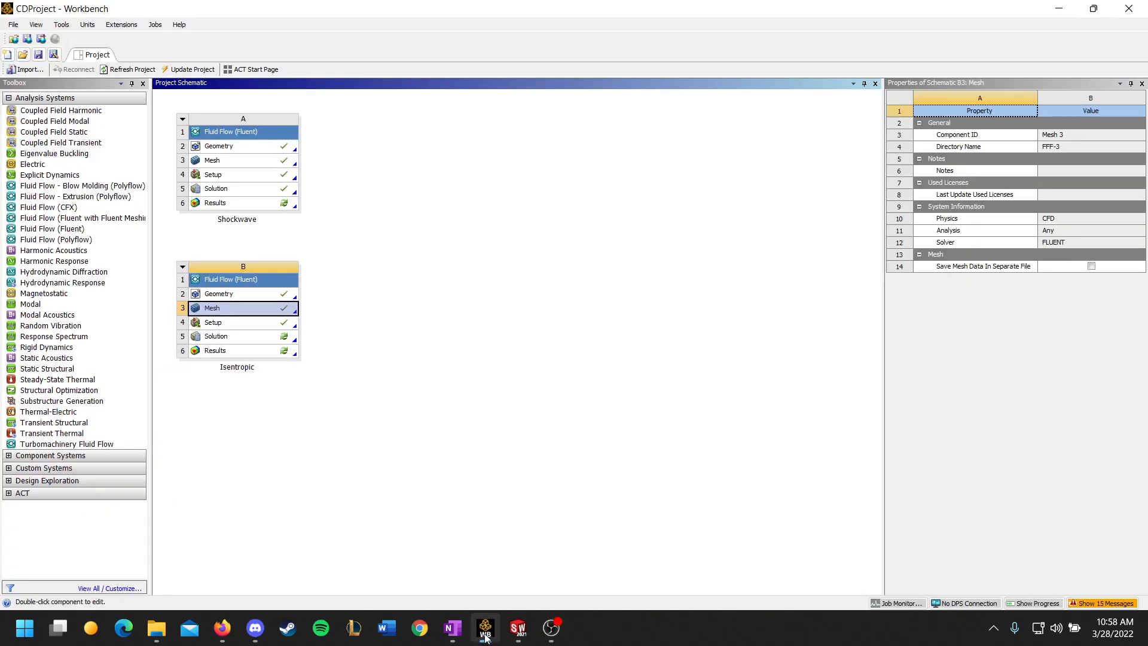
double_click(255, 323)
left_click(580, 372)
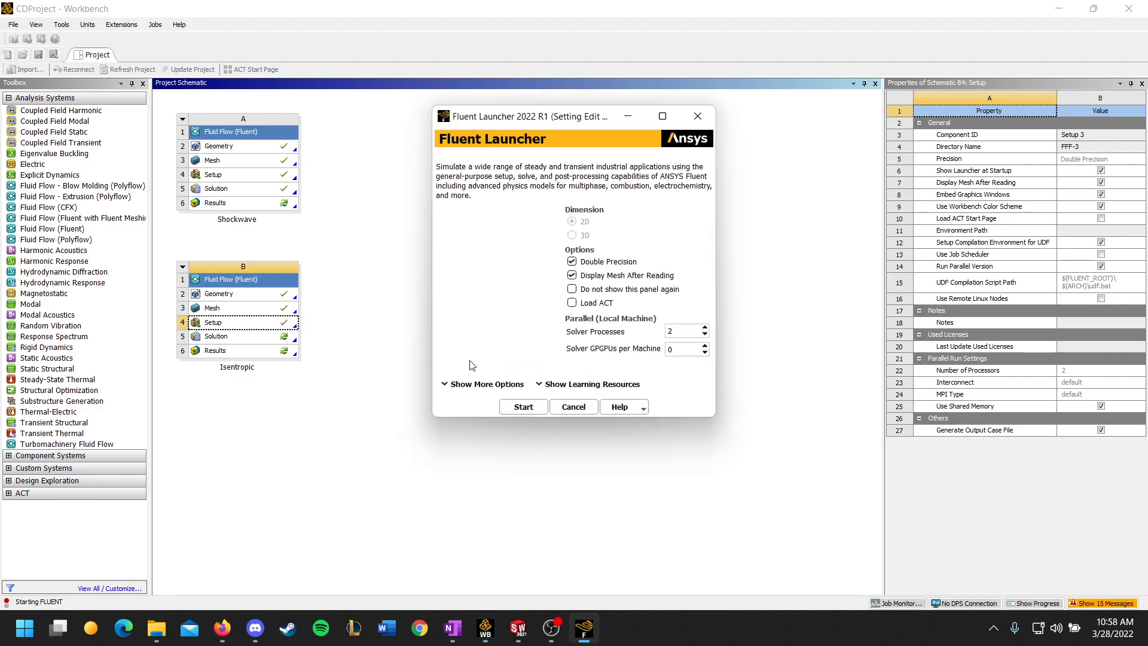
left_click(514, 407)
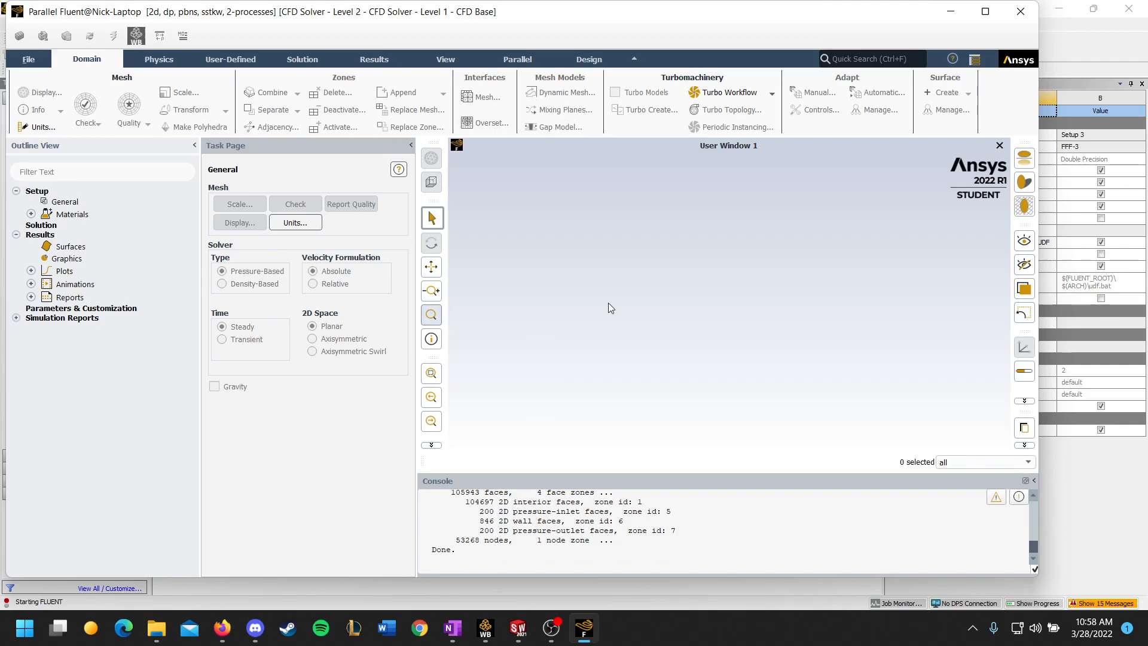
Step: Review the assignment text in the browser once more and return to the Fluent window
left_click(221, 628)
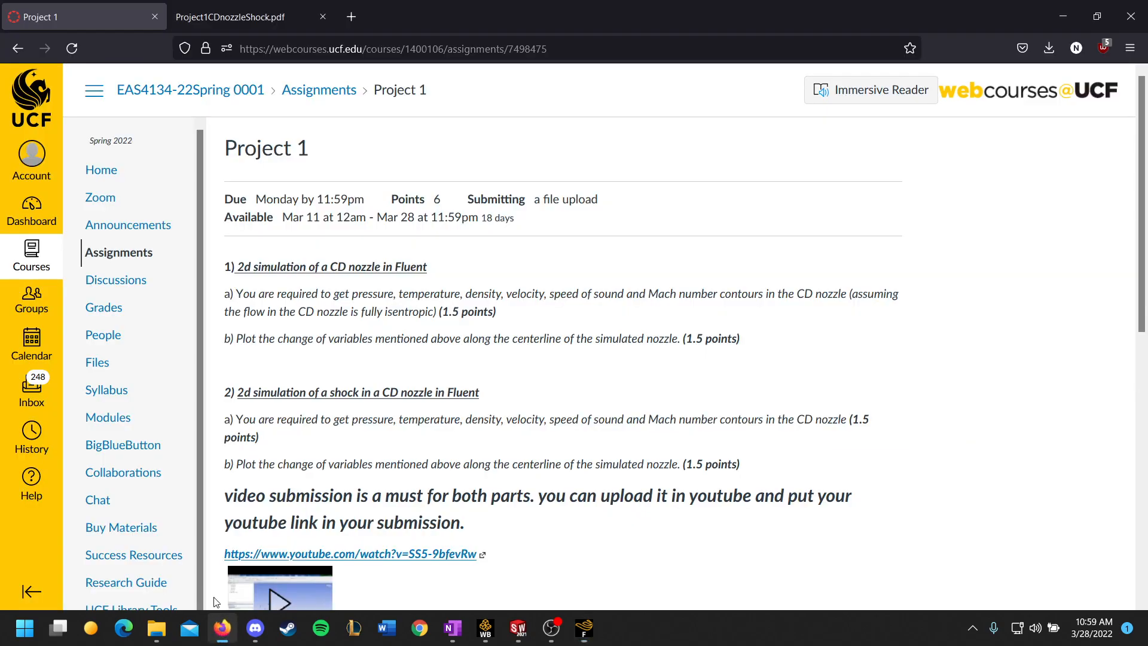
scroll(460, 357, "down", 2)
scroll(460, 357, "down", 1)
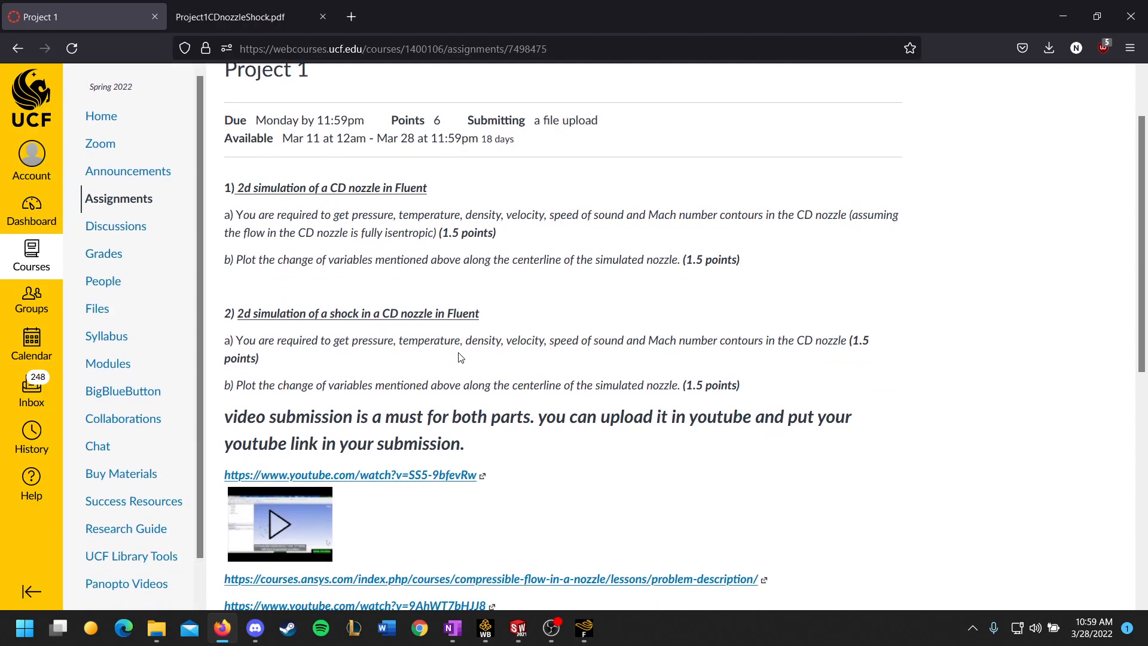
scroll(461, 357, "up", 2)
left_click(584, 629)
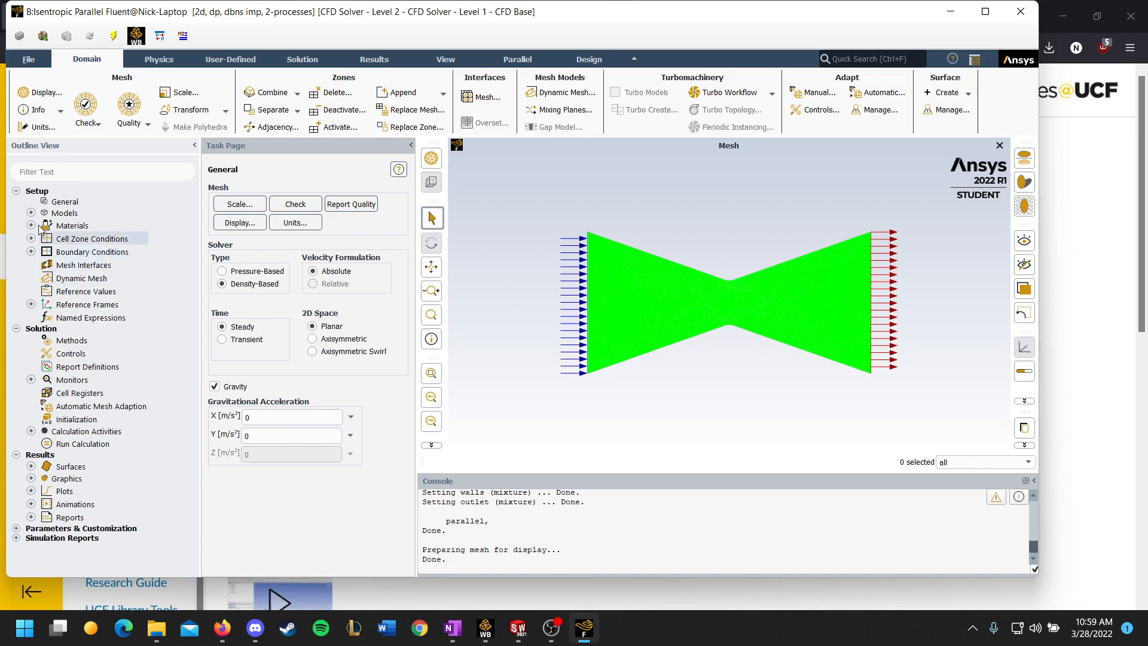
Step: Check the general solver settings, the energy model and the viscous model without changing them
left_click(50, 203)
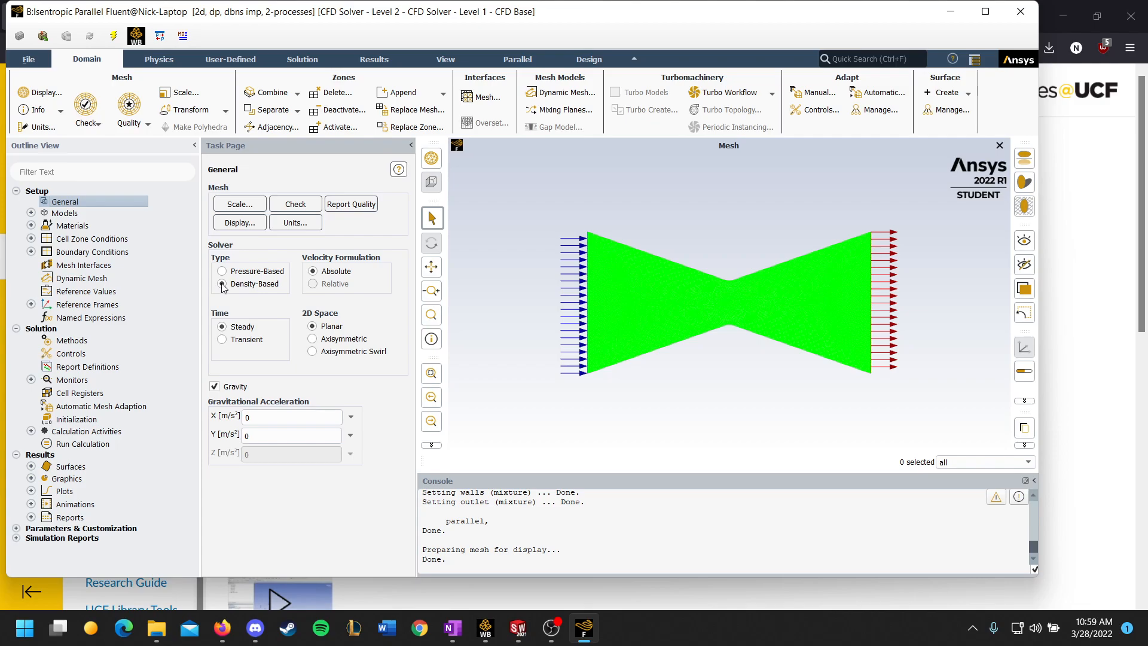
left_click(31, 213)
double_click(141, 238)
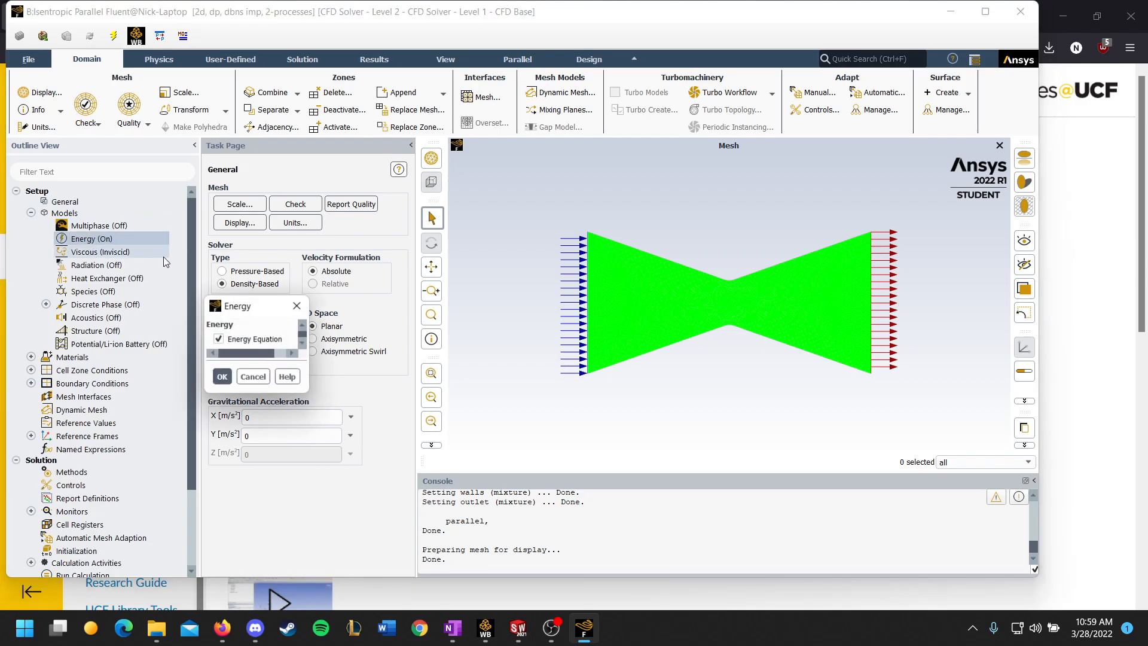
left_click(305, 306)
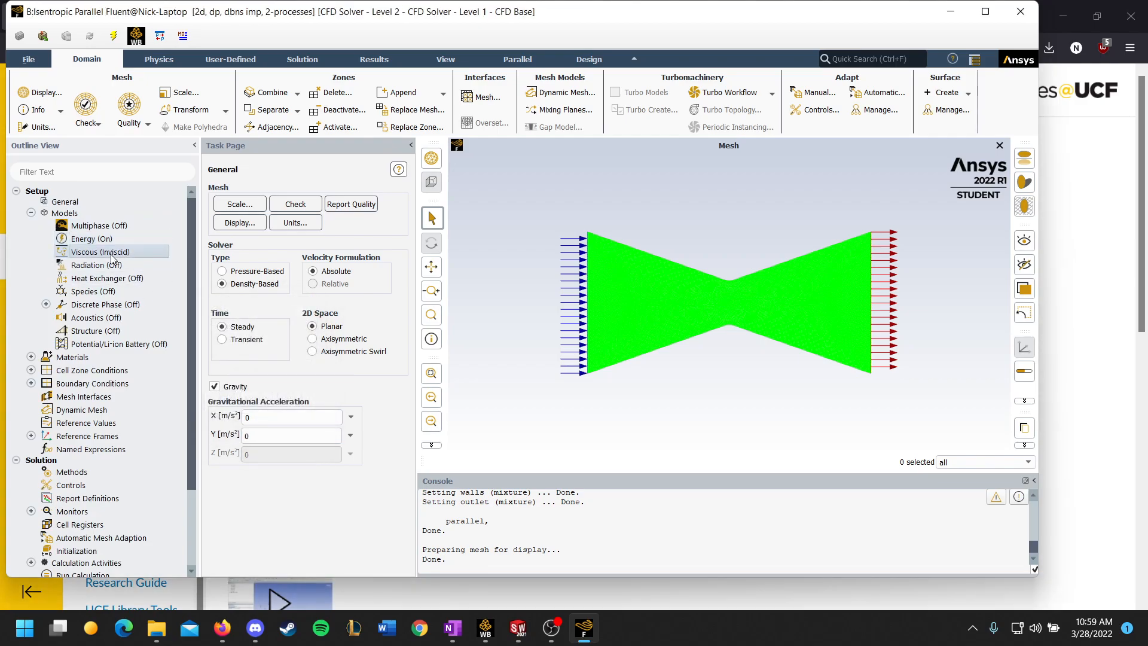
double_click(120, 257)
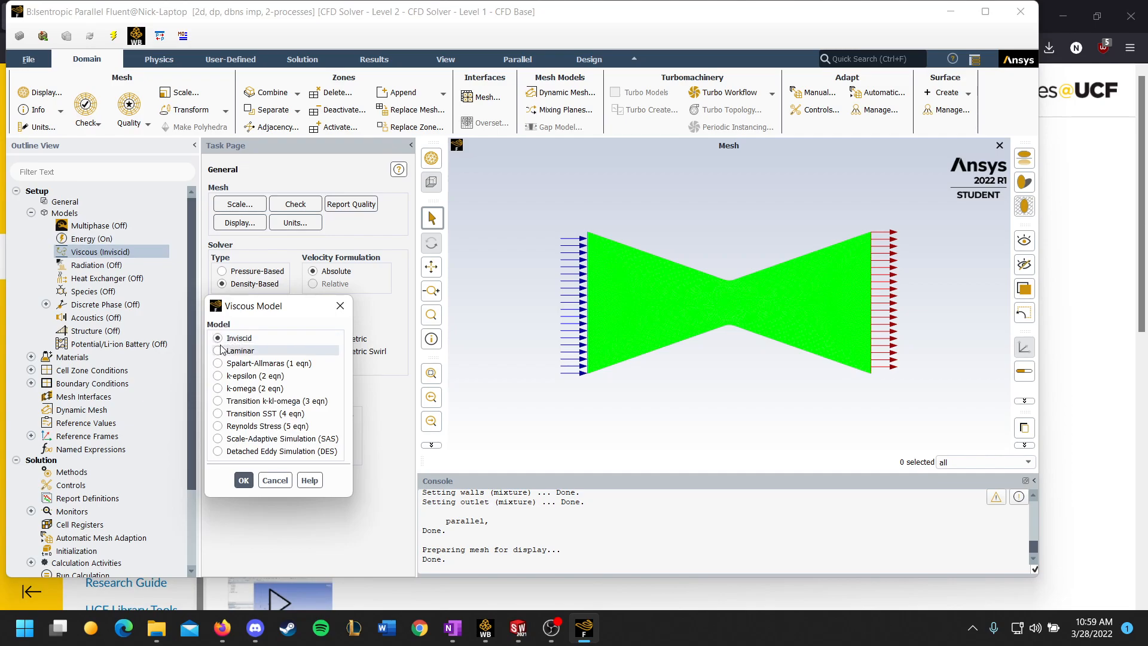
left_click(340, 306)
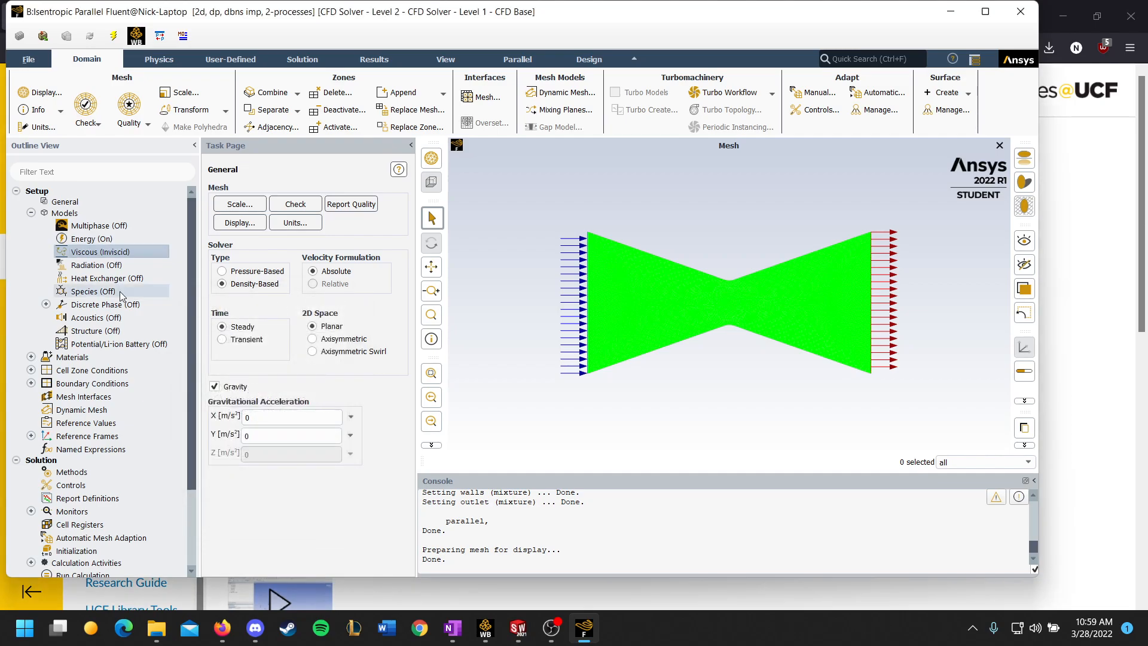
Step: Check the fluid material air's density, specific heat and molecular weight settings without changing them
double_click(67, 357)
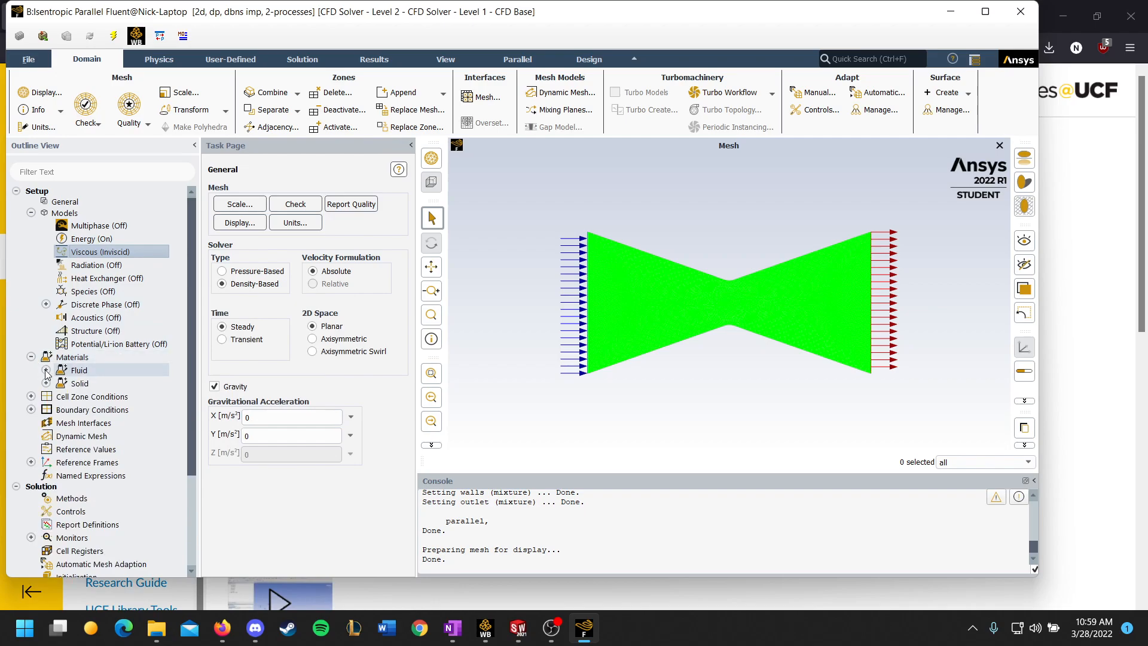
double_click(90, 383)
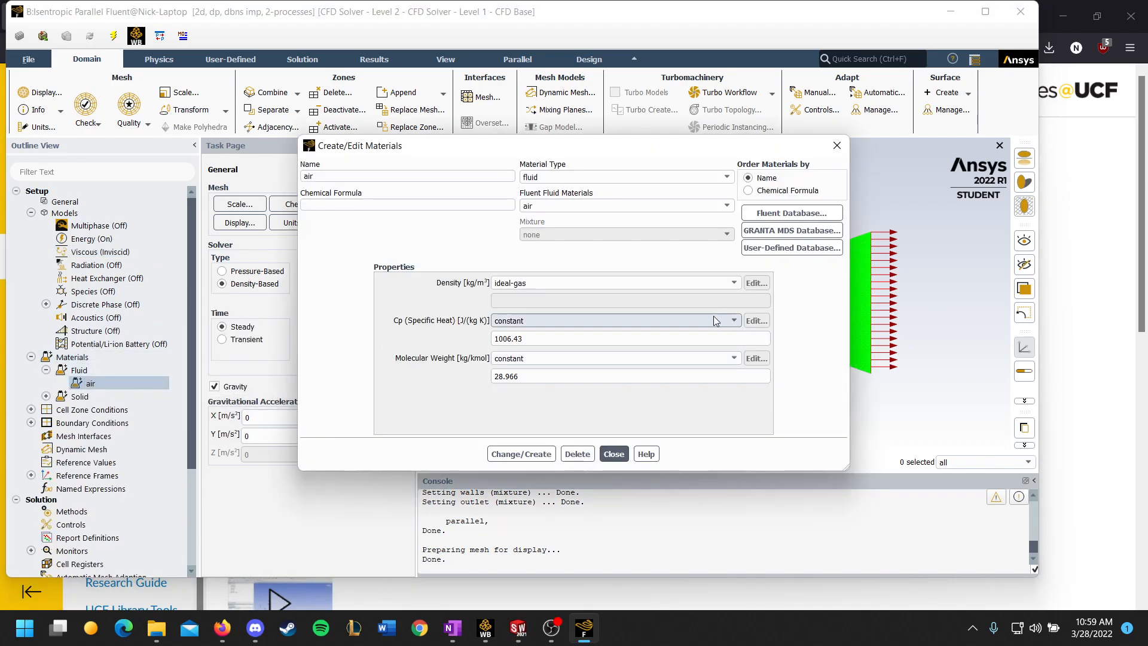
left_click(735, 285)
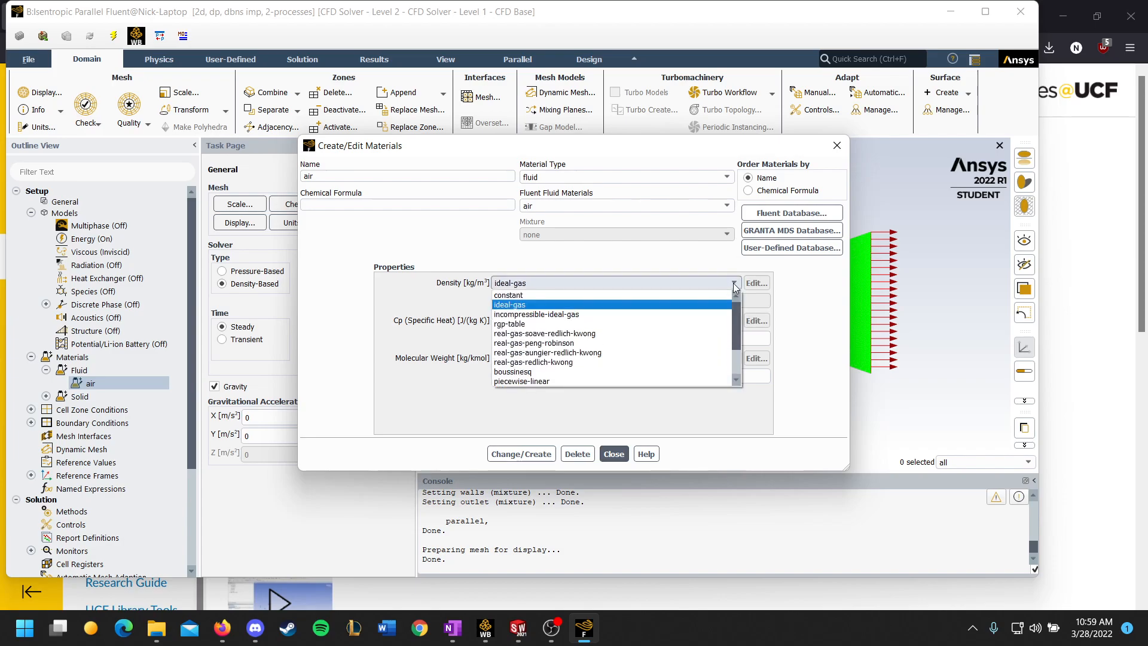
left_click(734, 284)
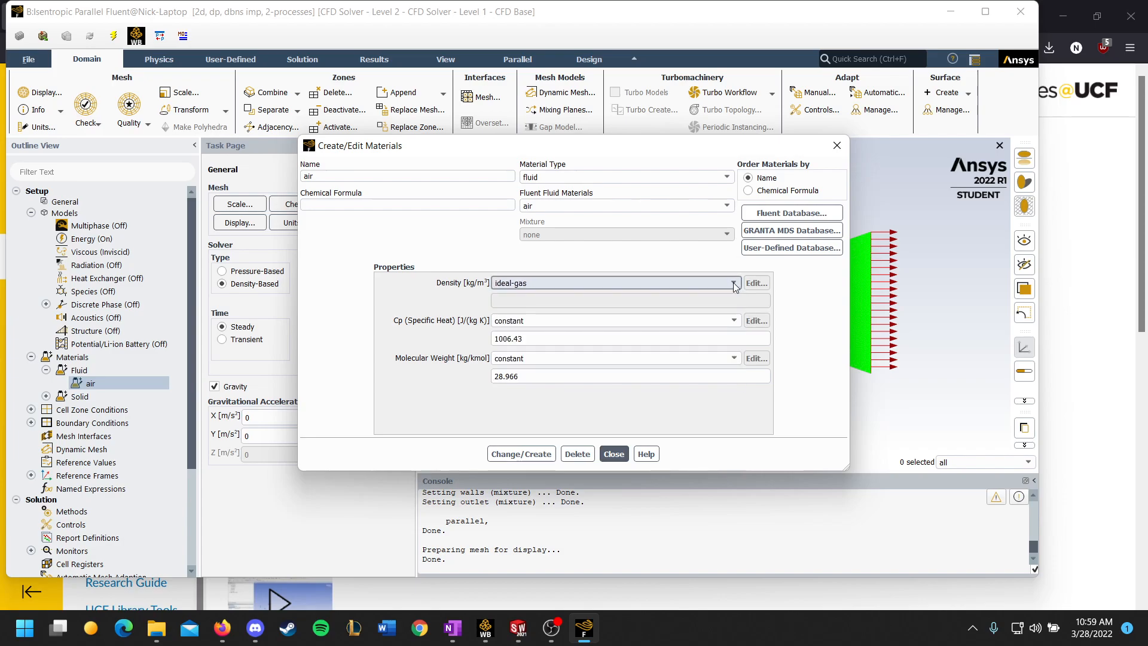
left_click(616, 454)
Step: Check the inlet boundary's type options, keep pressure-inlet selected and open its settings
scroll(89, 370, "down", 2)
left_click(31, 378)
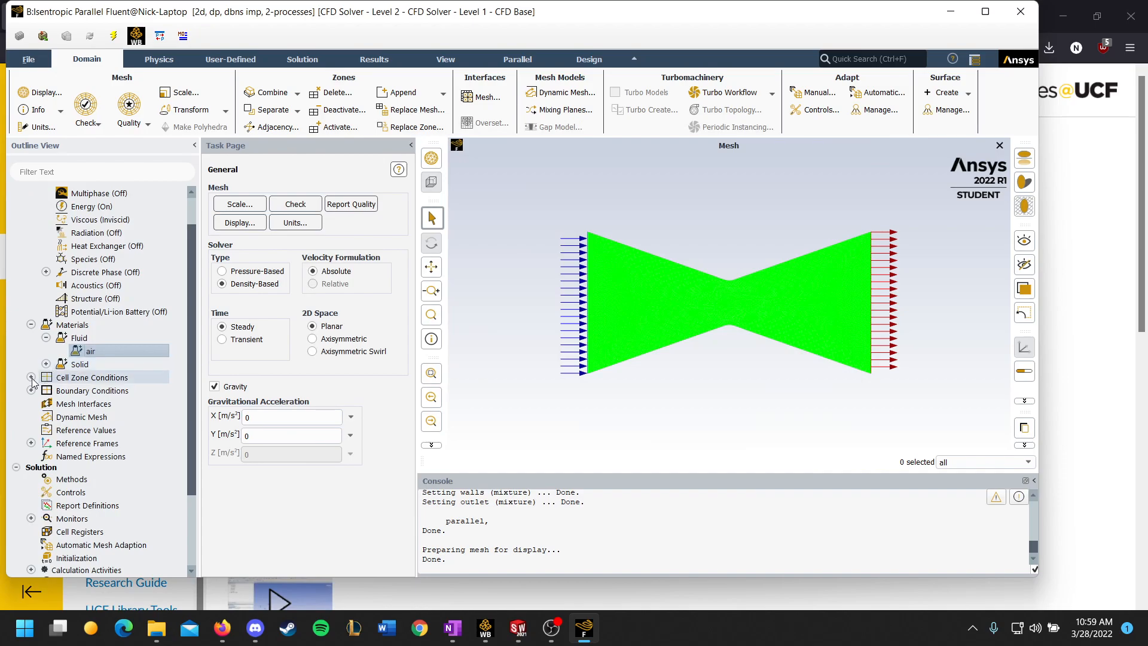
left_click(31, 403)
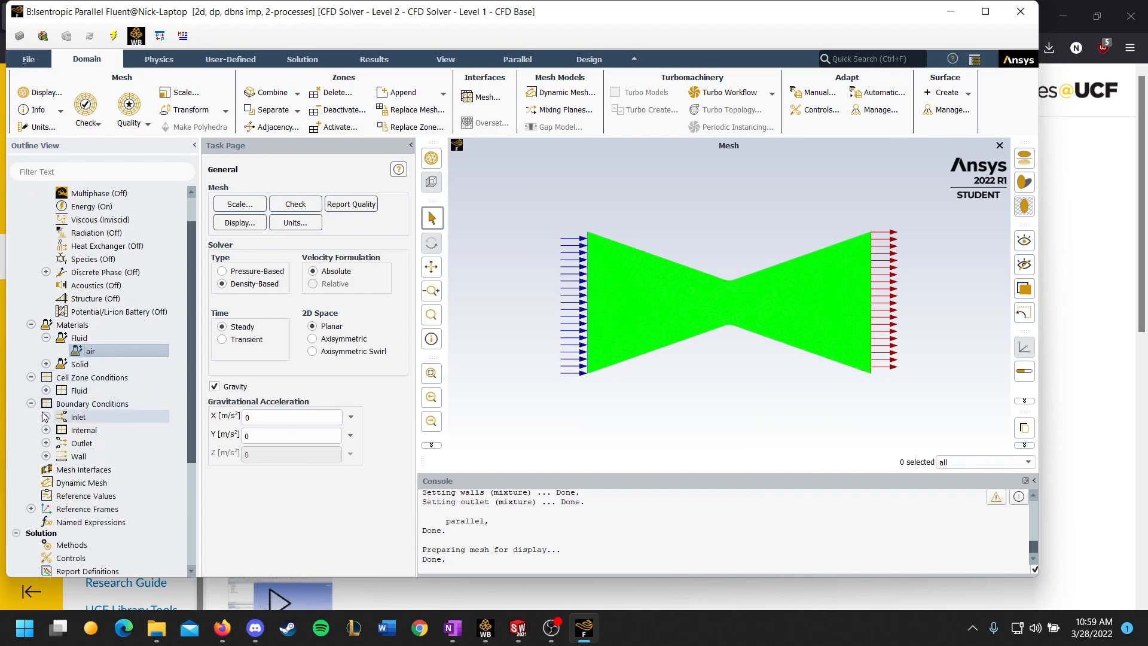
left_click(46, 417)
left_click(46, 456)
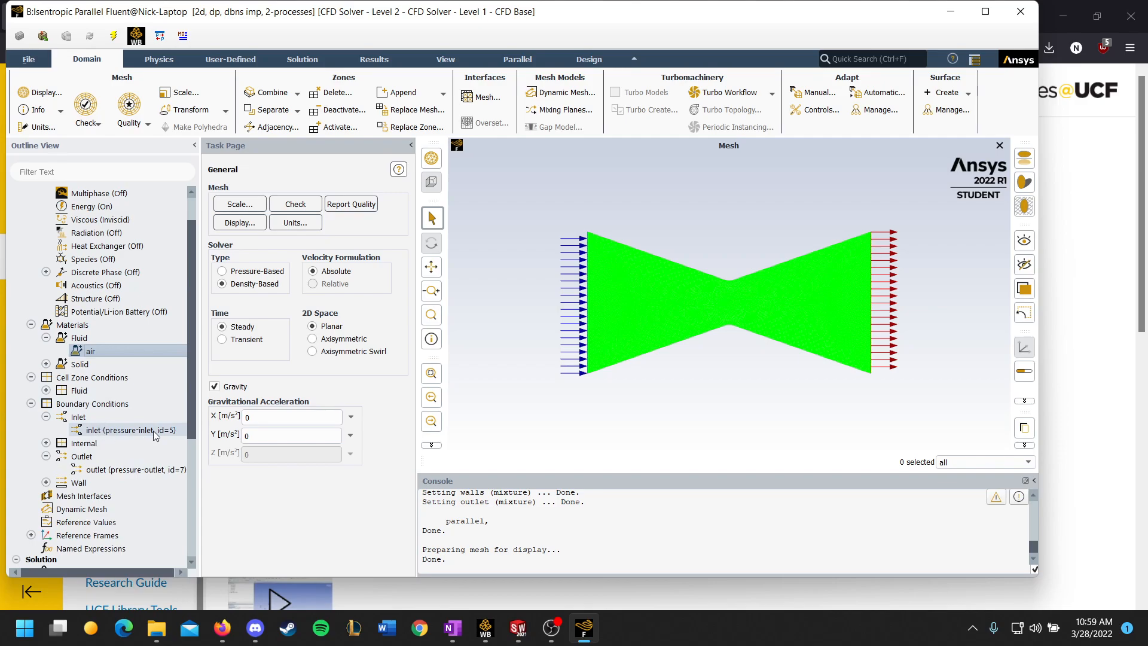
right_click(105, 430)
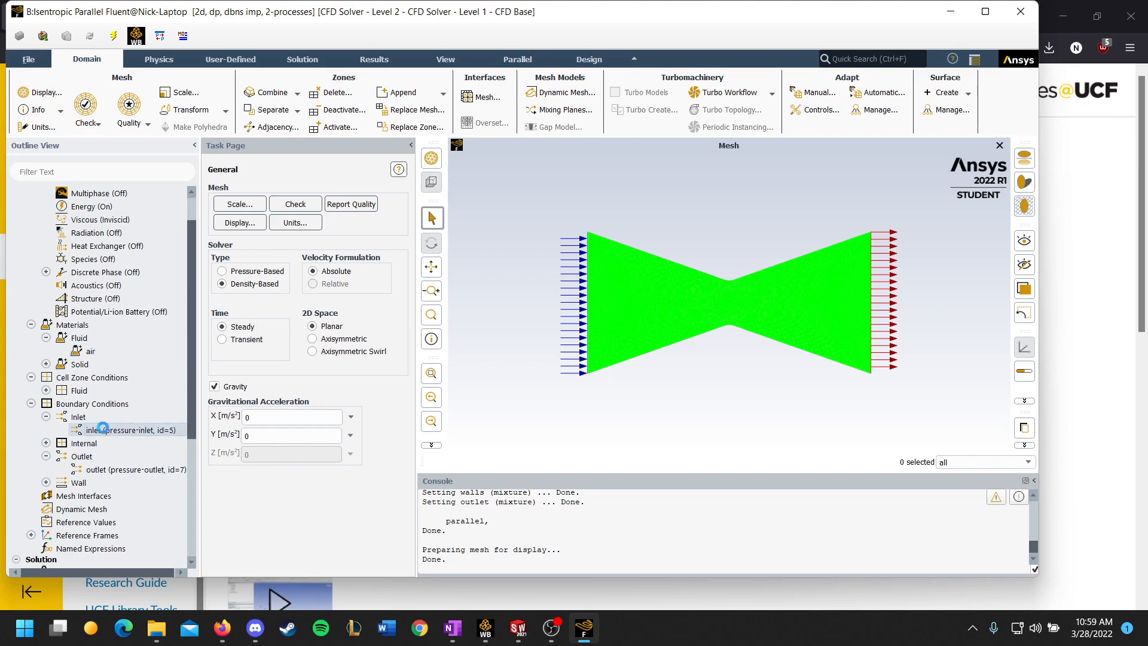
mouse_move(151, 517)
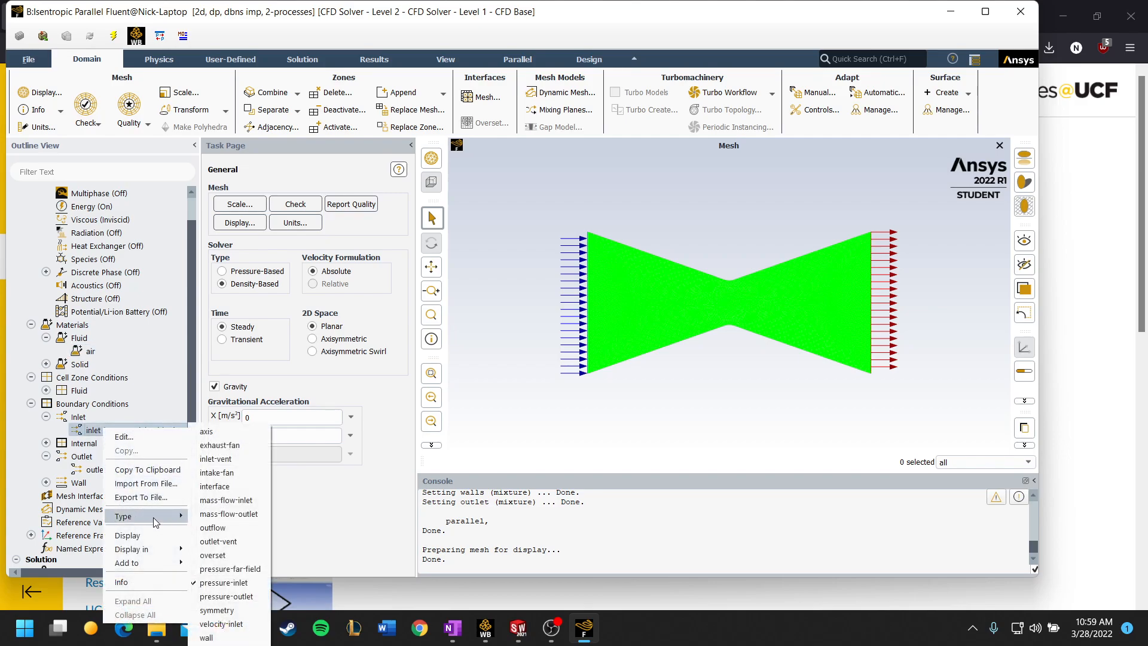
left_click(224, 583)
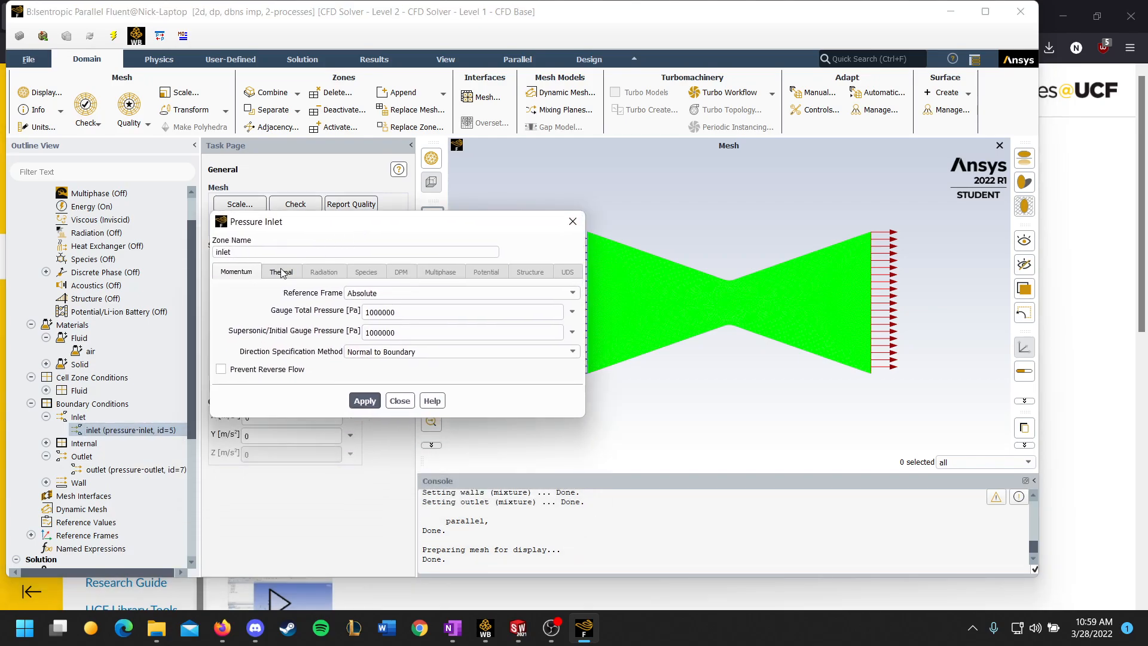
Step: Review the pressure inlet's momentum and thermal settings, including gauge total pressure and total temperature
left_click(272, 275)
left_click(245, 275)
left_click(274, 273)
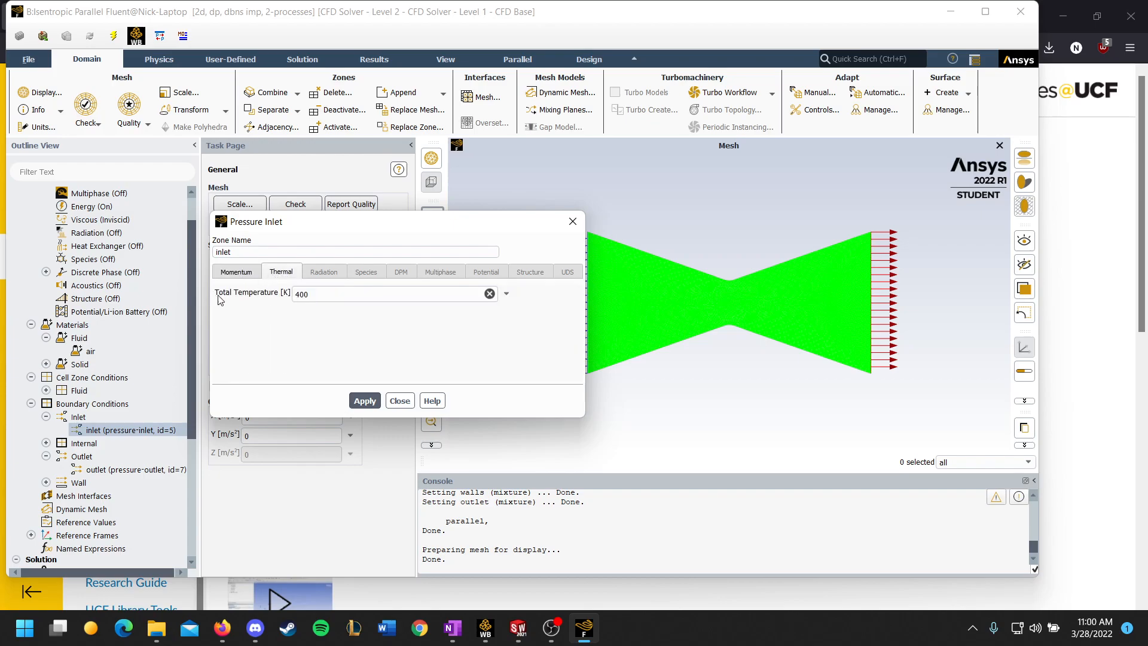
left_click(238, 274)
left_click(293, 274)
Step: Switch to OneNote, review the CD nozzle note's pressure, temperature and Courant number inputs, and return to Fluent
left_click(452, 628)
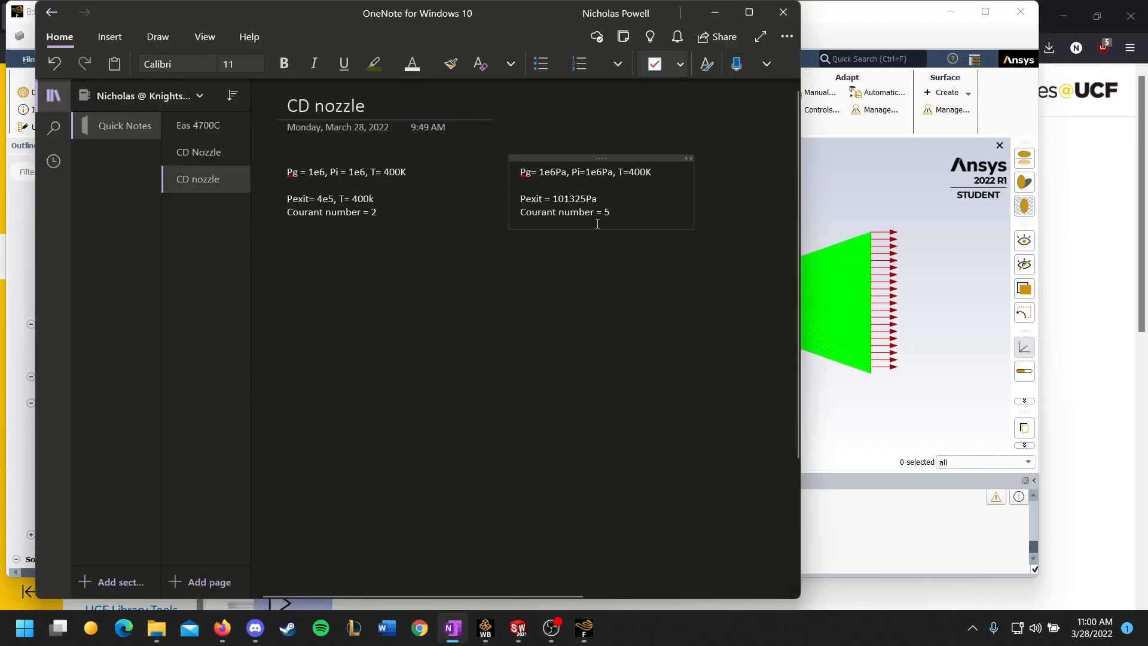
left_click_drag(516, 173, 611, 214)
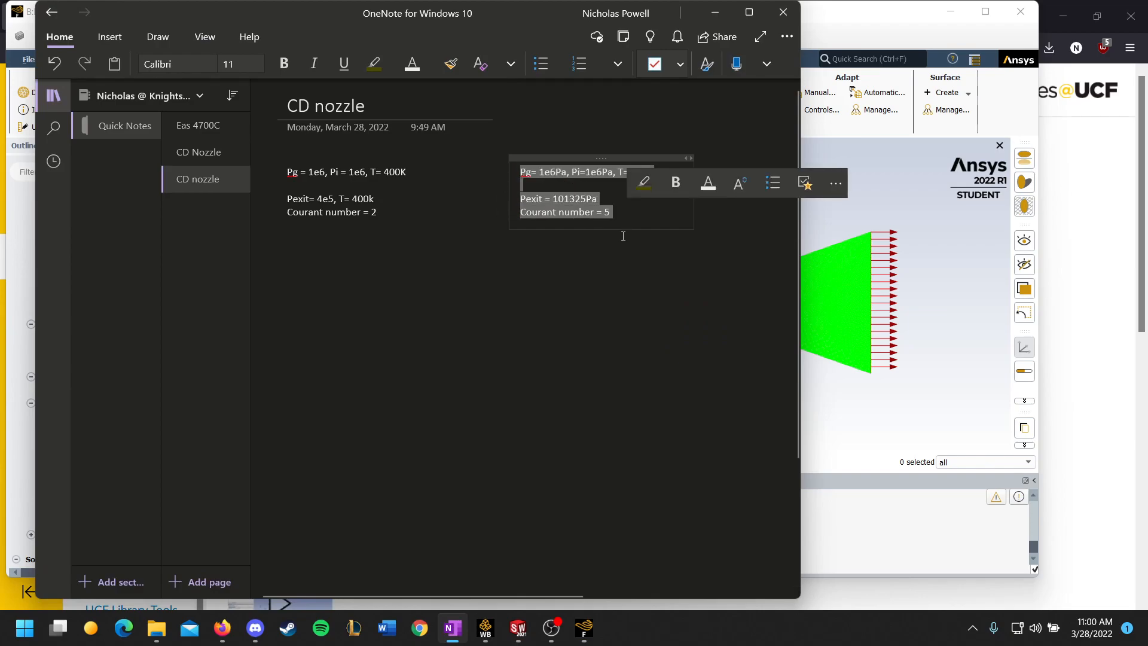
left_click(647, 105)
left_click(713, 13)
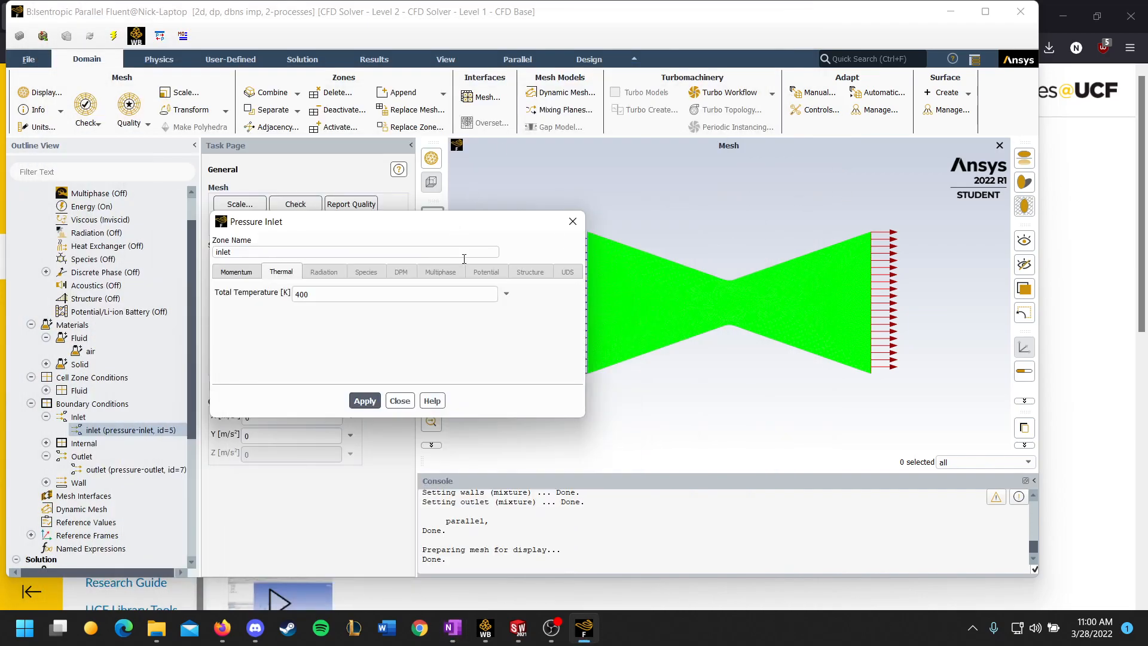
Step: Open the outlet's pressure-outlet settings and check its gauge pressure
left_click(105, 470)
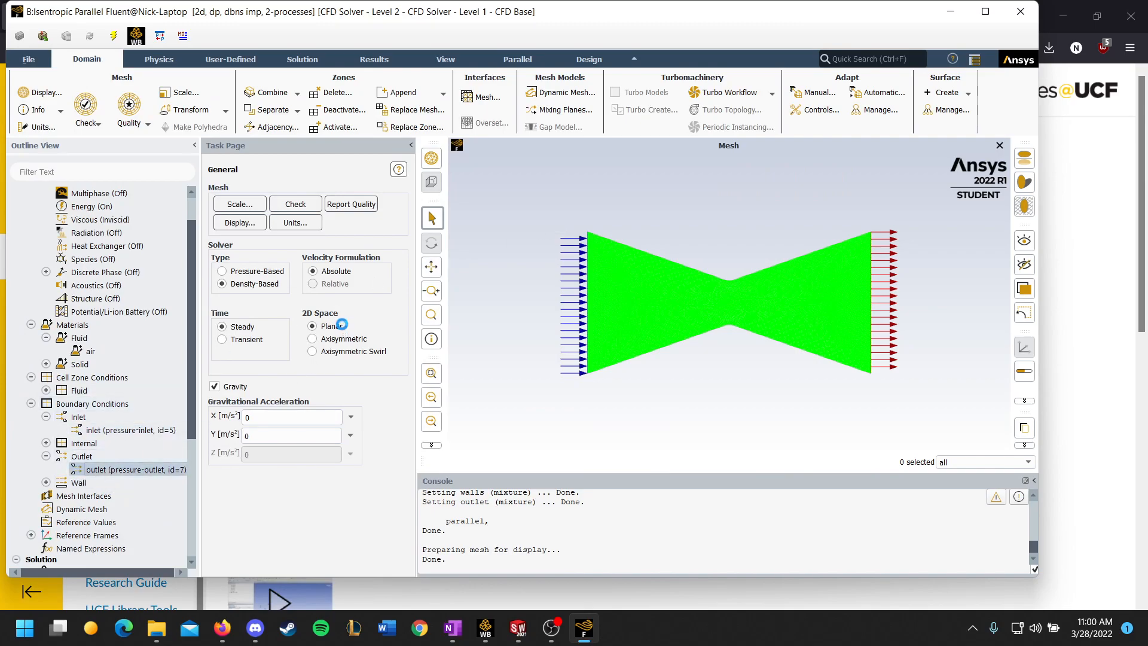
left_click_drag(398, 231, 402, 206)
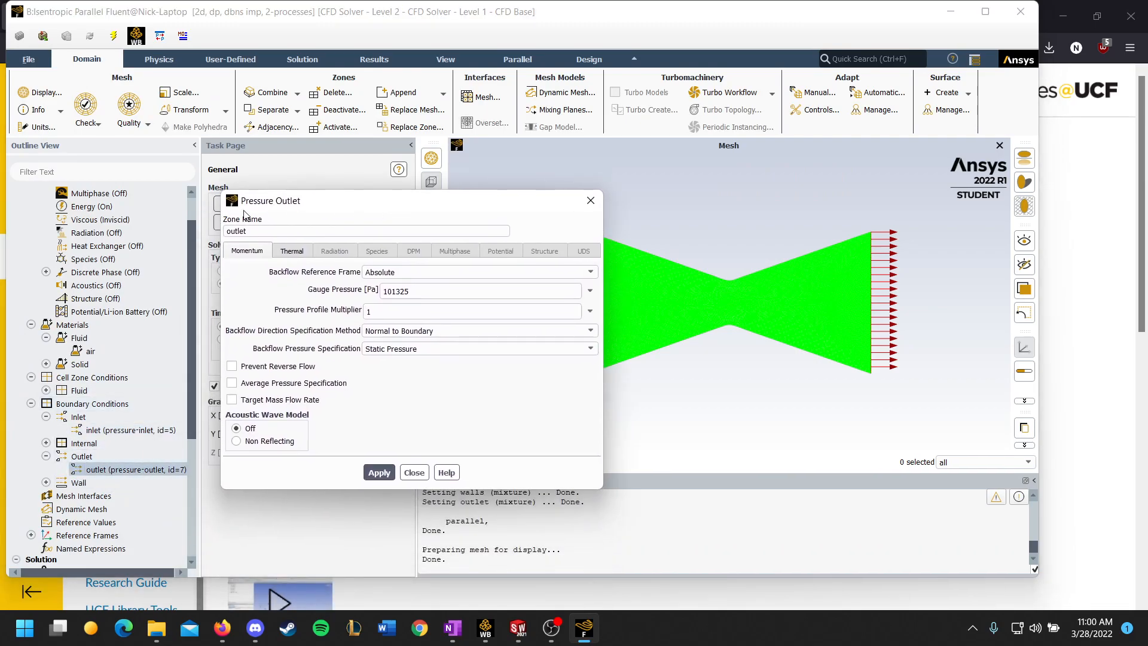
double_click(387, 292)
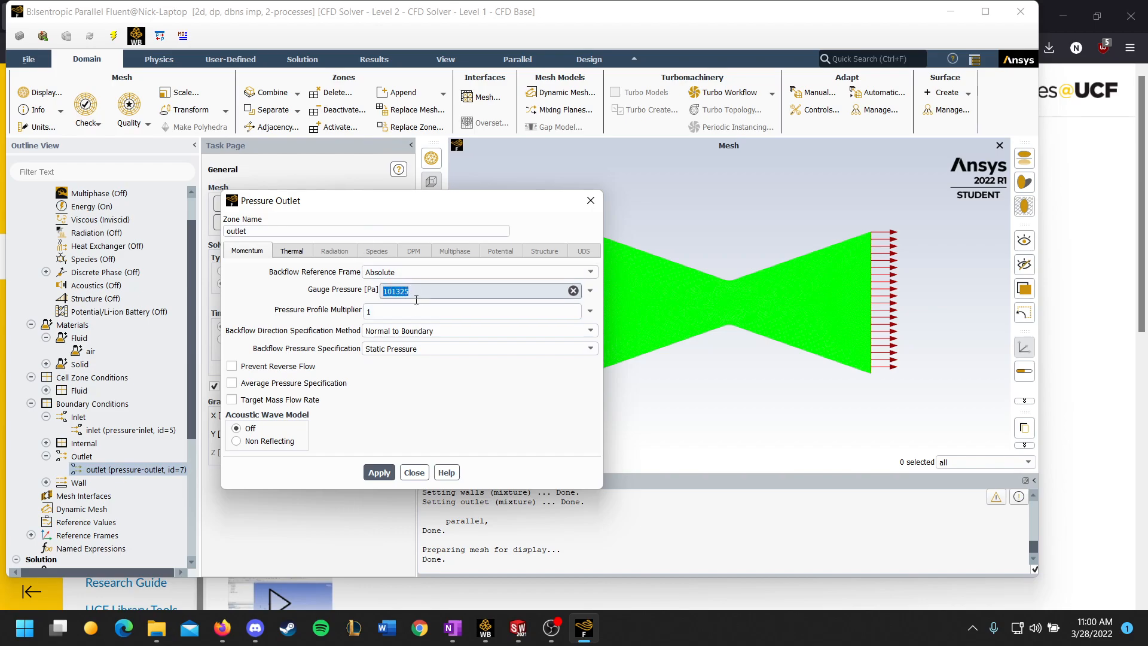
left_click(448, 291)
Step: Compare the outlet's momentum and thermal settings, check its backflow pressure specification and close the settings unchanged
left_click(286, 255)
left_click(261, 251)
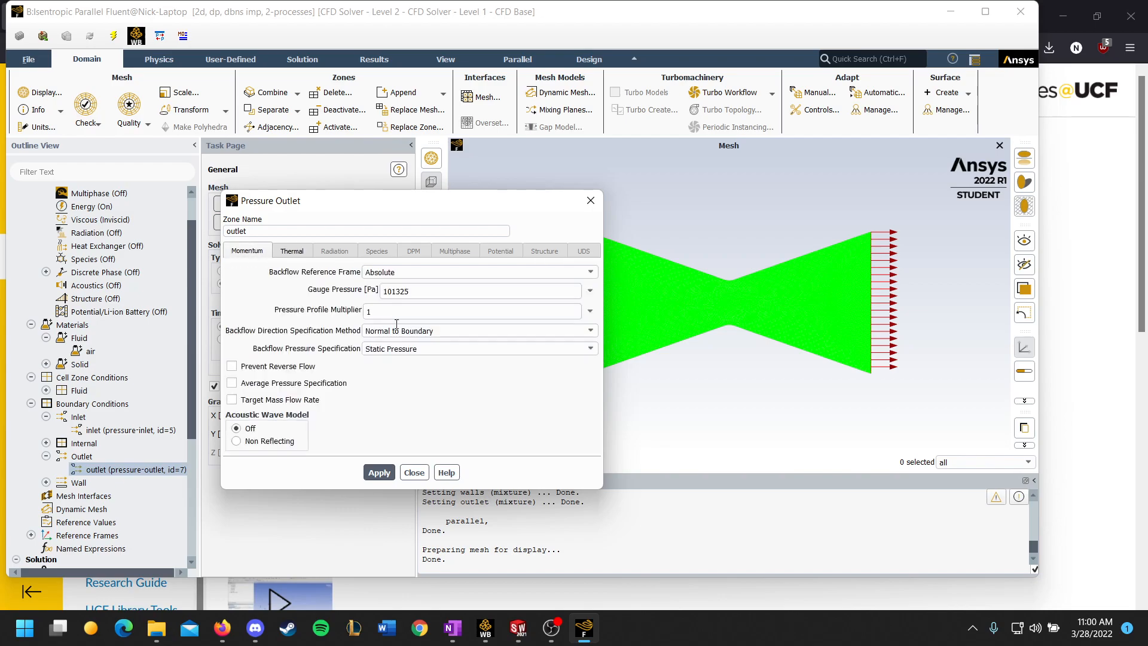
left_click(402, 350)
left_click(402, 351)
left_click(400, 351)
left_click(401, 351)
left_click(296, 256)
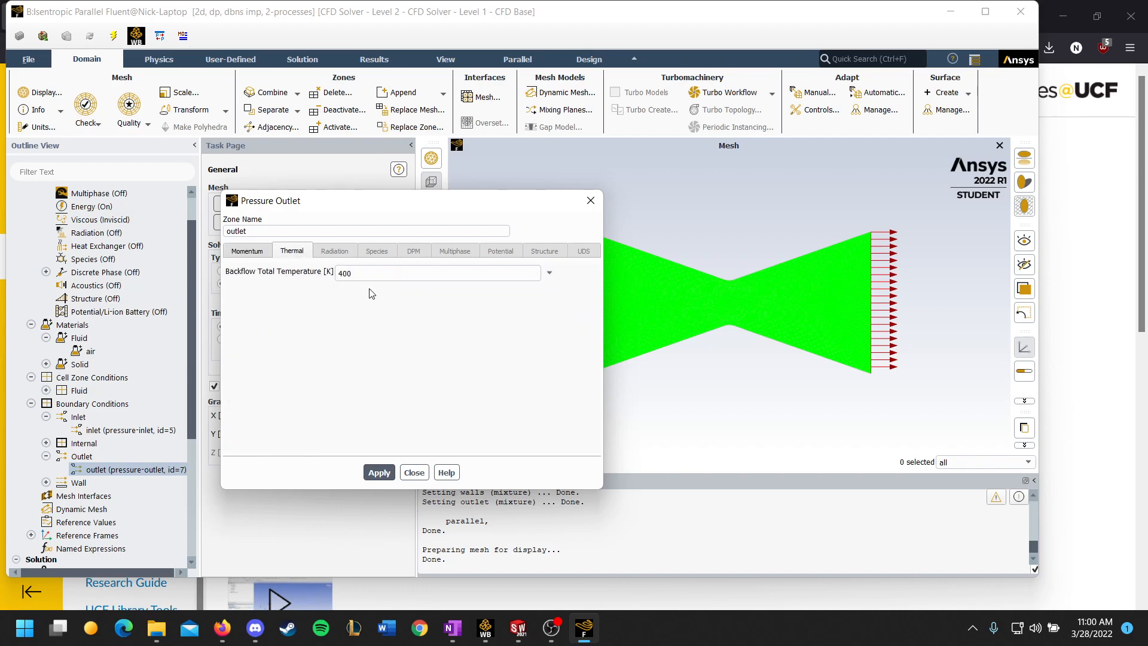
left_click(249, 254)
left_click(306, 256)
left_click(240, 255)
left_click(299, 253)
left_click(240, 253)
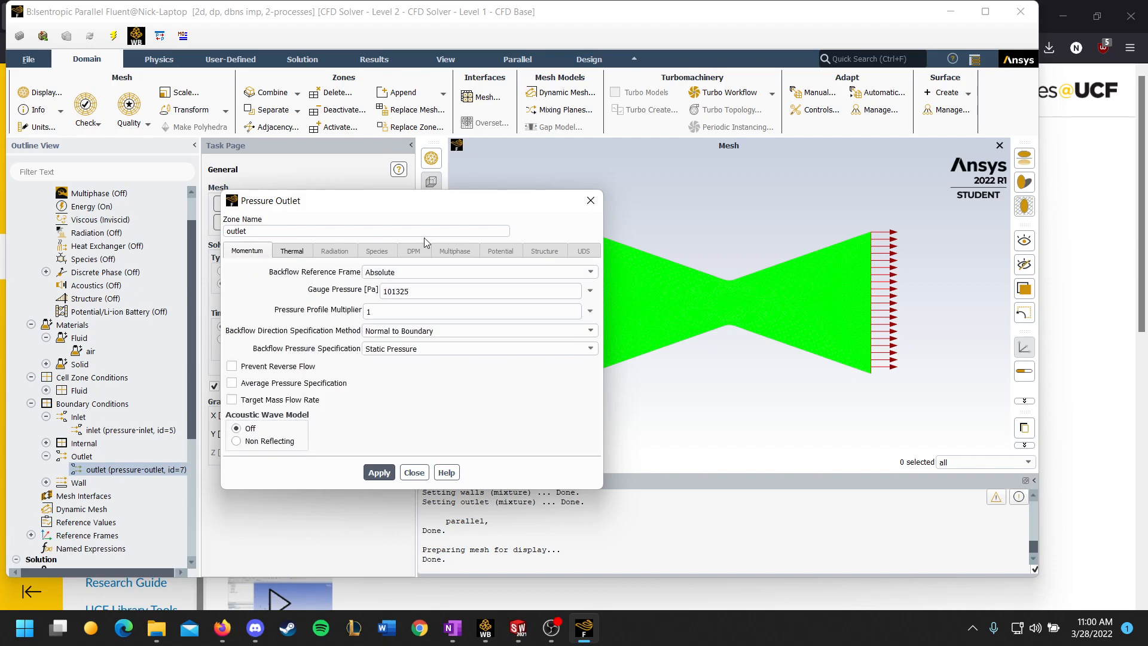
left_click(590, 201)
Step: Inspect the internal boundary zone and the operating conditions, including operating pressure and density, without changing them
scroll(113, 374, "down", 2)
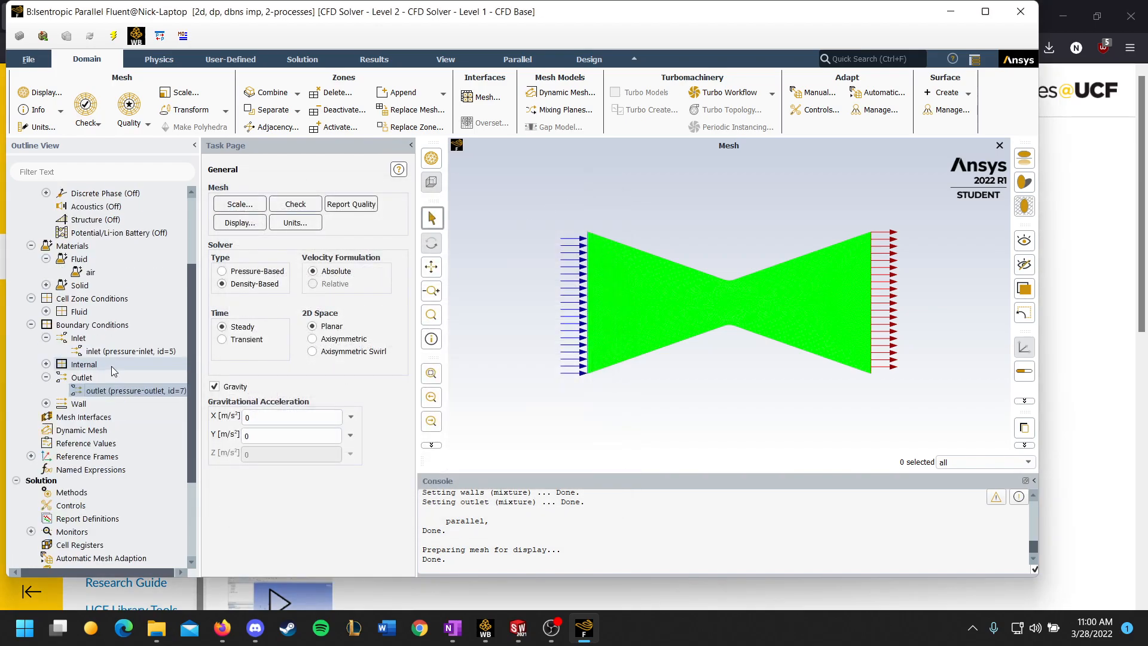
double_click(80, 368)
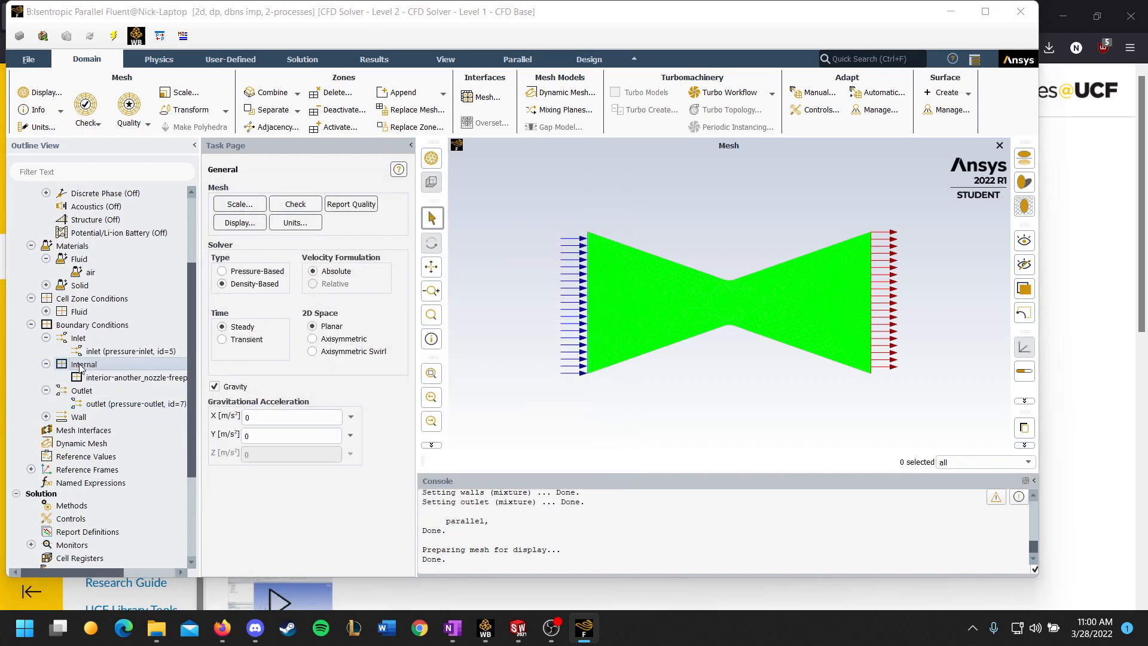
left_click(483, 305)
double_click(122, 326)
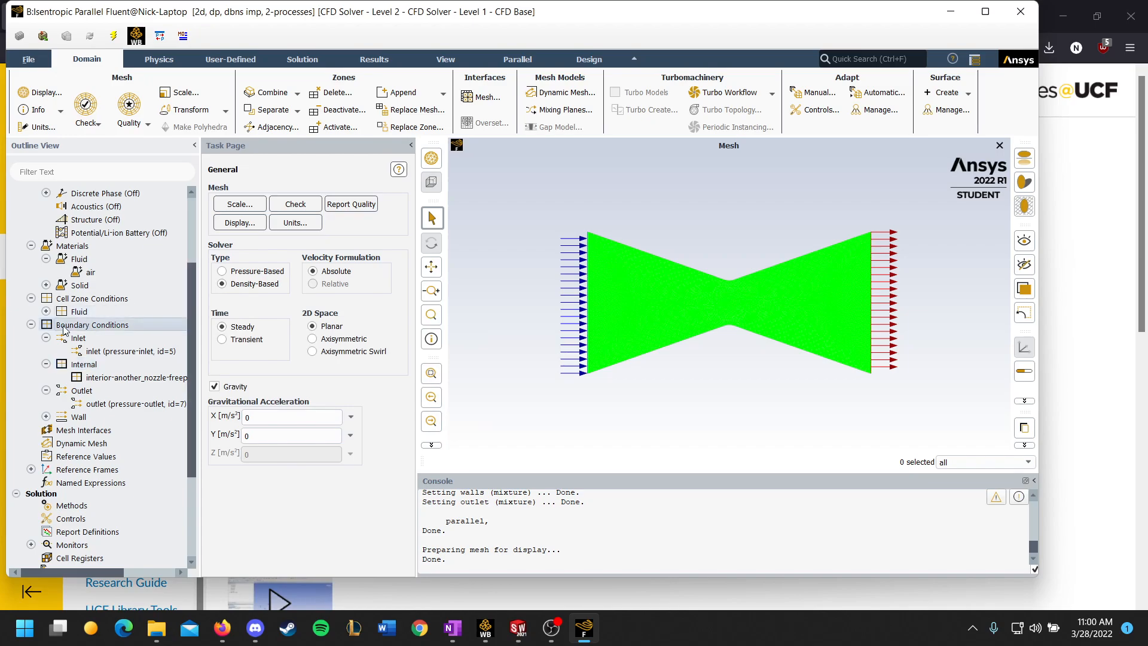
left_click(320, 502)
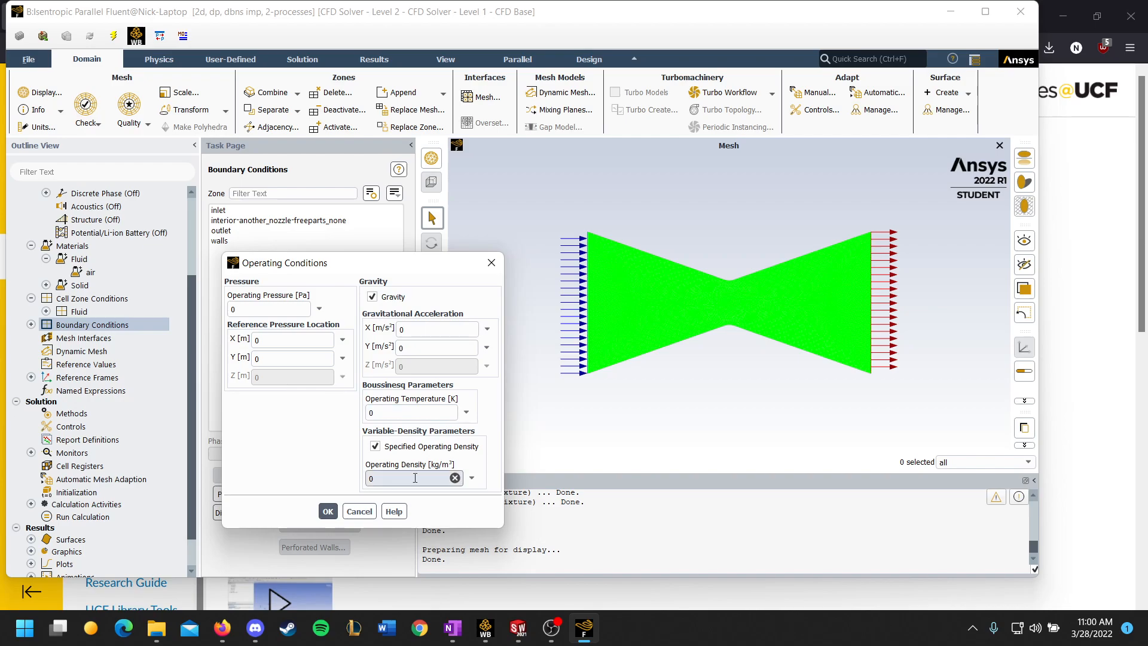
left_click(491, 262)
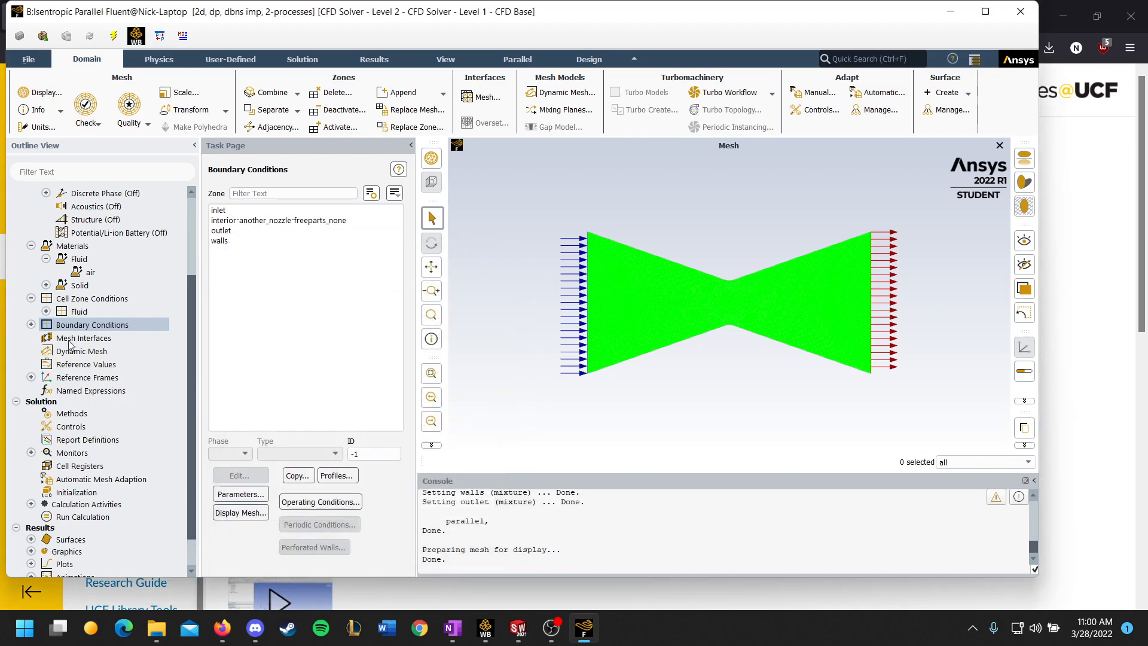
Step: Review the reference frames, the solution methods and the Courant number in the solution controls
left_click(31, 377)
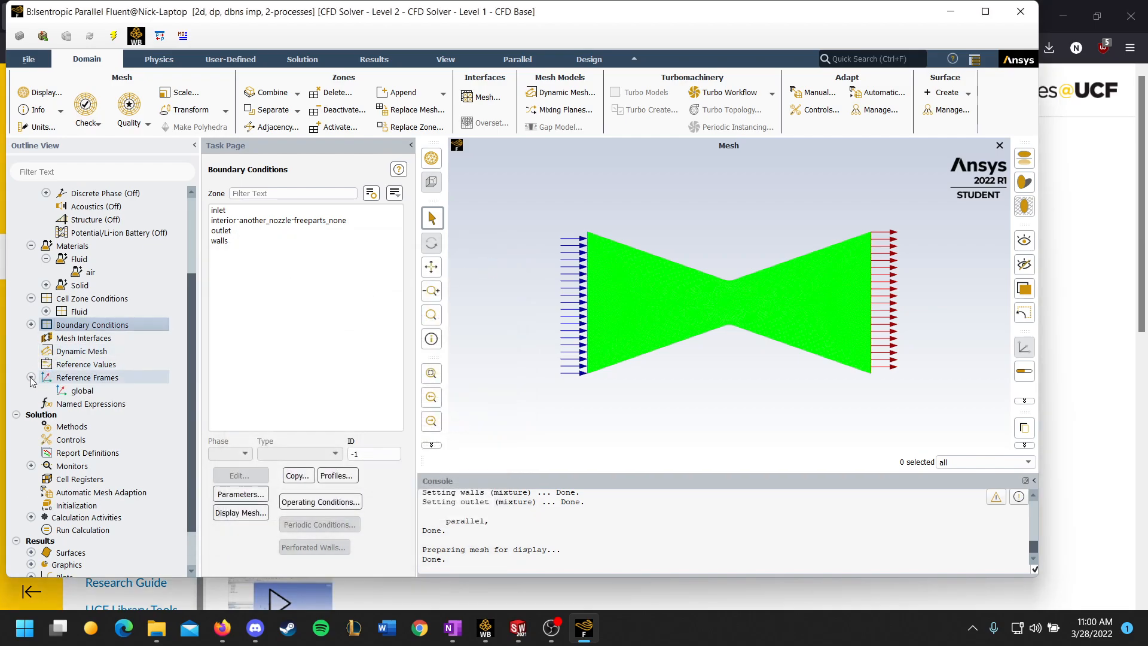
scroll(72, 380, "down", 2)
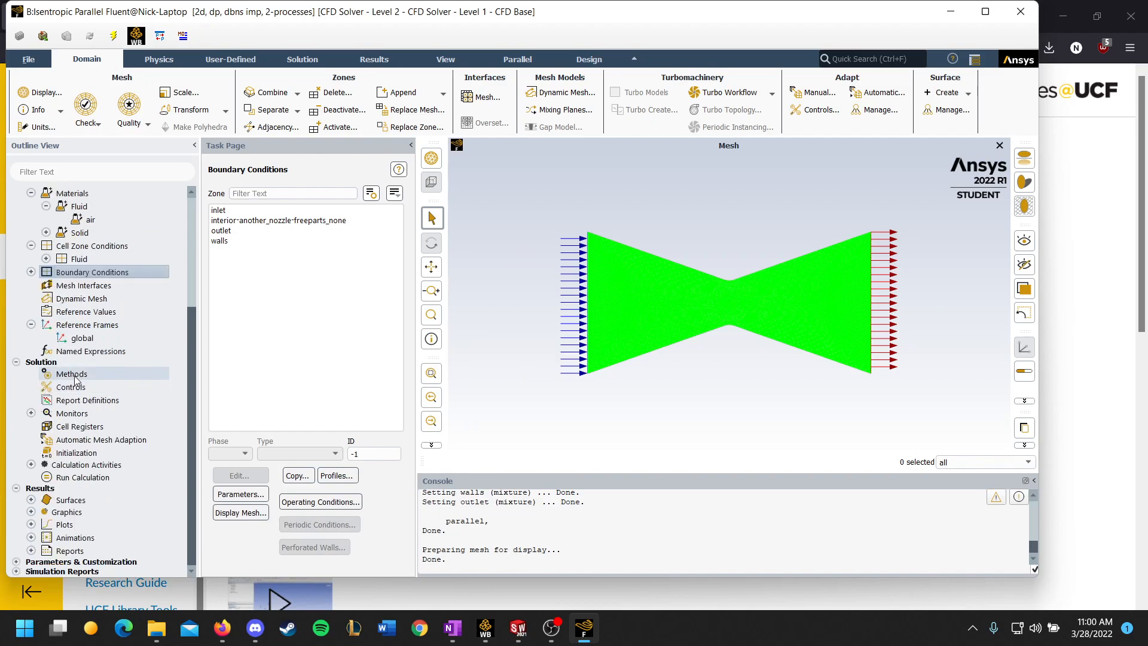
left_click(72, 376)
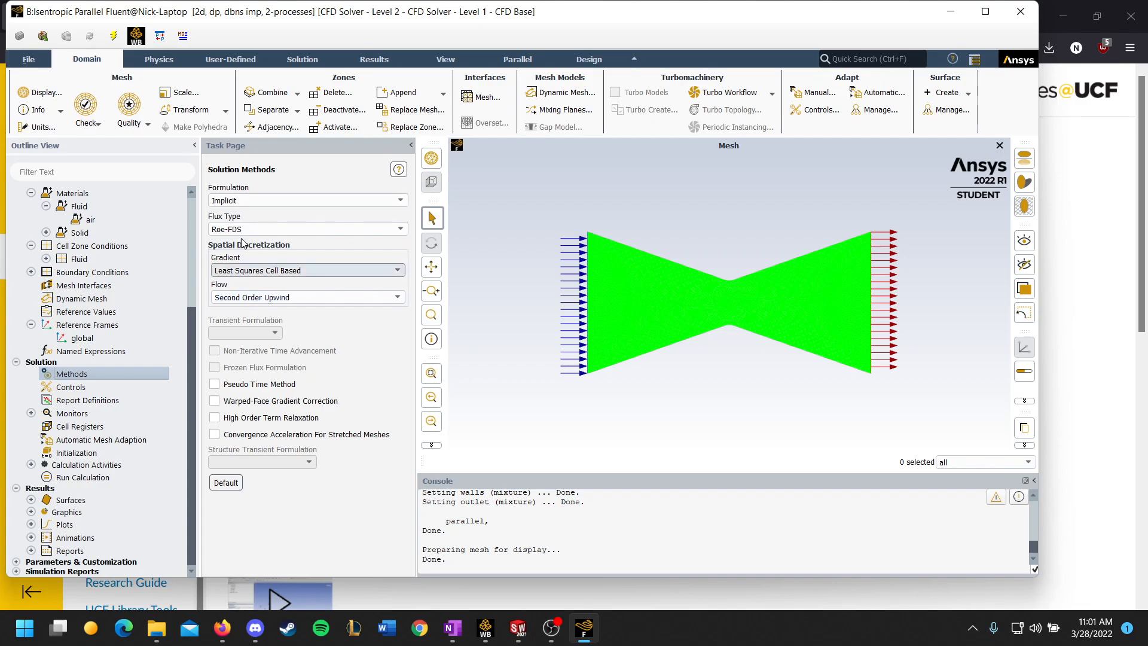
left_click(67, 387)
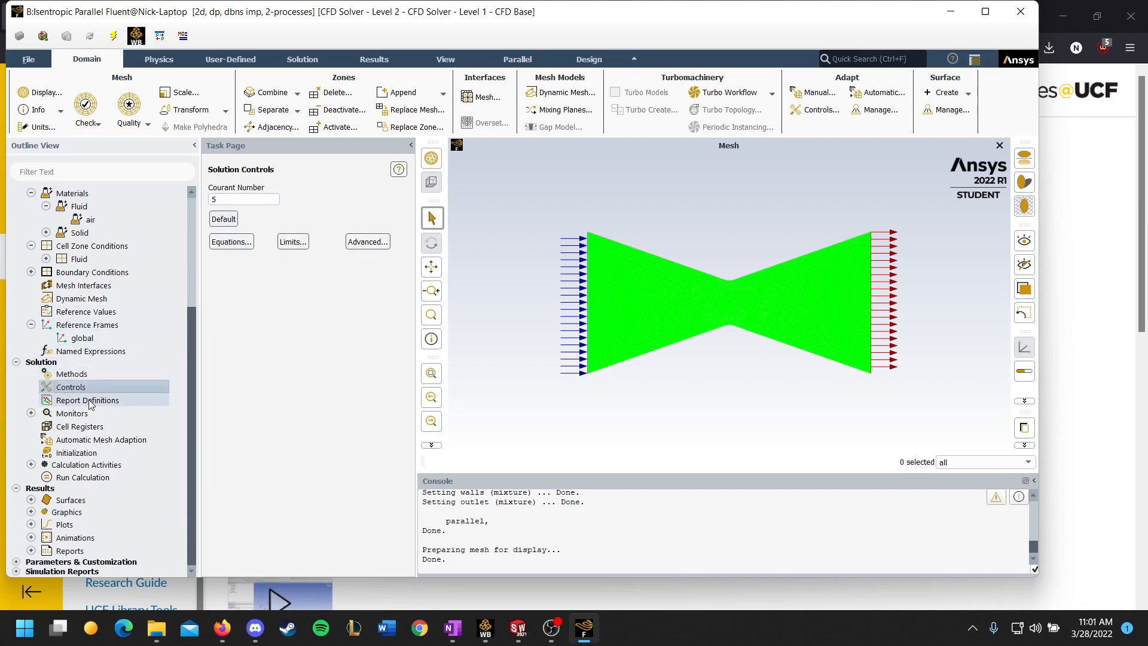
Step: Initialize the solution with Hybrid Initialization and run the calculation with 1000 iterations
left_click(67, 453)
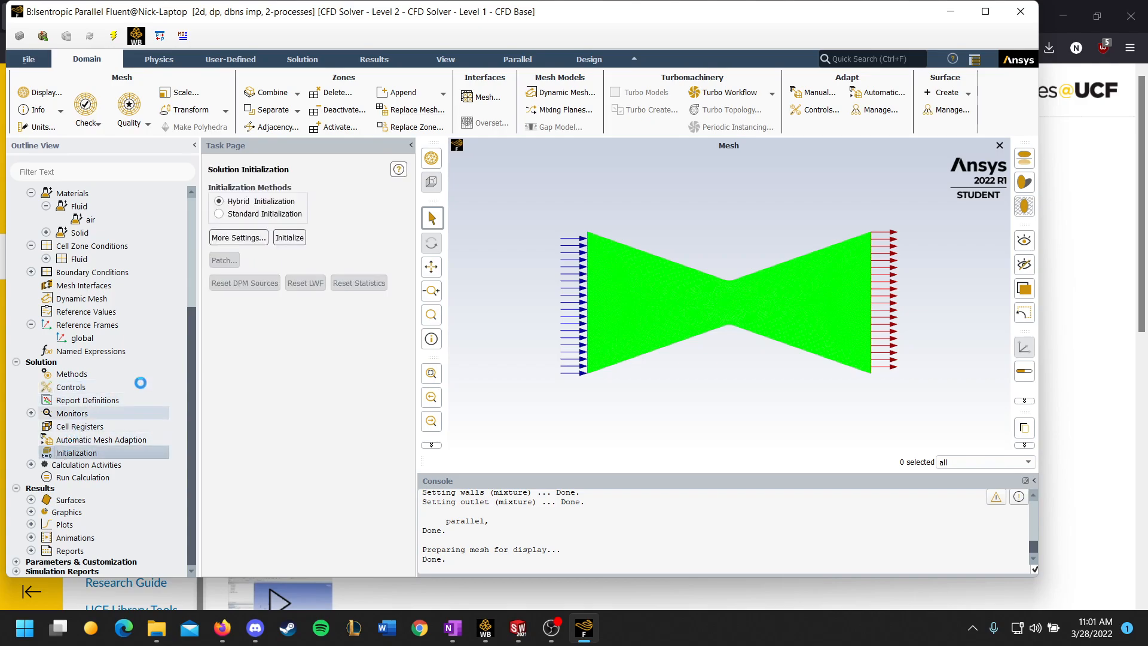
left_click(289, 237)
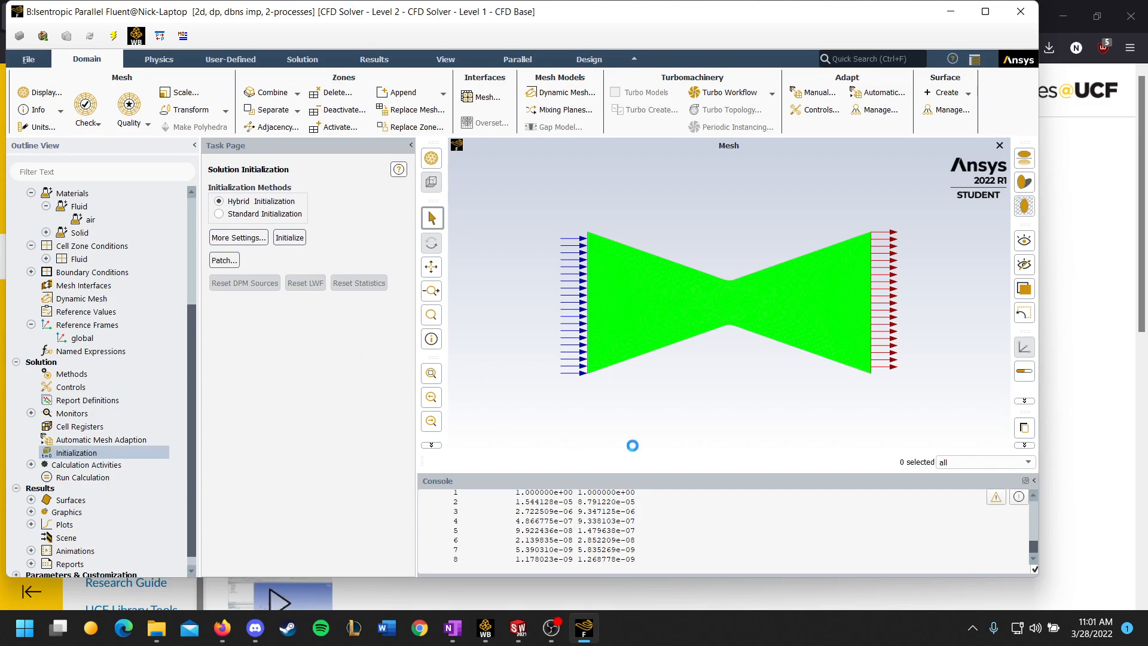
left_click(98, 476)
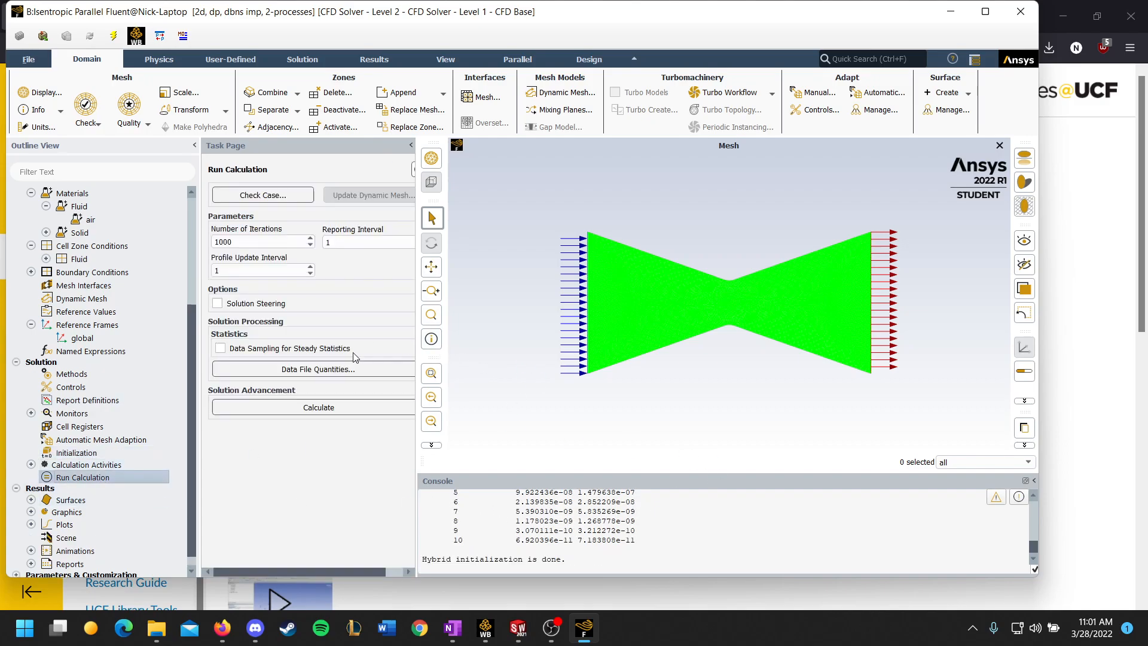
left_click(305, 410)
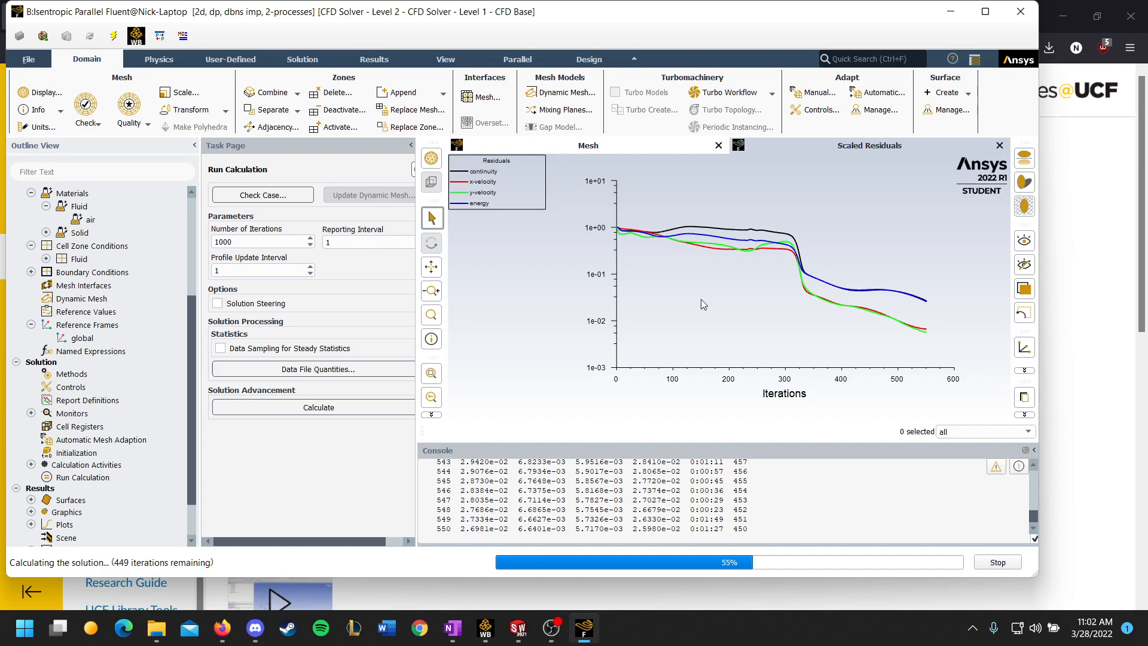
Step: Switch to the browser and review the Project 1 assignment requirements while the calculation runs
scroll(84, 377, "down", 2)
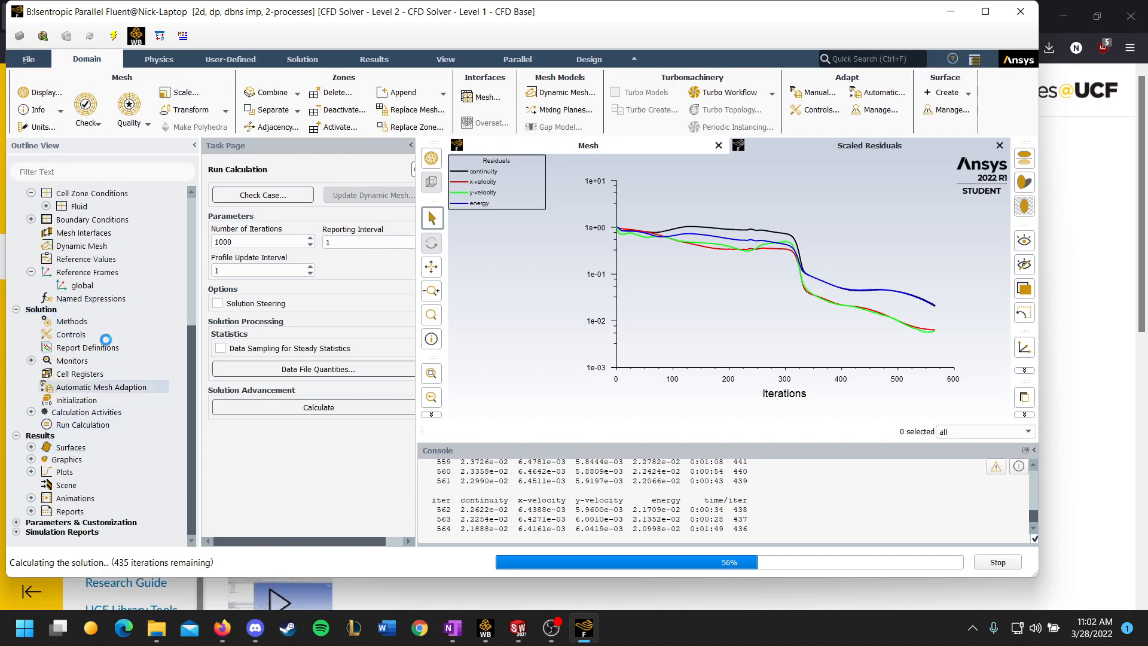
scroll(104, 347, "up", 3)
left_click(221, 628)
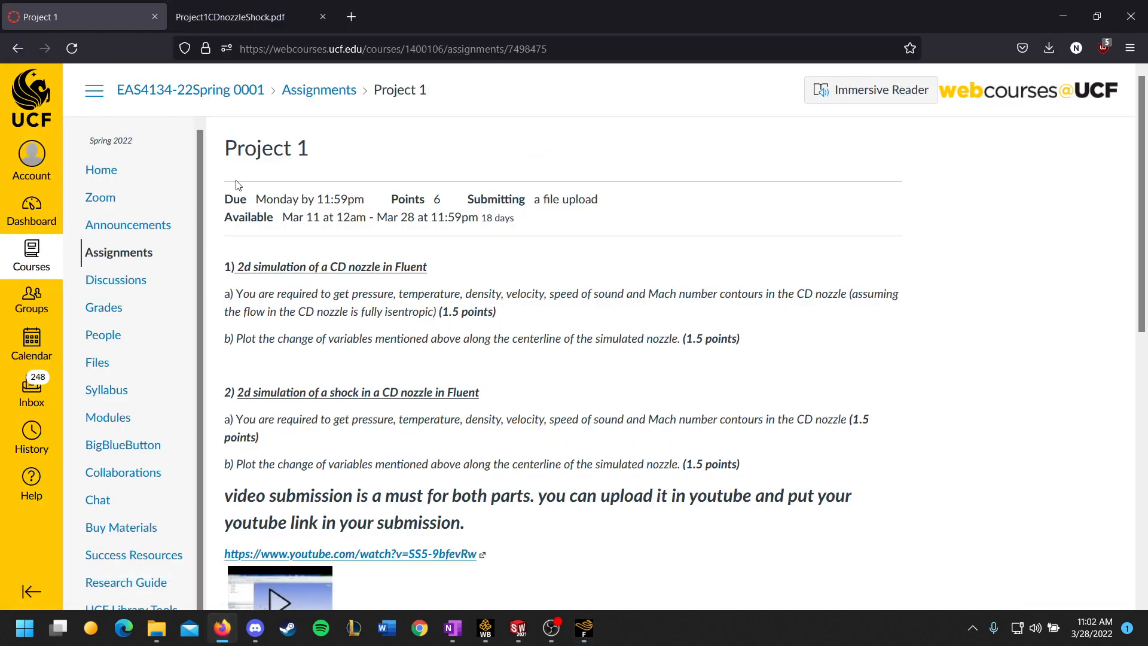
Step: Review the centerline plotting requirement of the Project 1 assignment and look at the nozzle geometry in SolidWorks
scroll(432, 275, "down", 2)
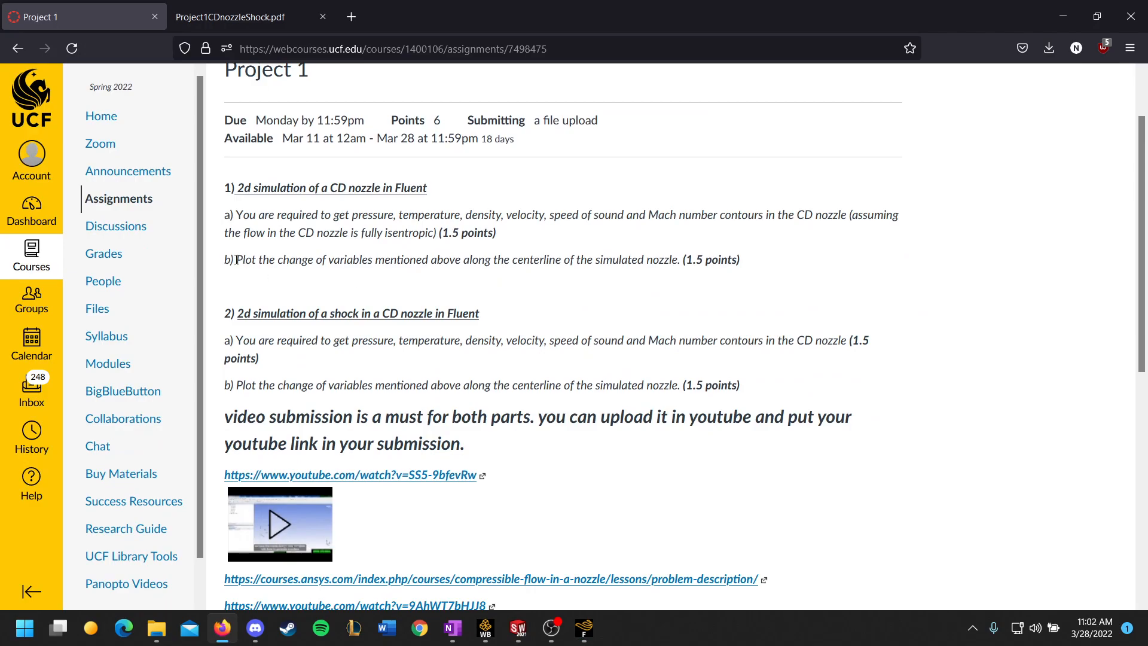
left_click_drag(237, 260, 559, 264)
left_click(482, 275)
left_click(547, 291)
left_click(521, 628)
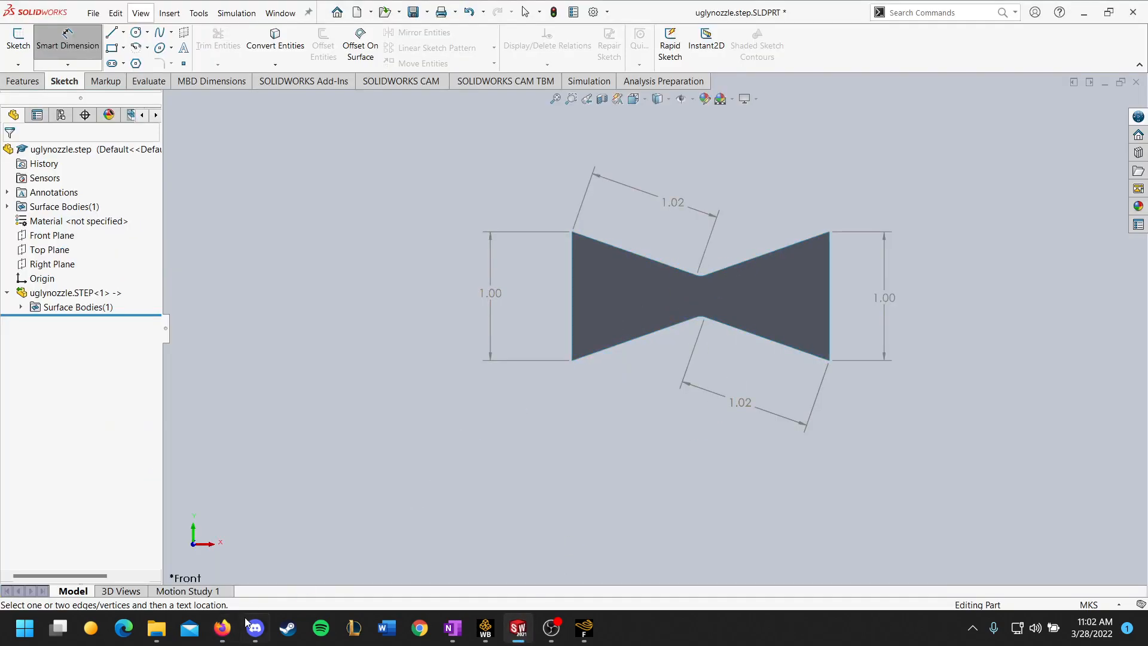
left_click(222, 628)
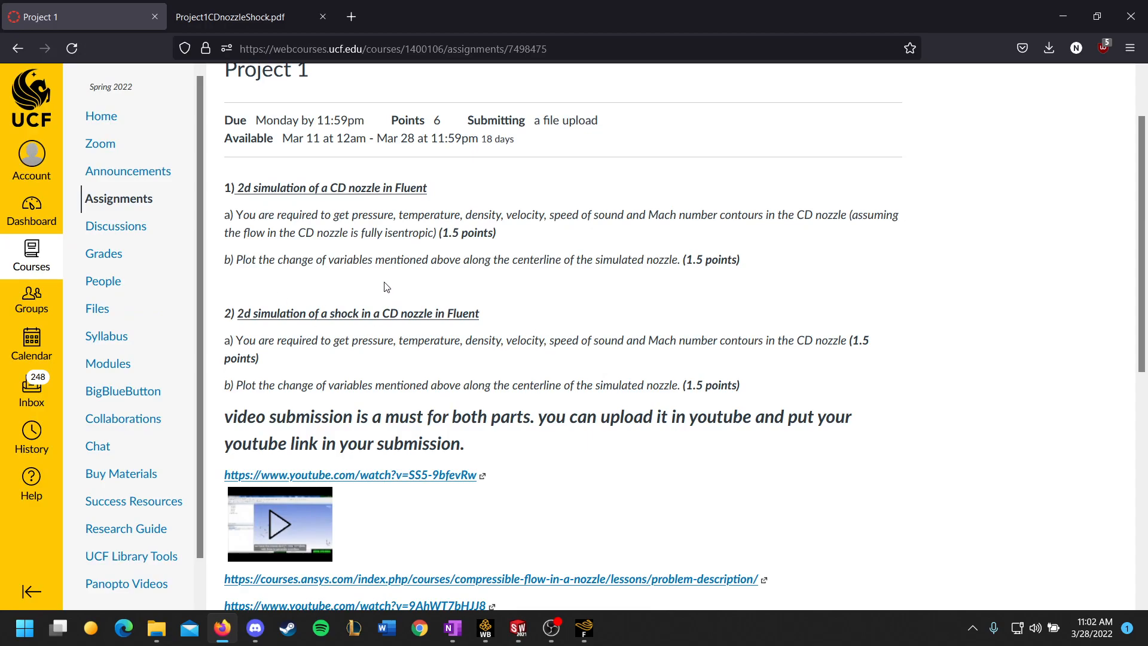
left_click_drag(237, 260, 623, 282)
left_click(583, 284)
scroll(410, 255, "up", 2)
scroll(411, 255, "up", 1)
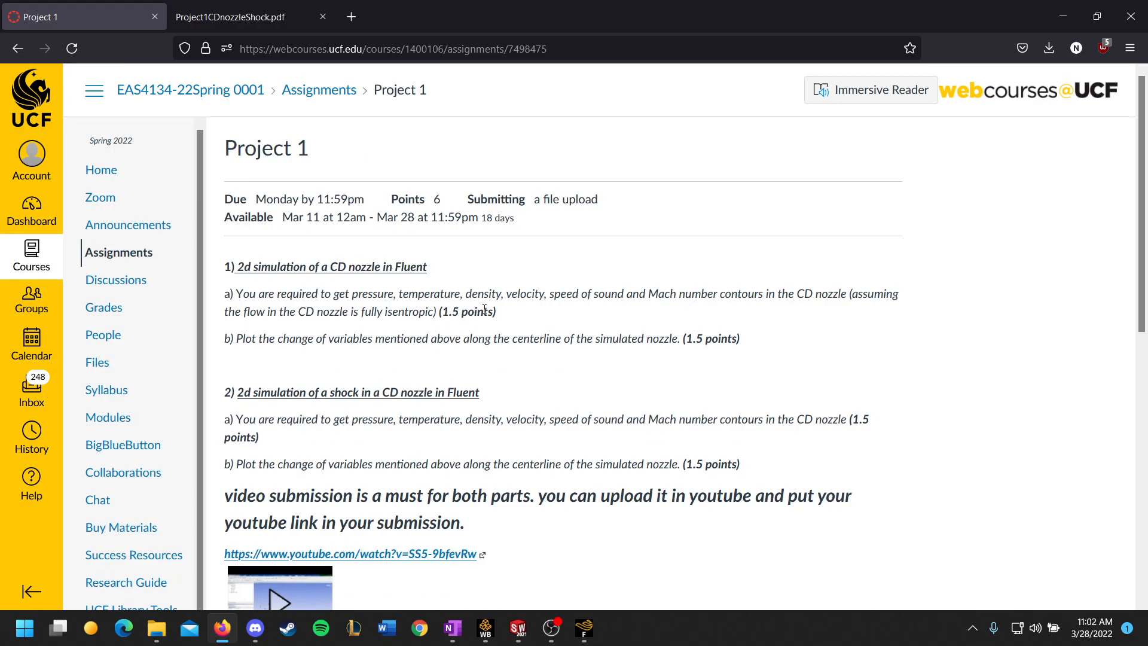
Step: Check the calculation progress in Fluent, and reread the contour and centerline plot requirements for the isentropic nozzle in the browser
left_click(584, 629)
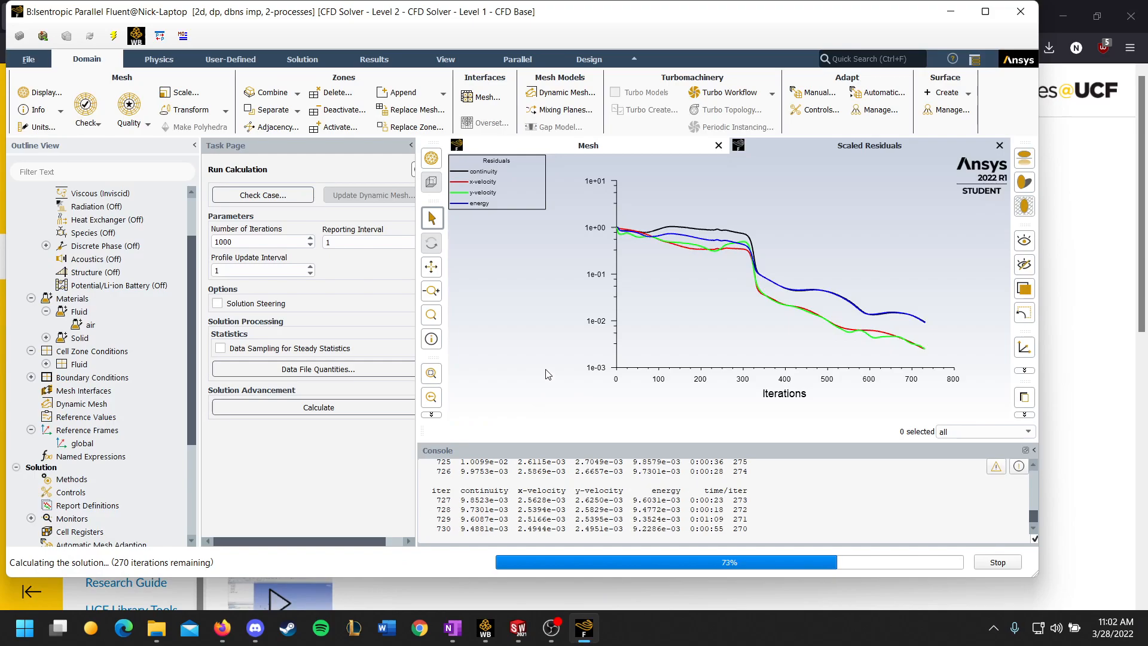
left_click(223, 629)
scroll(582, 323, "down", 3)
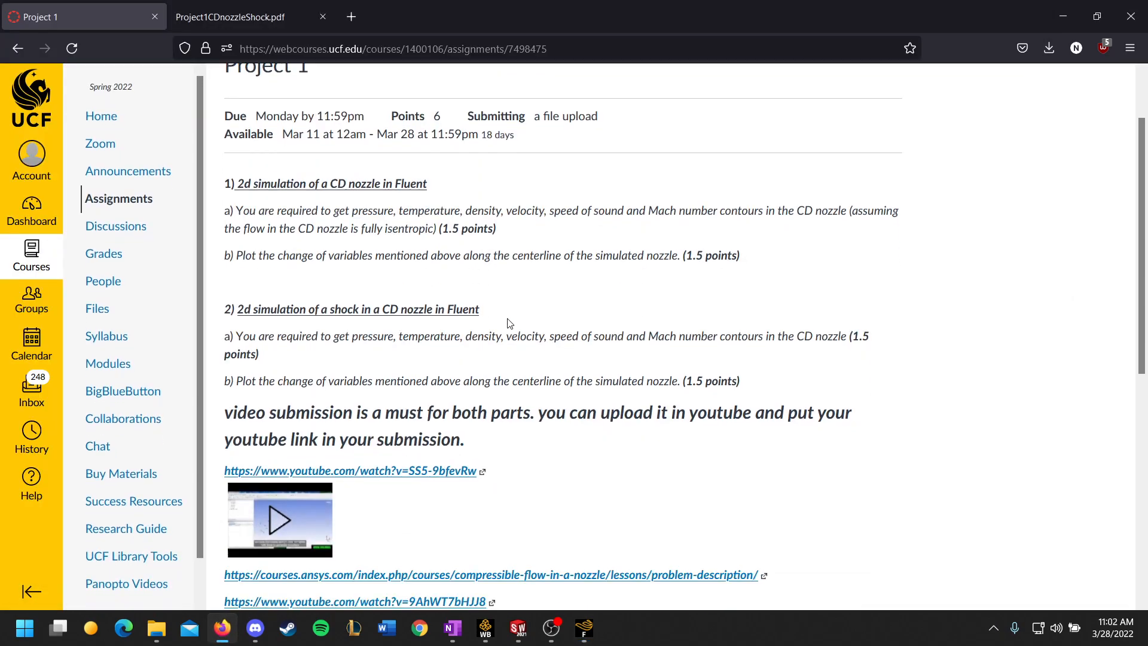
scroll(610, 333, "up", 3)
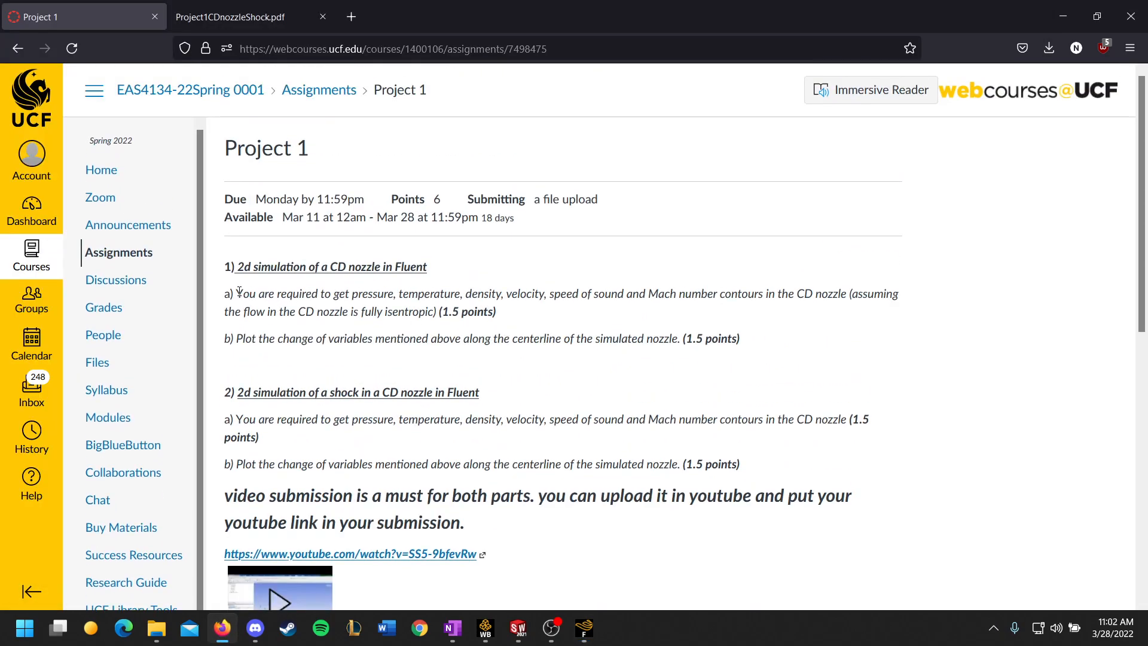
left_click_drag(239, 292, 500, 327)
left_click(535, 325)
left_click_drag(676, 345, 330, 357)
left_click(348, 361)
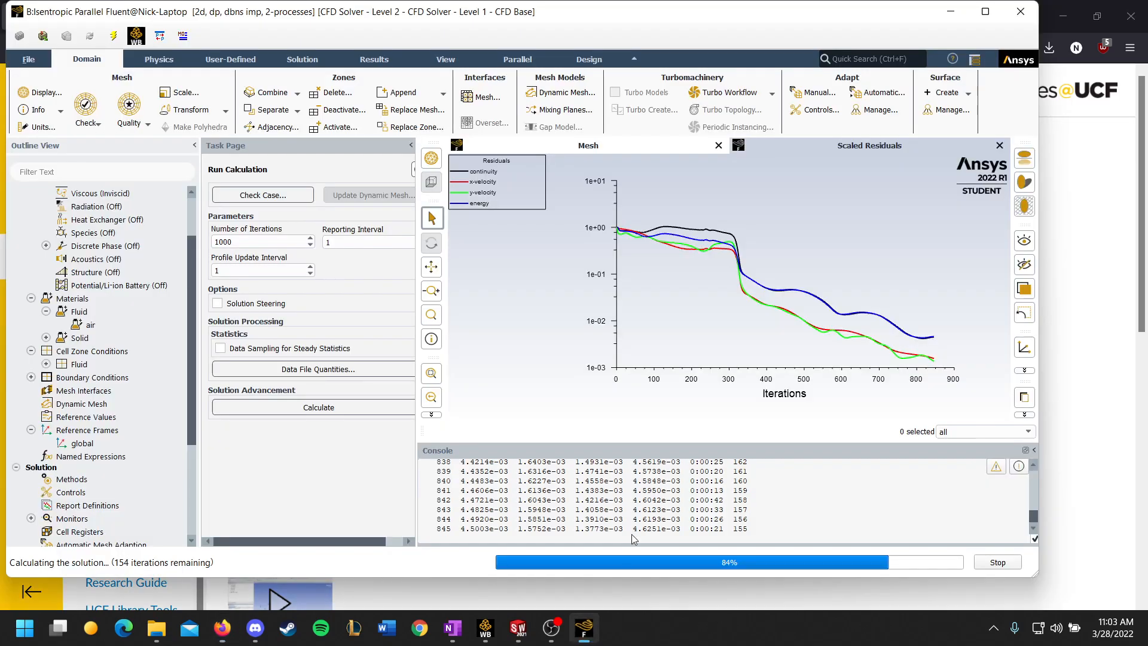
Step: Return to Fluent, acknowledge the completed calculation, and open the existing mach-number contour definition
left_click(583, 628)
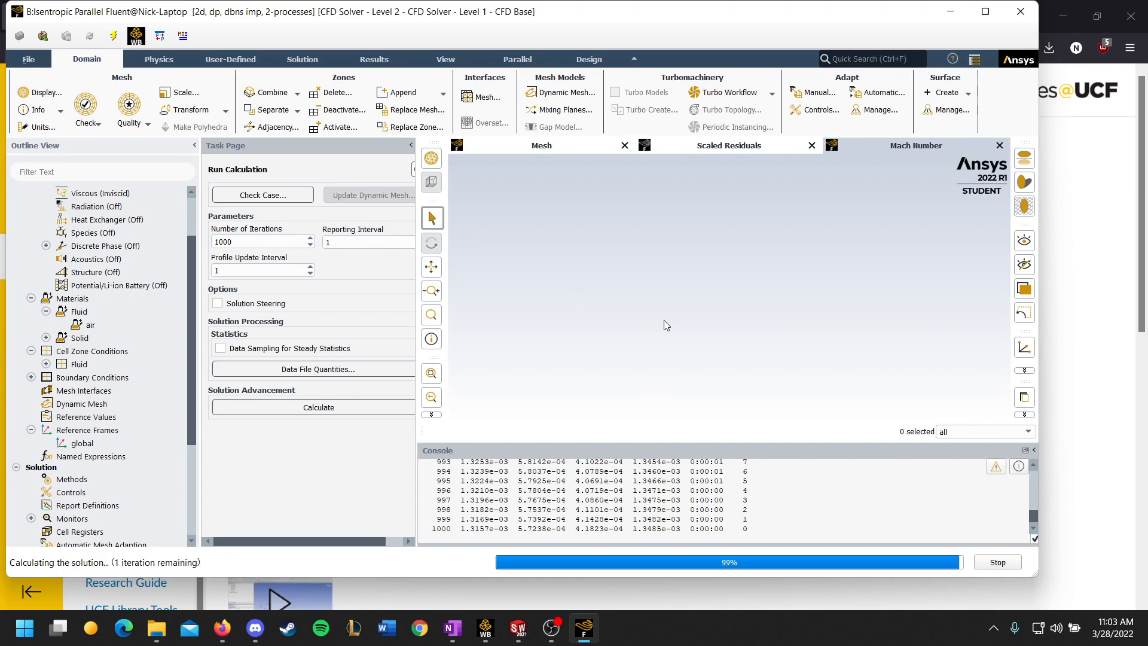
left_click(547, 314)
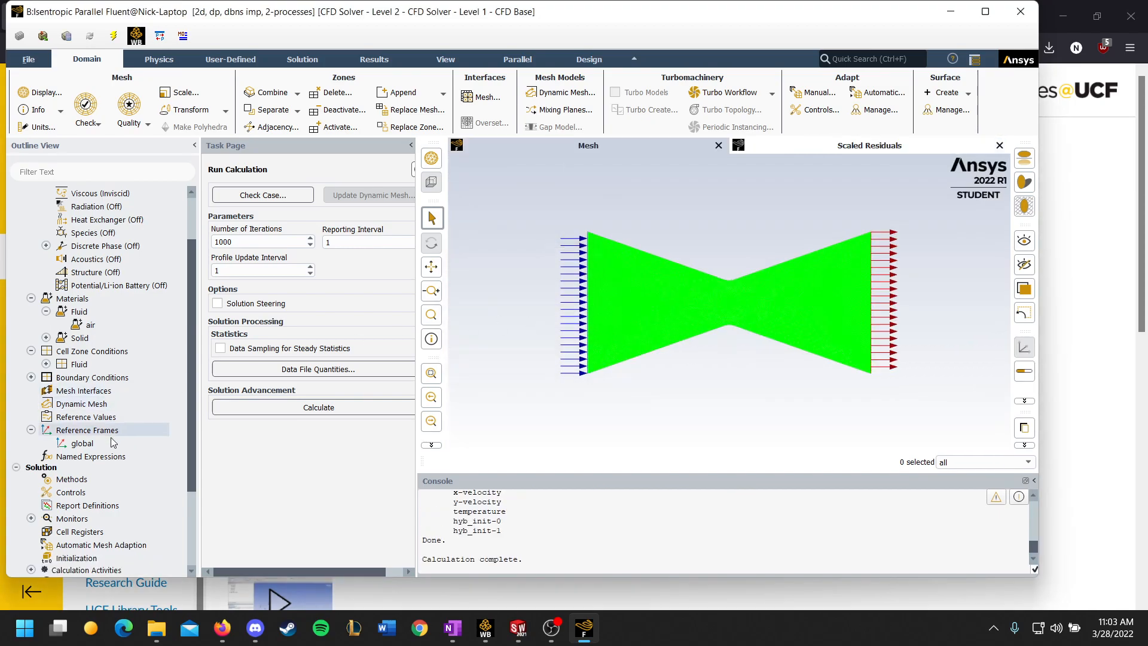
scroll(62, 454, "down", 3)
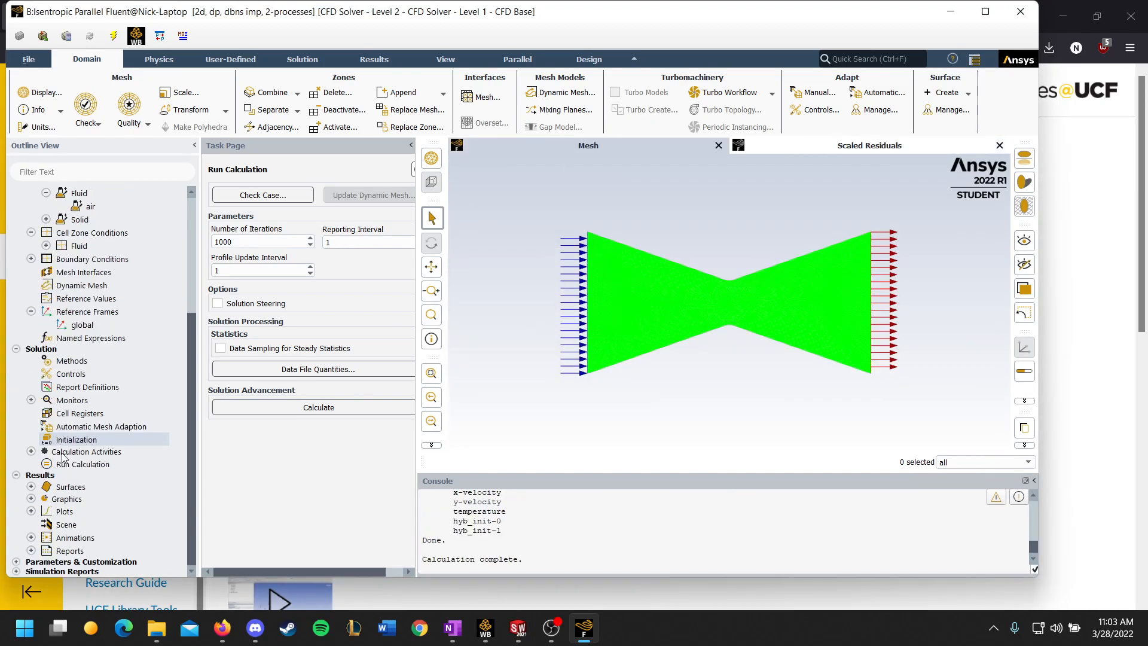
left_click(32, 498)
scroll(48, 487, "down", 1)
left_click(46, 485)
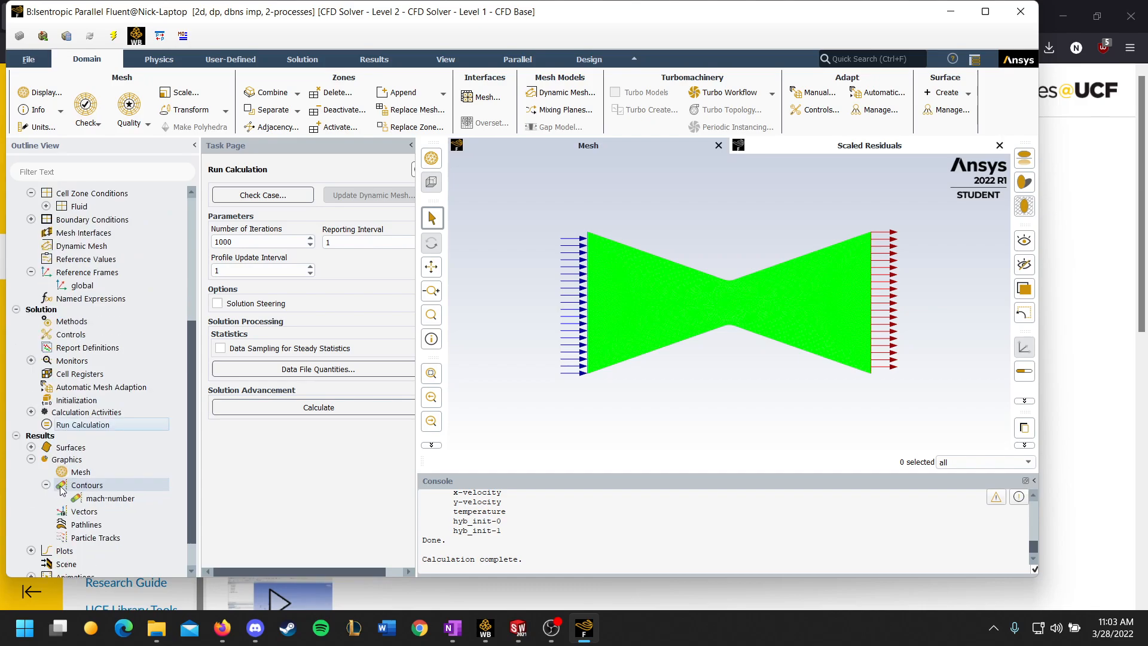
scroll(48, 488, "down", 1)
left_click(99, 459)
double_click(100, 459)
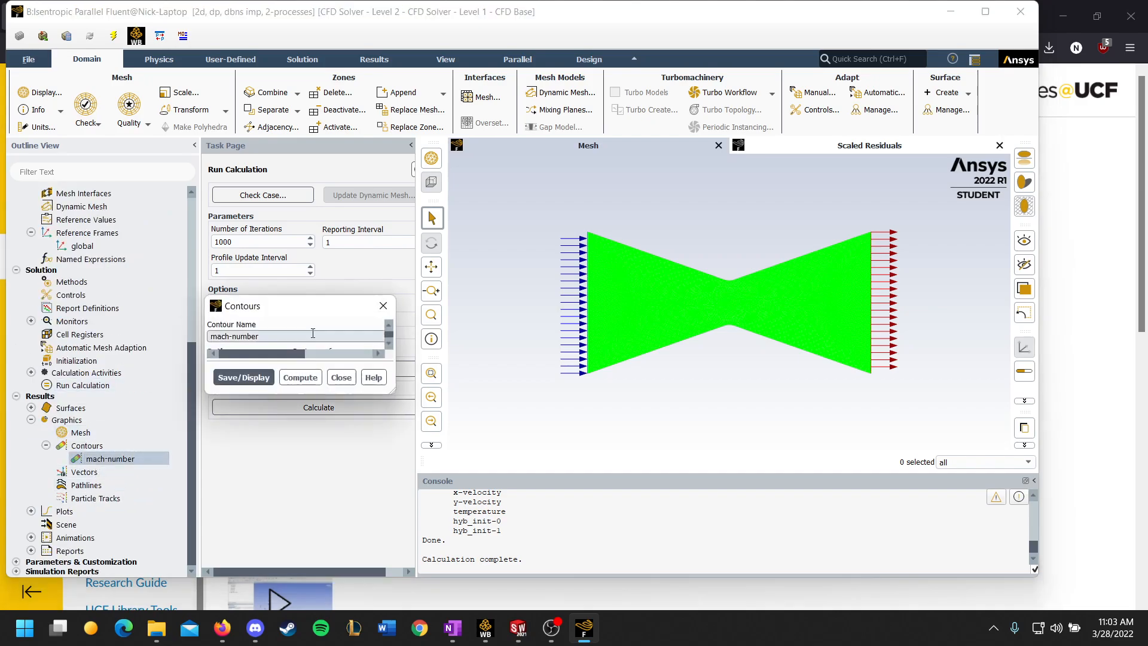
Step: Display the Static Pressure contours and fit the whole nozzle in the view
left_click(427, 286)
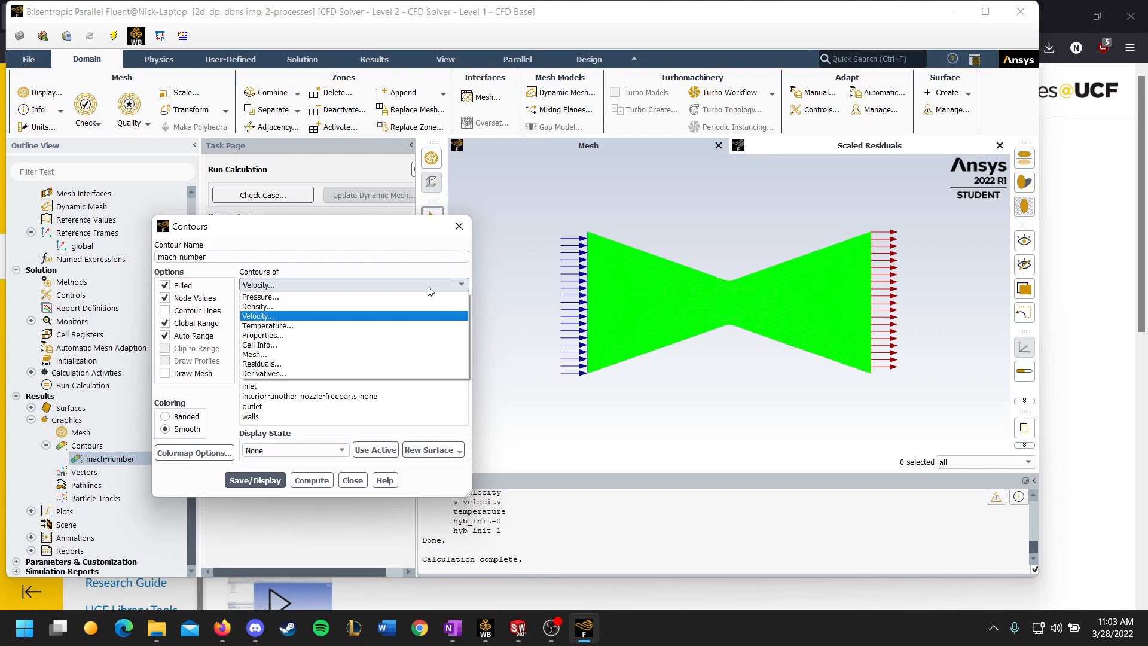
left_click(329, 297)
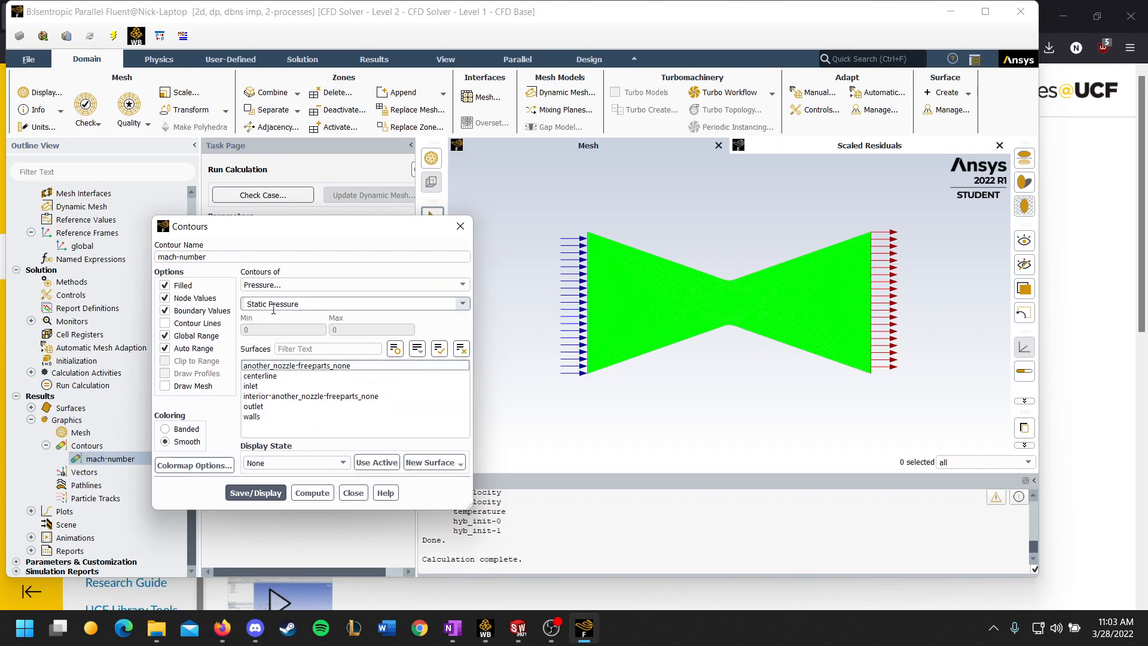
left_click(256, 492)
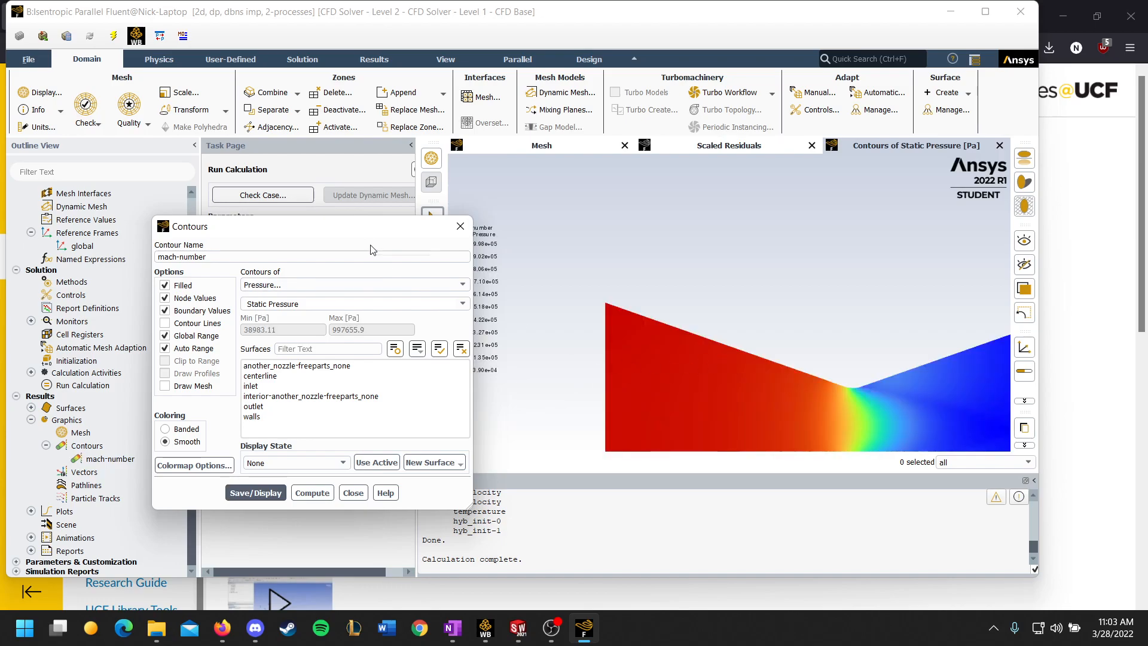
left_click_drag(374, 230, 242, 214)
left_click(431, 373)
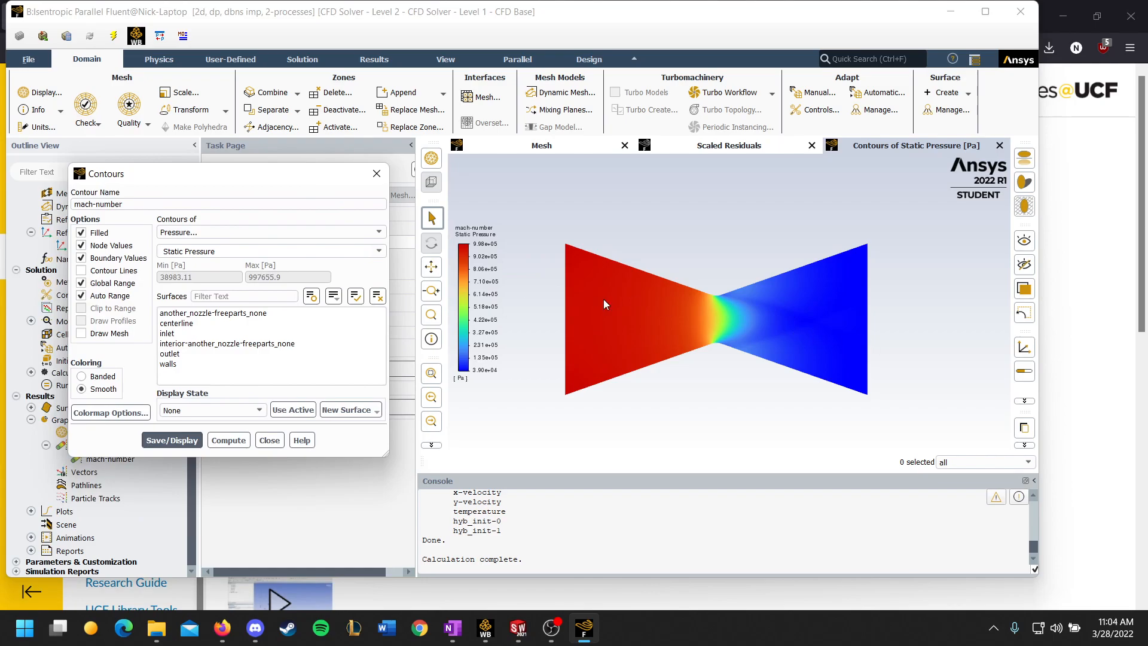
Step: Switch the contour variable to Static Temperature and display the contours
left_click_drag(257, 176, 289, 165)
left_click(413, 221)
left_click(412, 222)
left_click(413, 221)
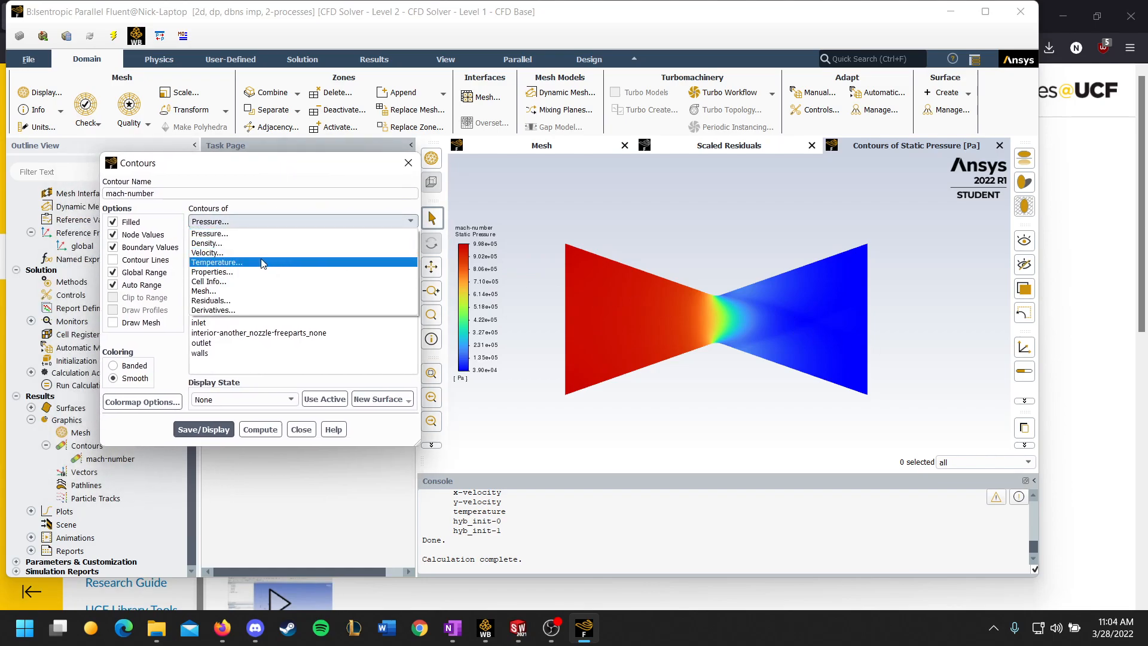
left_click(265, 261)
left_click(202, 430)
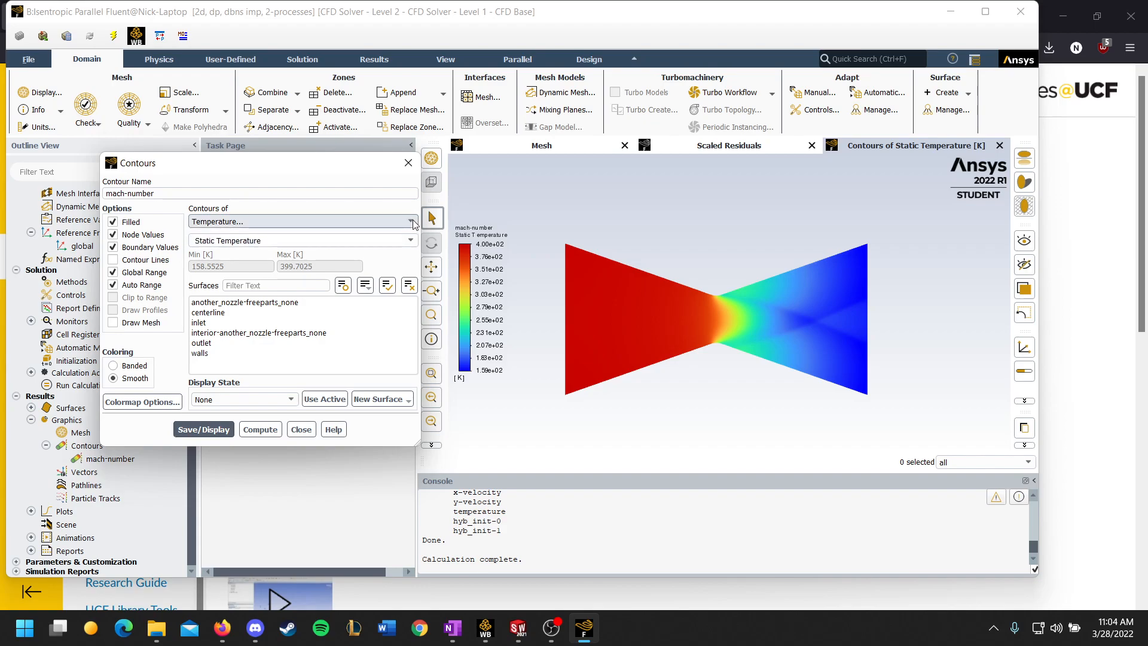
Step: Switch the contour variable to Density and display the contours
left_click(245, 222)
left_click(216, 243)
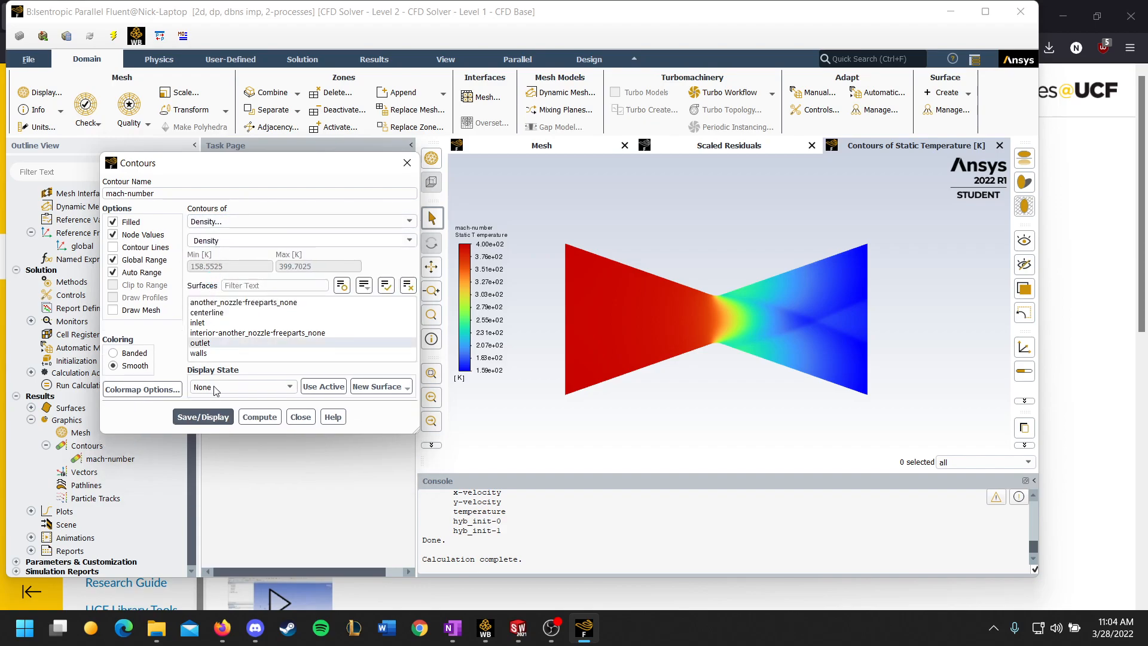
left_click(205, 416)
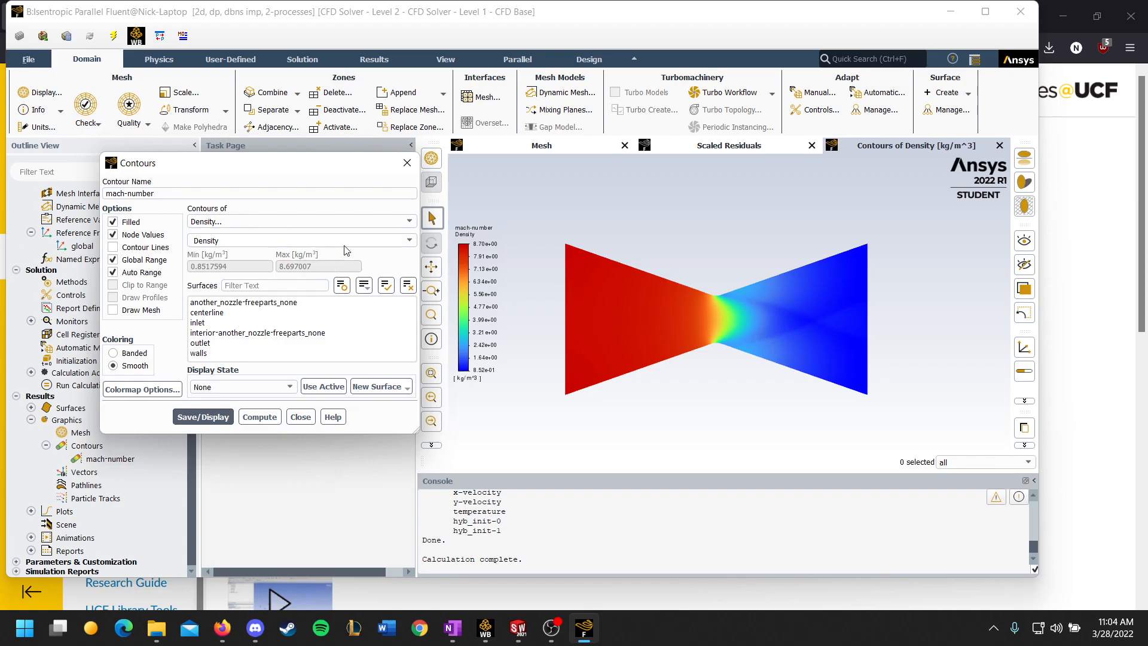
Step: Check the list of required variables in the assignment, and display the X Velocity contours in Fluent
left_click(335, 222)
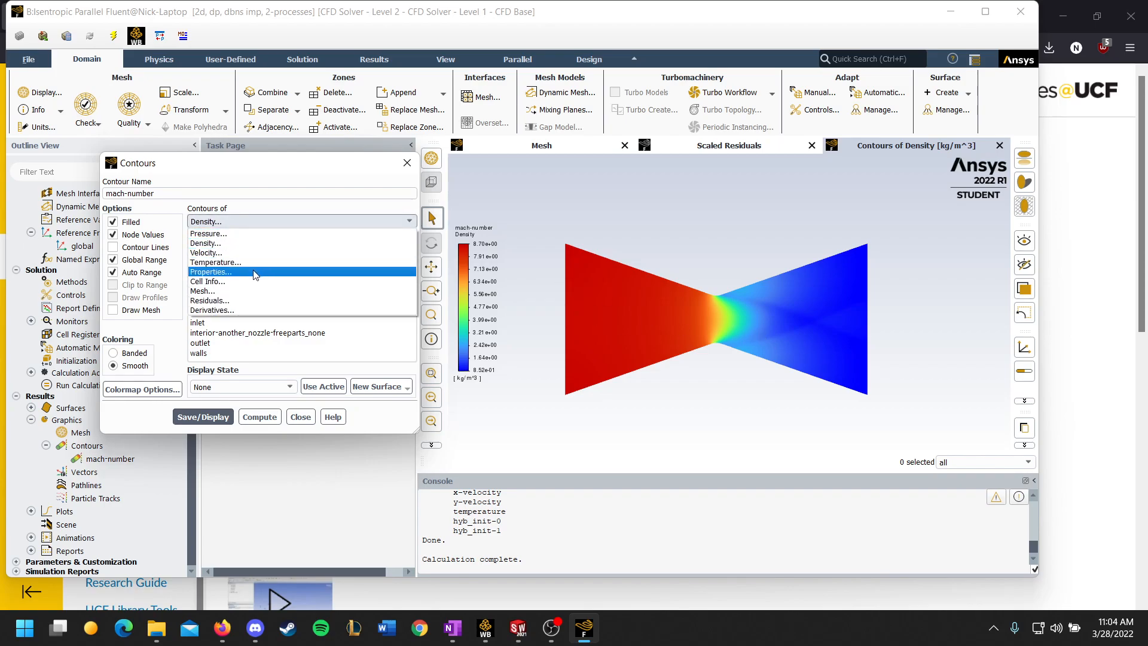
left_click(223, 629)
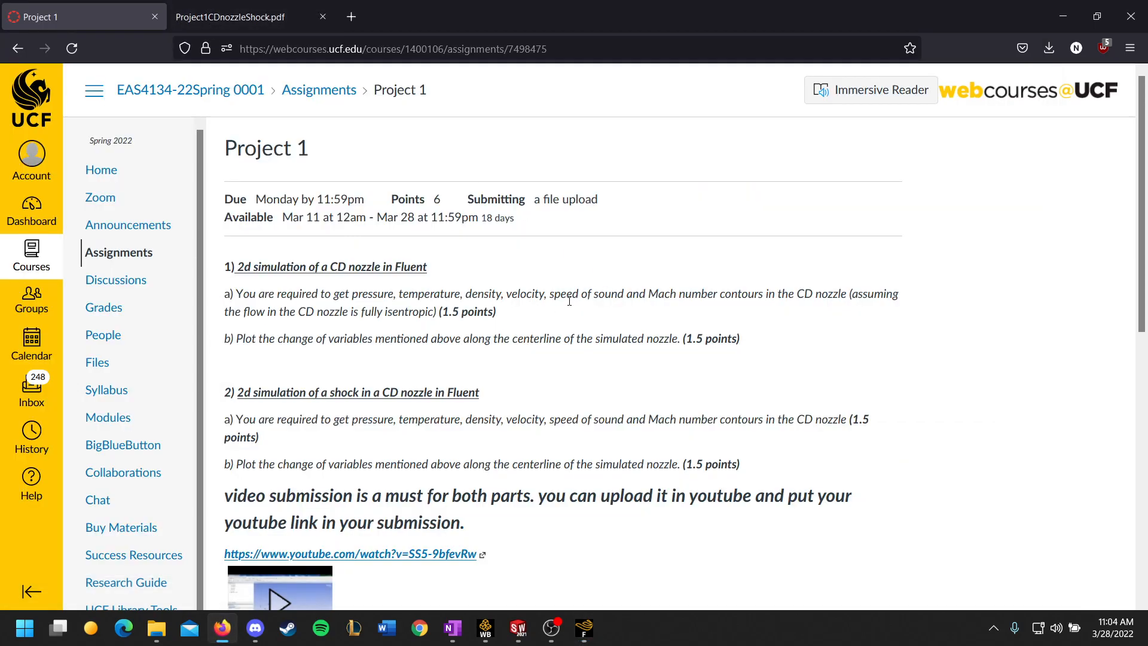
left_click(588, 638)
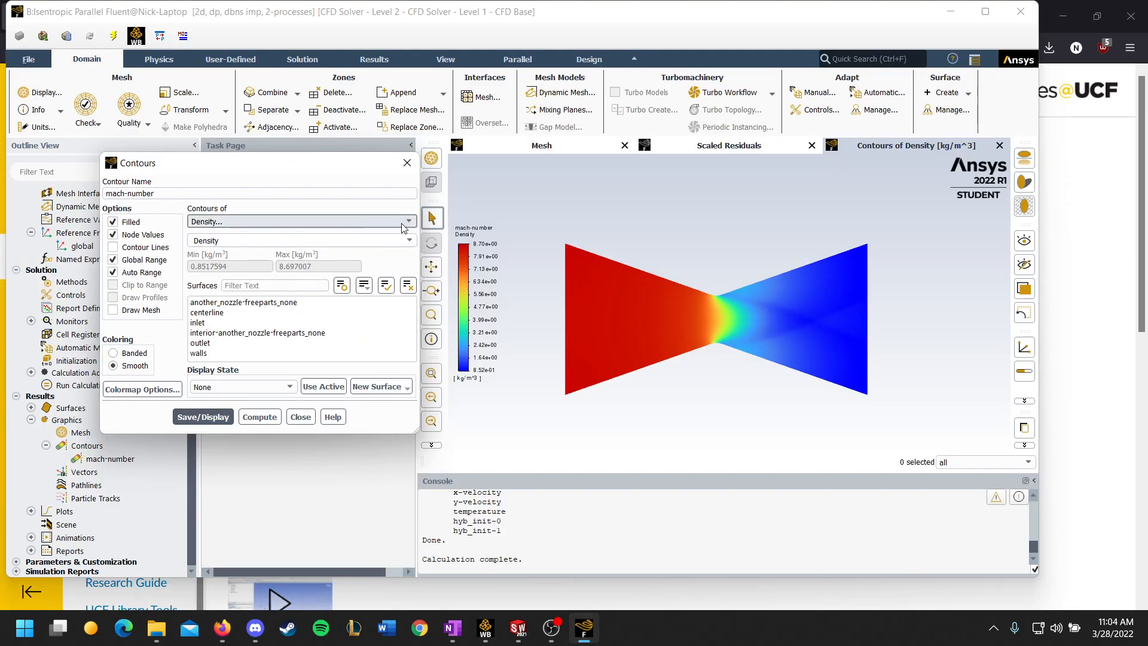
left_click(287, 221)
left_click(262, 253)
left_click(263, 240)
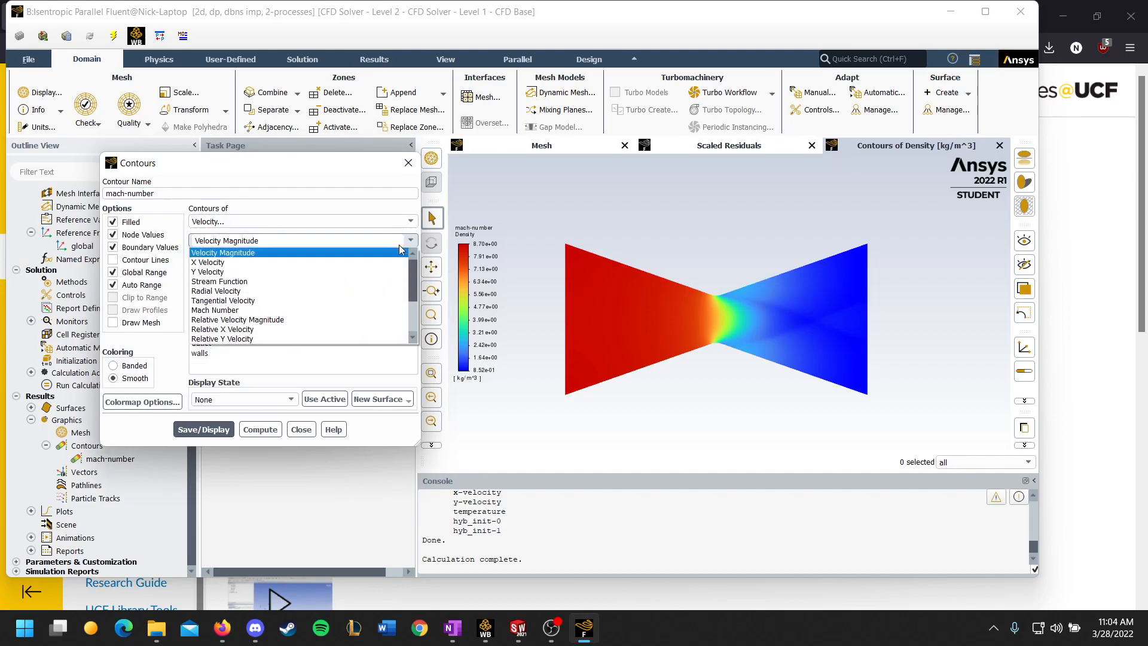
left_click(256, 264)
left_click(202, 429)
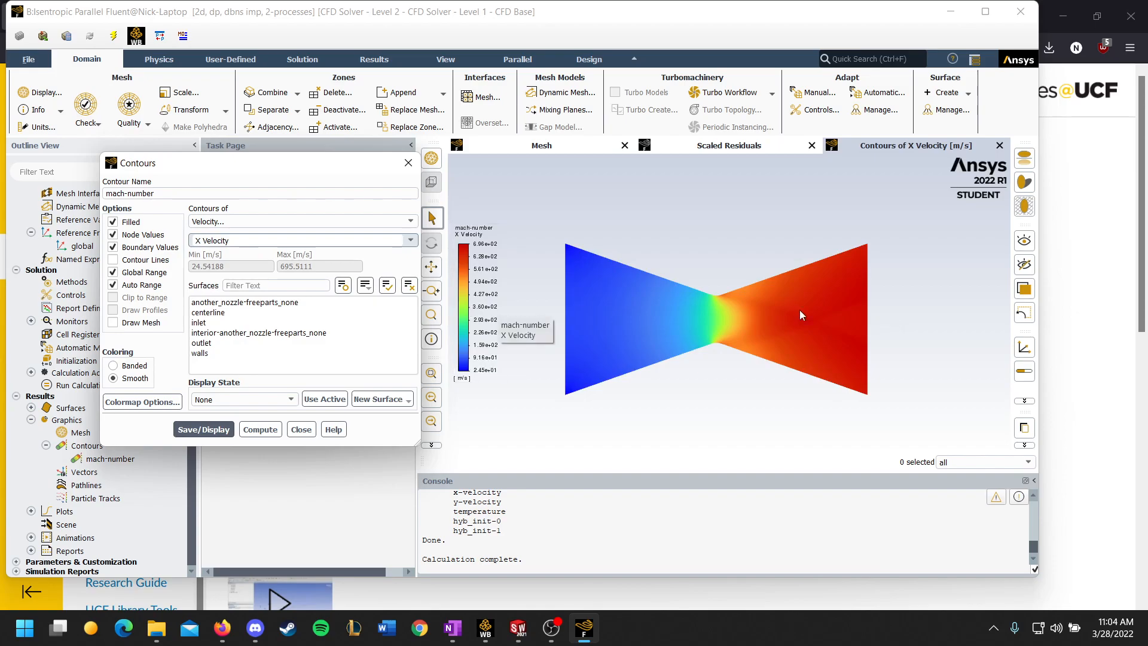
Step: Select the Properties variable category and display the Specific Heat (Cp) contours
left_click(412, 222)
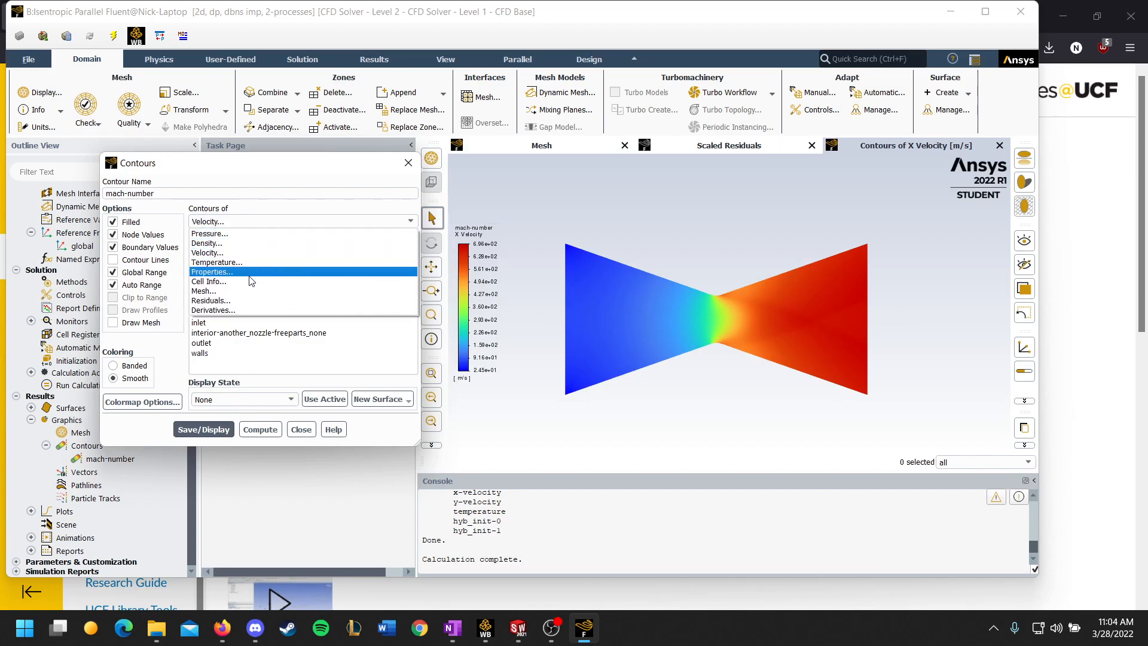
left_click(250, 275)
left_click(409, 241)
left_click(247, 285)
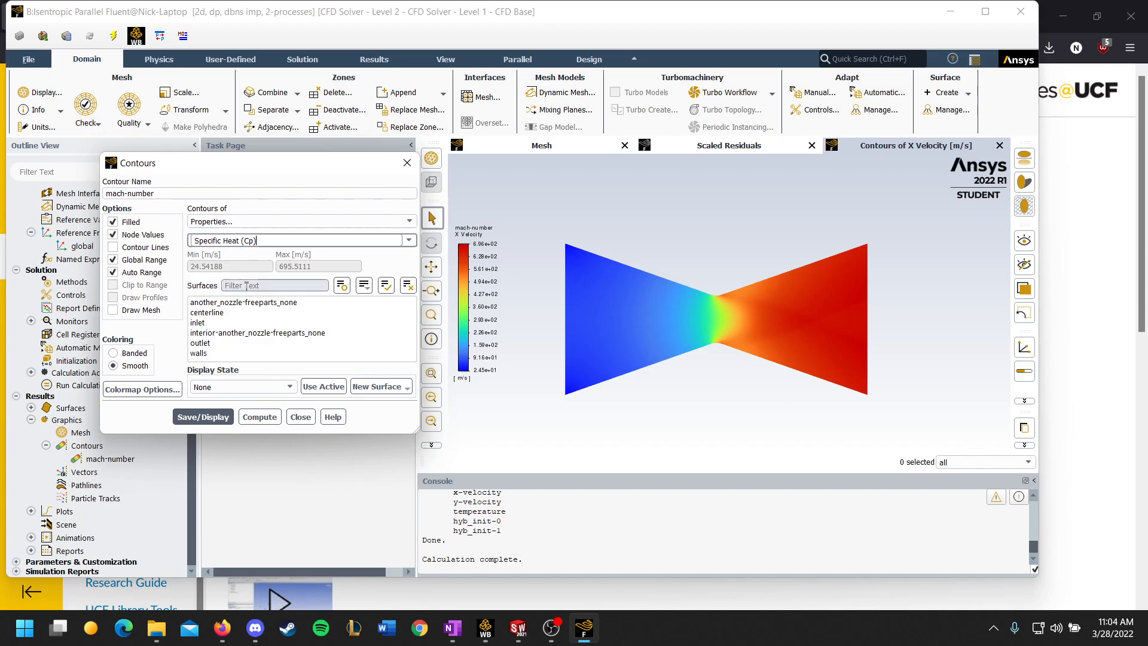
left_click(203, 417)
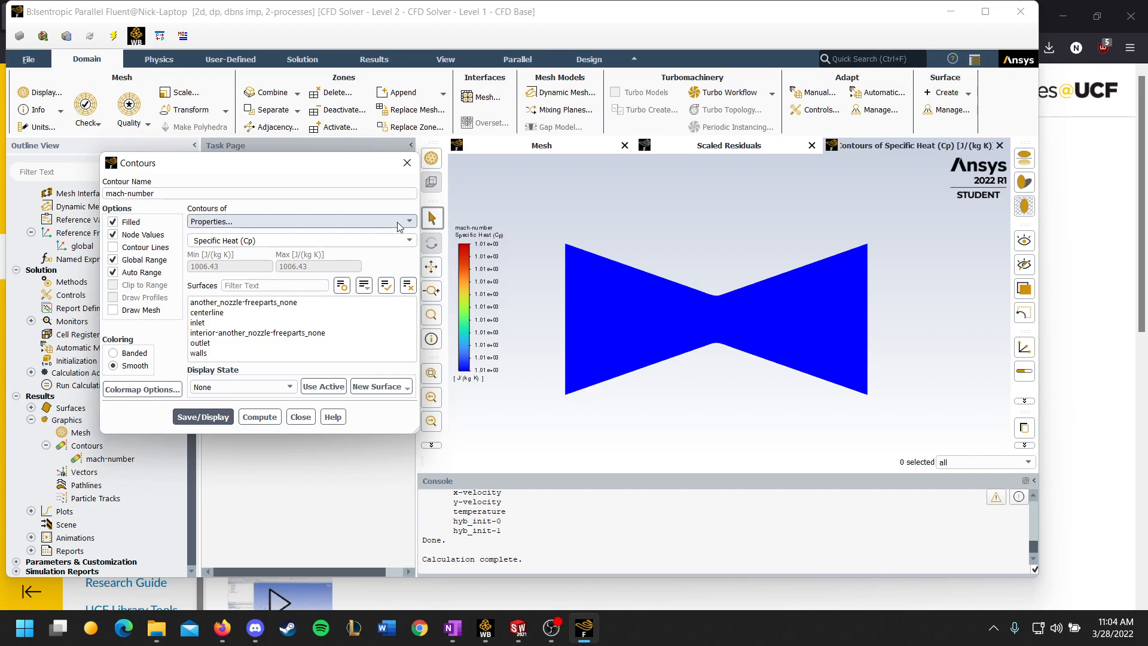
Step: Change the plotted property to Sound Speed and display its contours
left_click(409, 241)
left_click(214, 281)
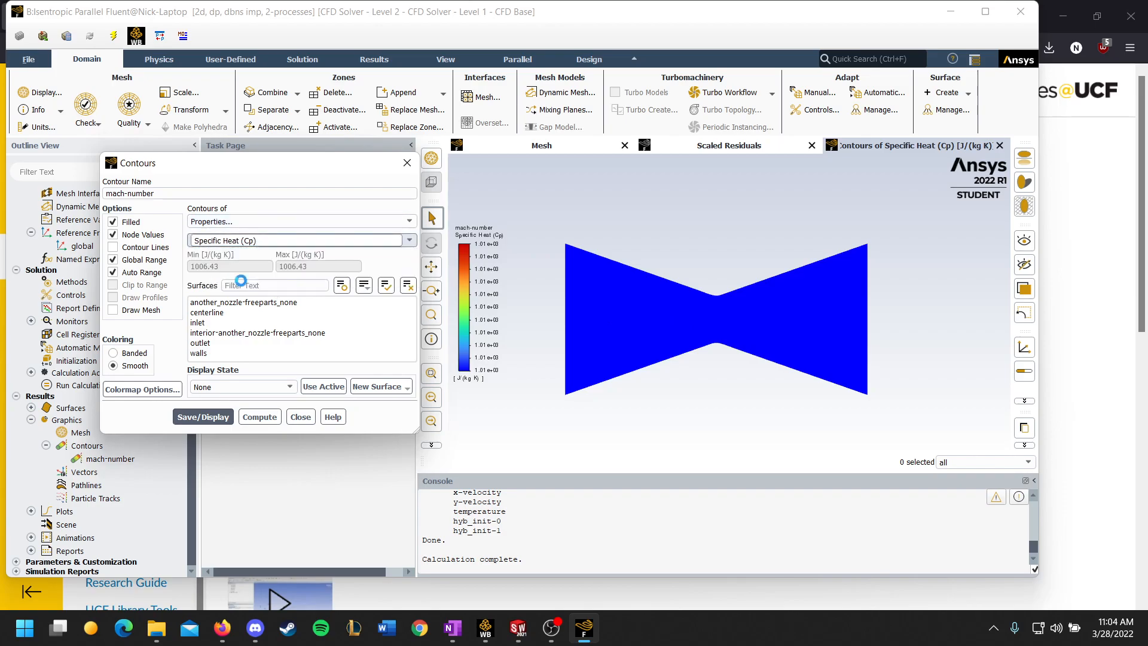
left_click(203, 417)
scroll(655, 303, "up", 2)
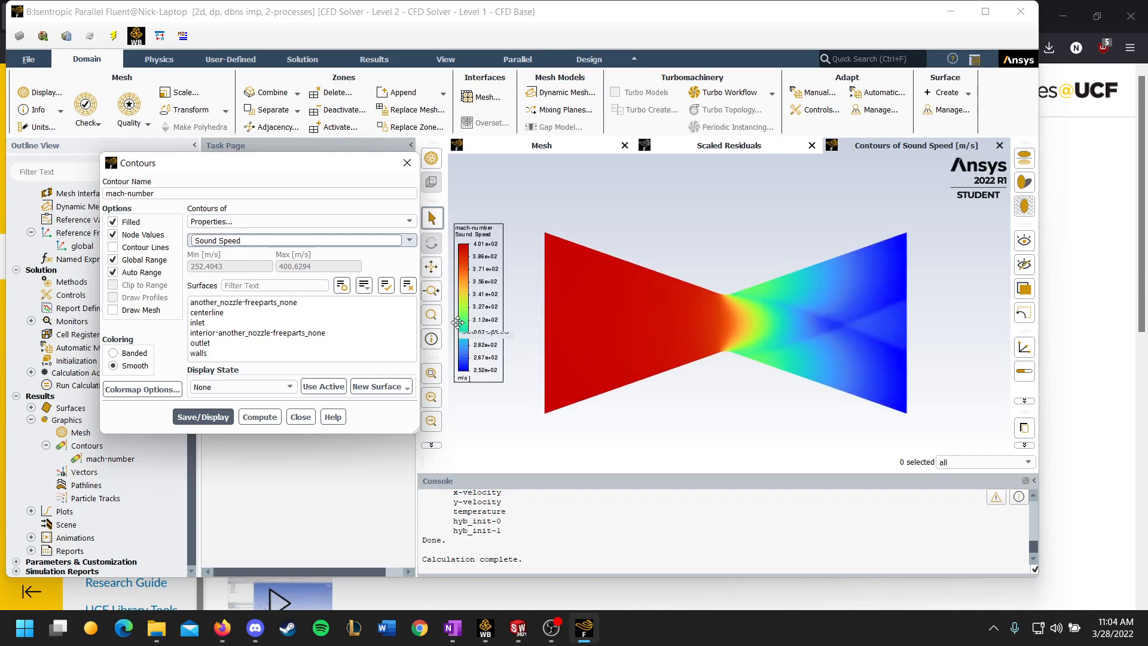
Step: Switch the contour variable to Mach Number in the Velocity category and display the contours
left_click(410, 241)
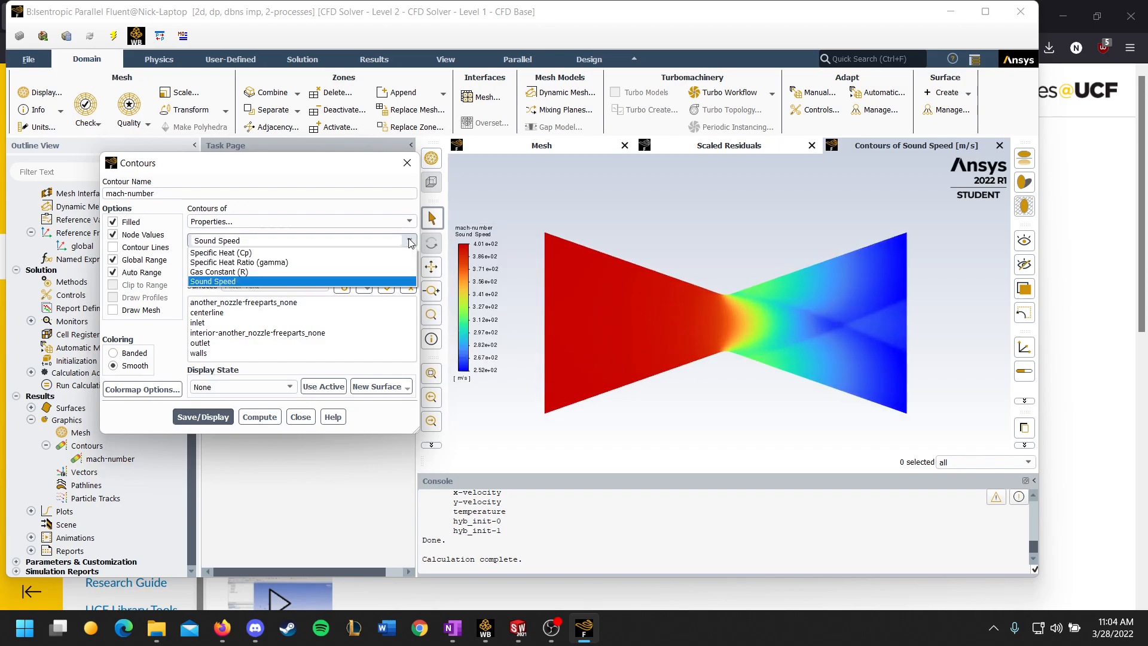
left_click(409, 221)
left_click(248, 252)
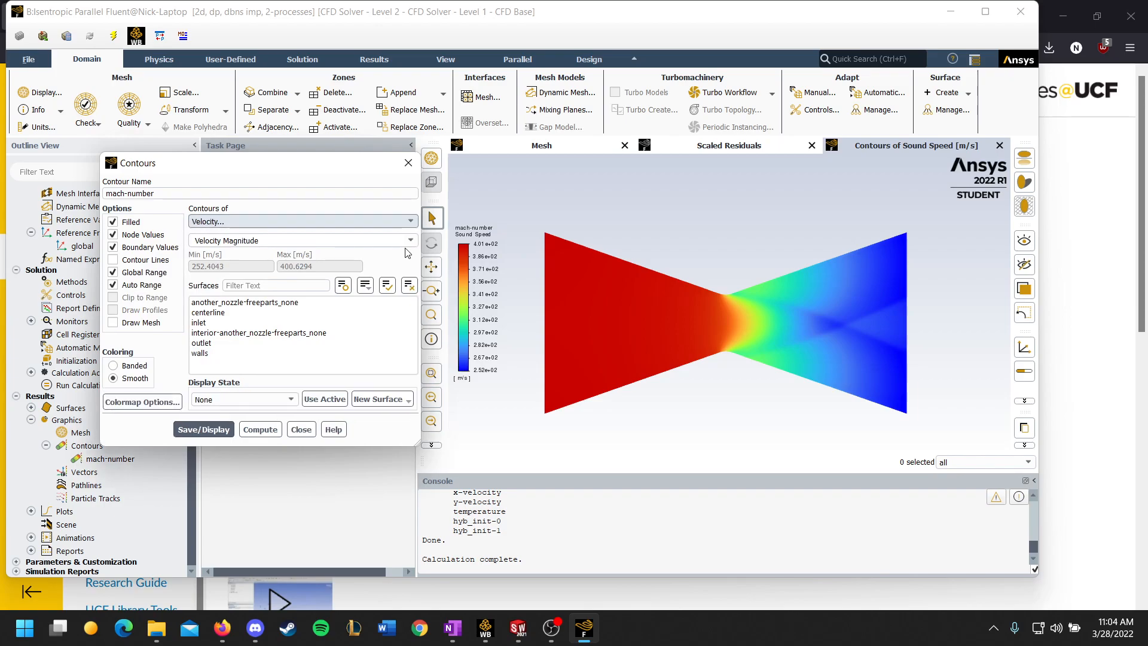
left_click(271, 240)
left_click(222, 310)
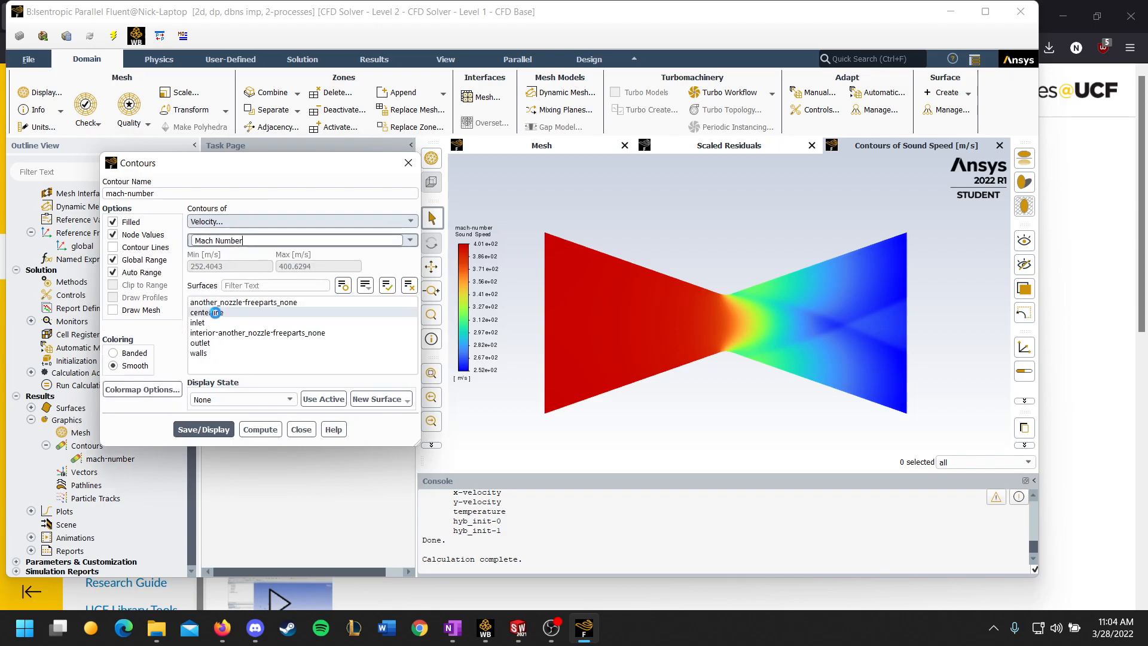
left_click(202, 417)
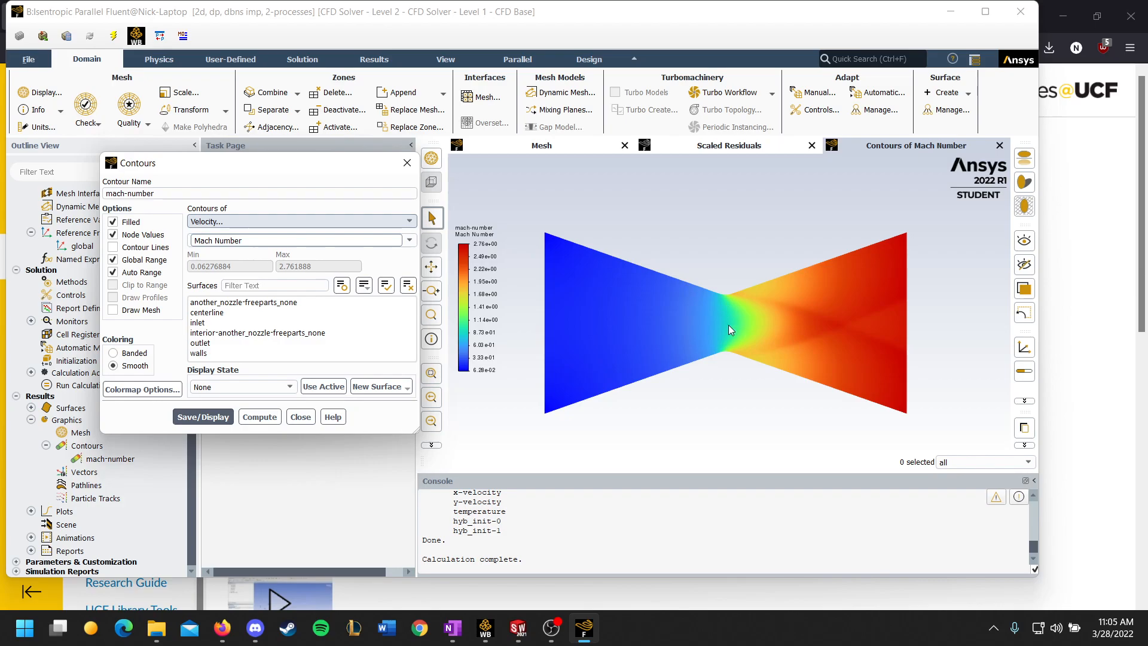
left_click_drag(297, 167, 293, 146)
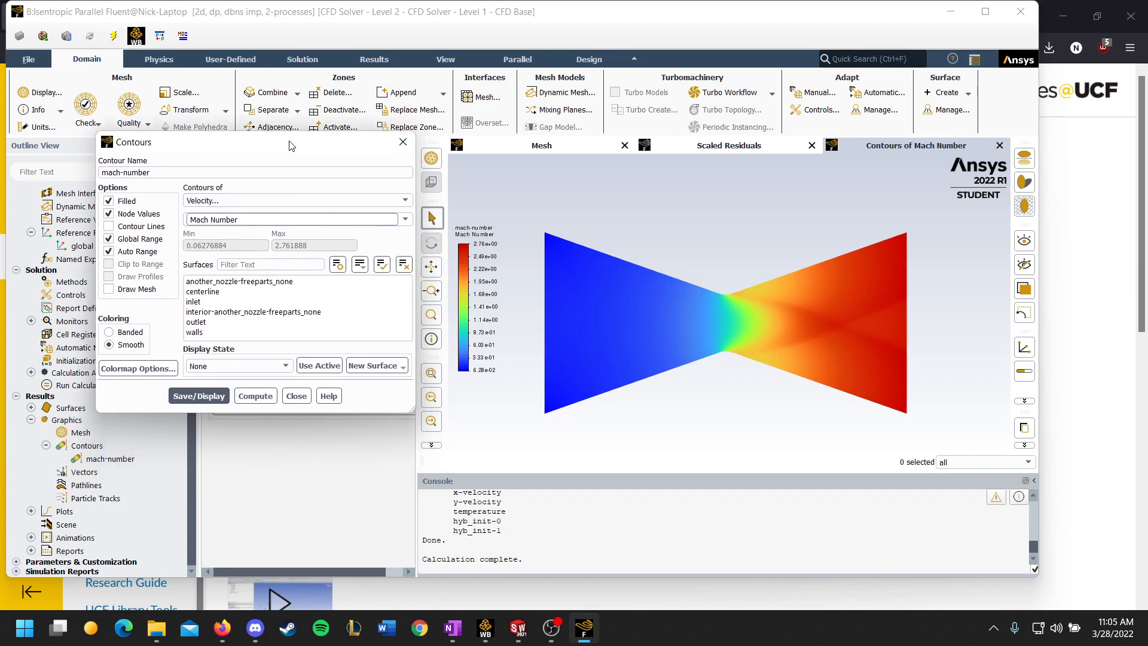
Step: Close the Mach number contour settings and open the existing XY plot xy-plot-1 for editing
left_click(401, 144)
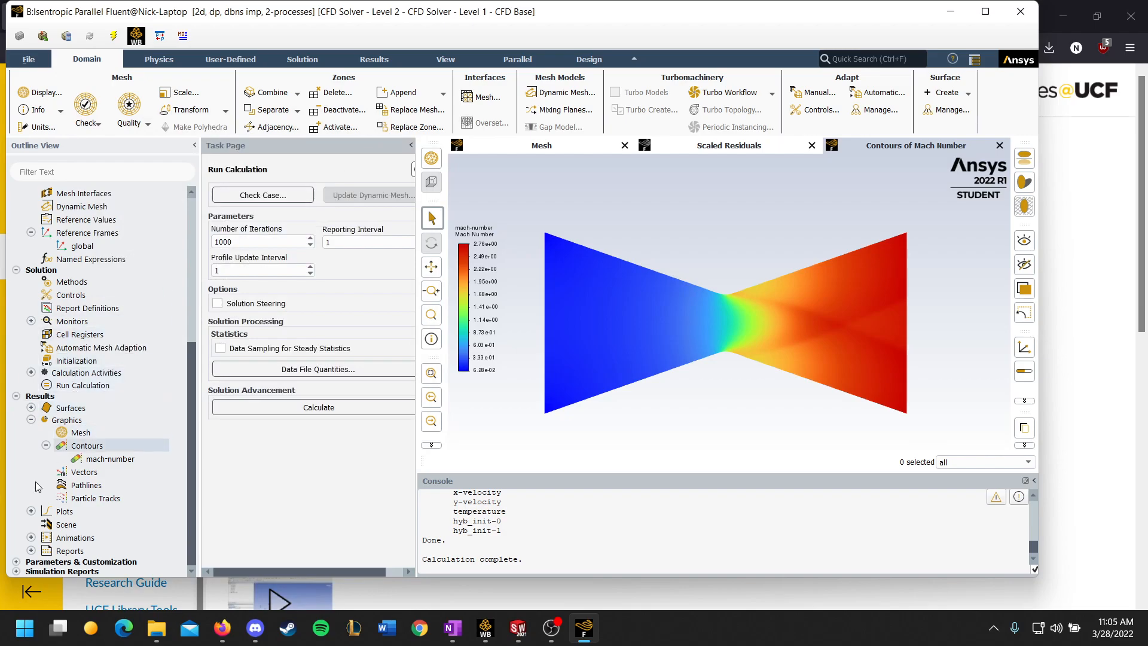
left_click(30, 511)
scroll(31, 515, "down", 1)
left_click(46, 498)
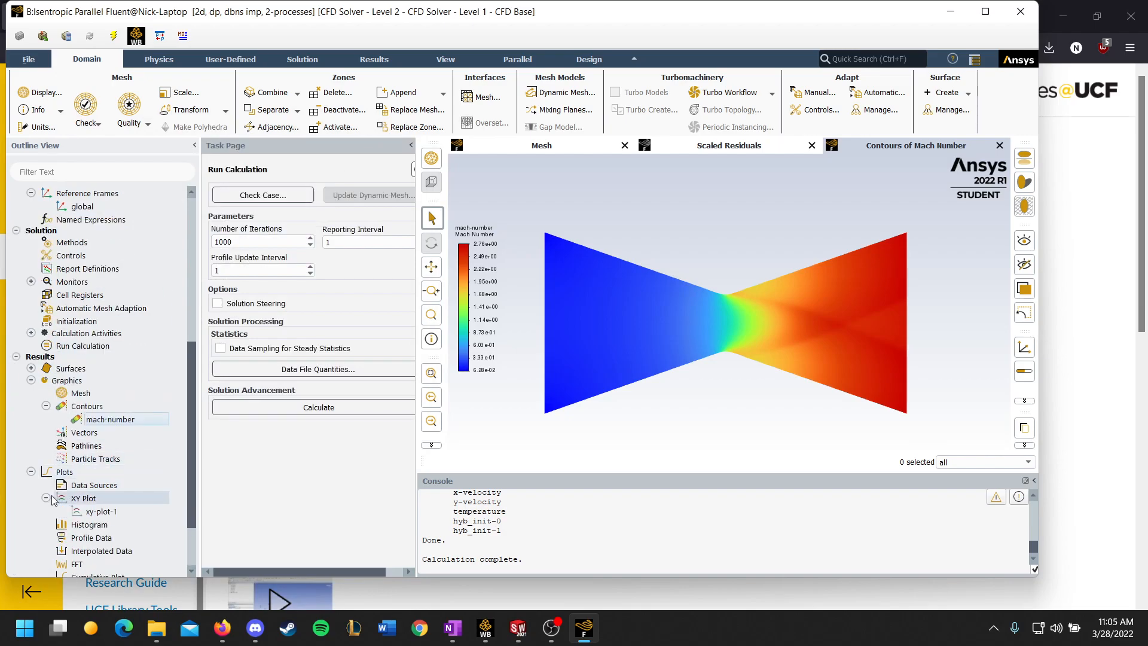
left_click(94, 512)
double_click(94, 512)
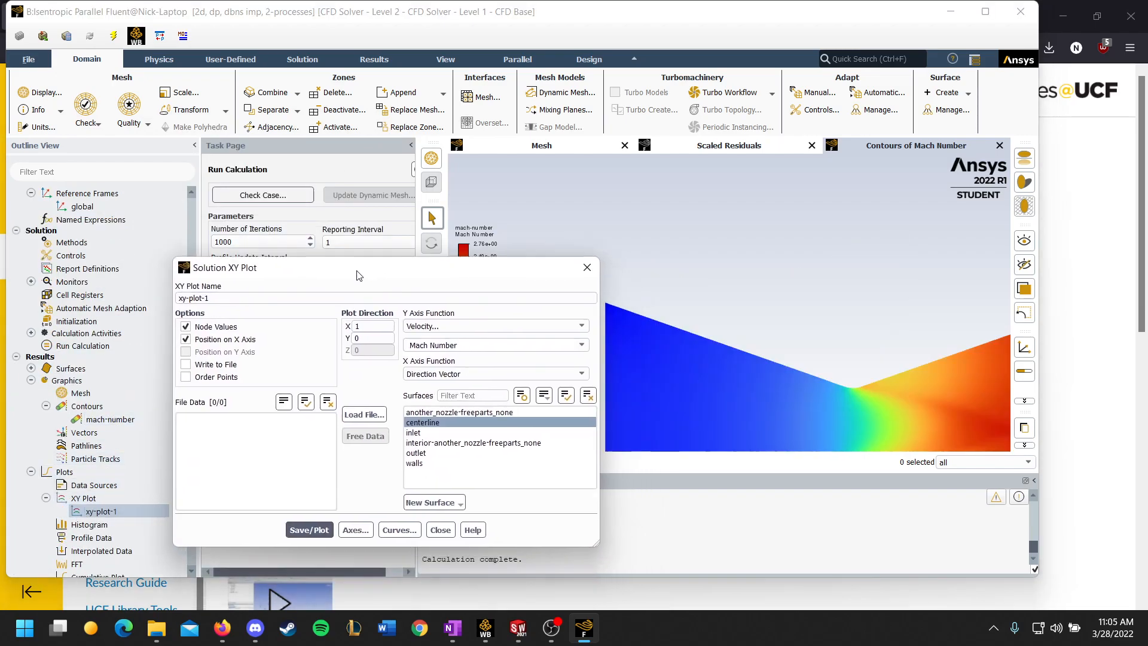
Step: Create a line surface named centerlinee with end points (0, 0) and (2, 0) m
left_click(404, 474)
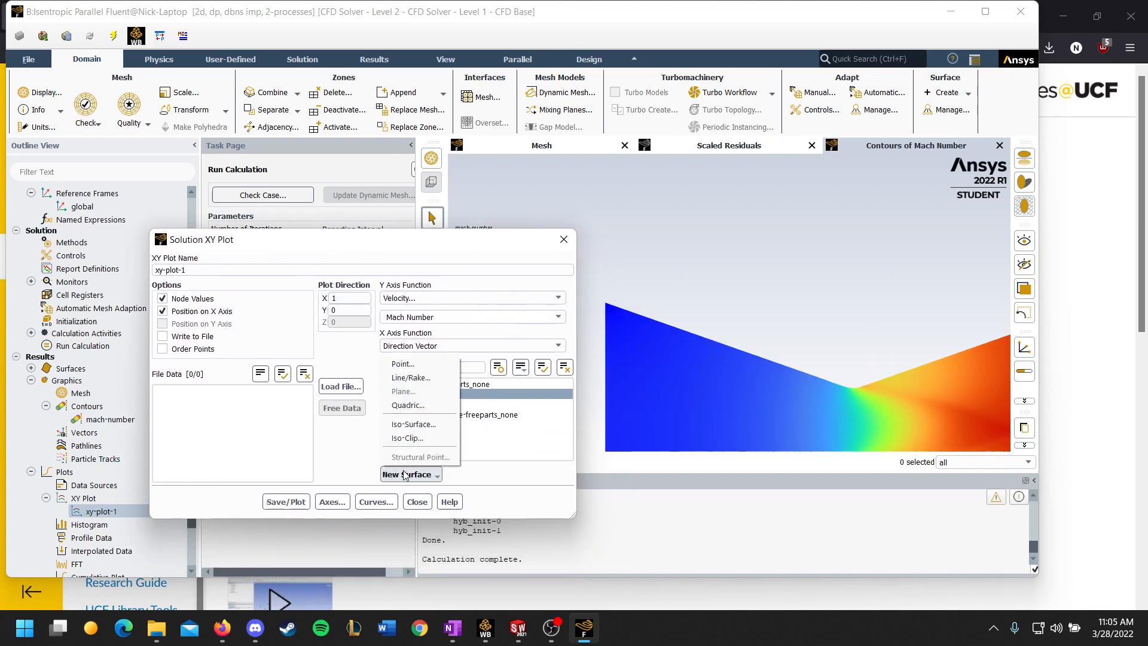
left_click(410, 378)
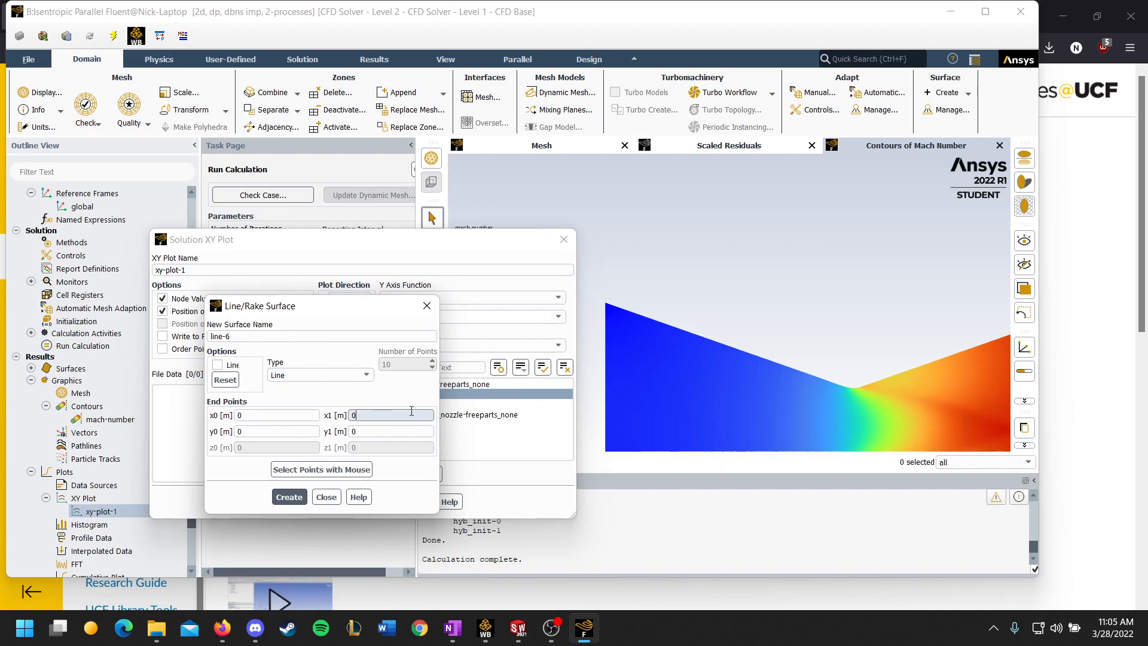
type("2")
left_click_drag(233, 336, 175, 331)
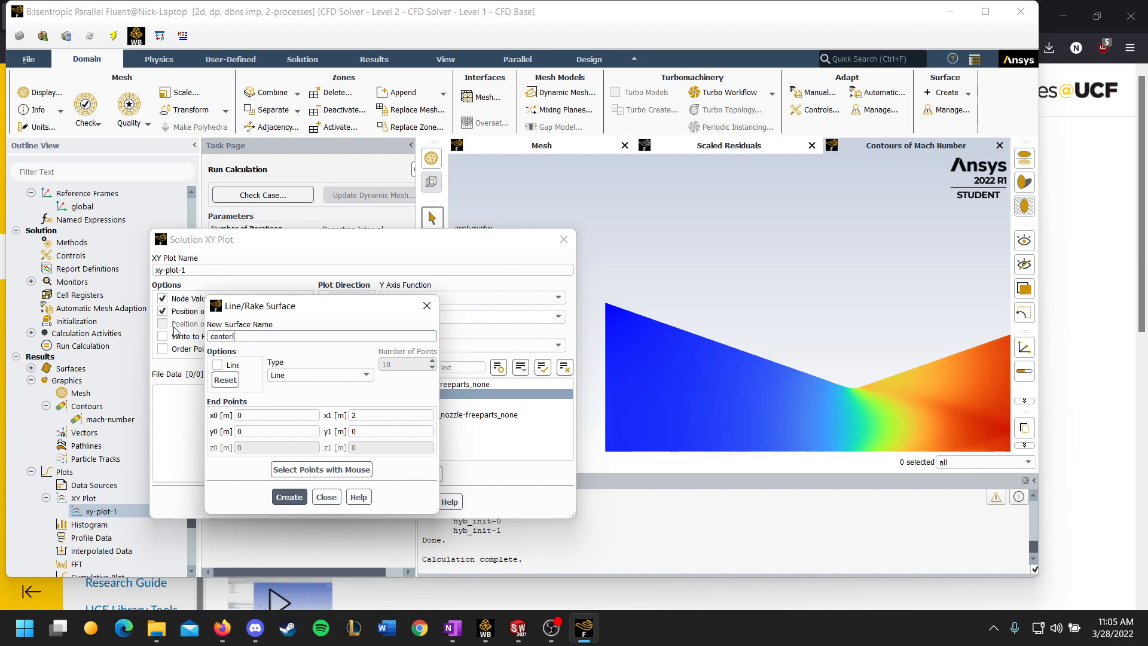
type("centerlinee")
left_click(289, 497)
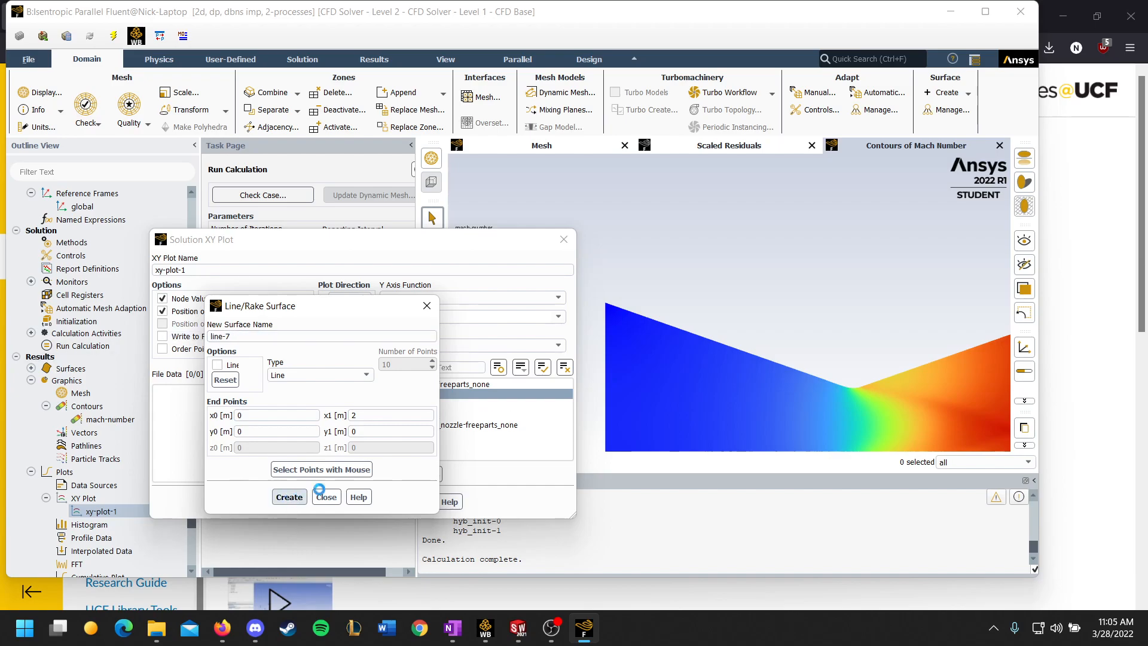
left_click(425, 305)
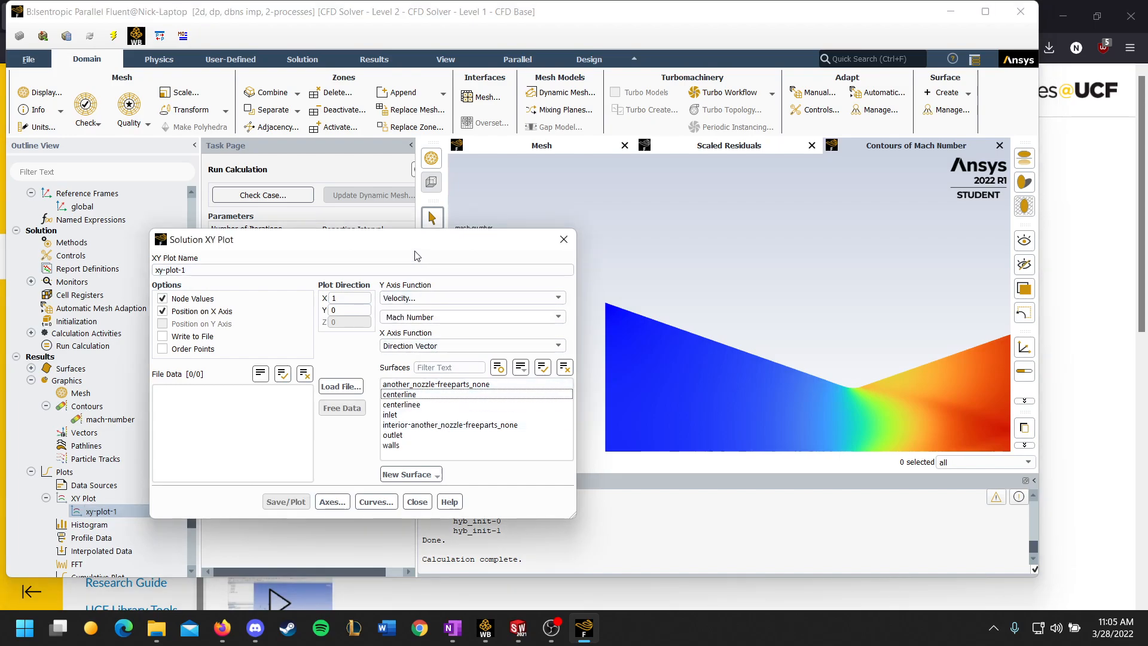
Step: Set the Y axis function to Static Pressure in the Pressure category and plot it along the centerline surface
left_click(473, 298)
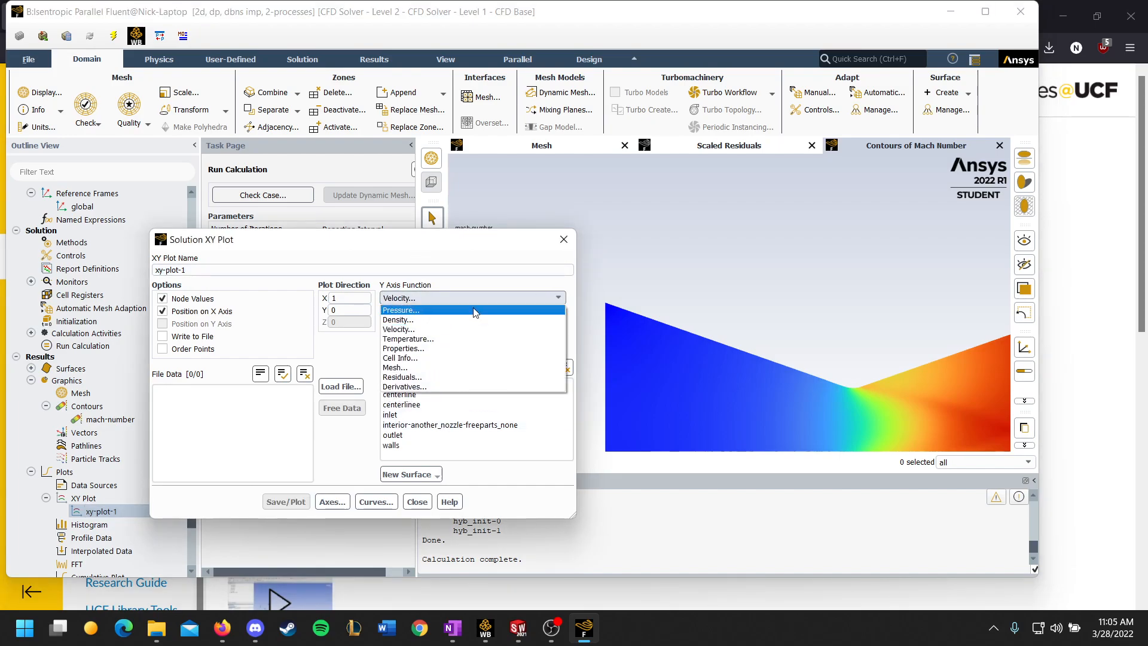
left_click(427, 311)
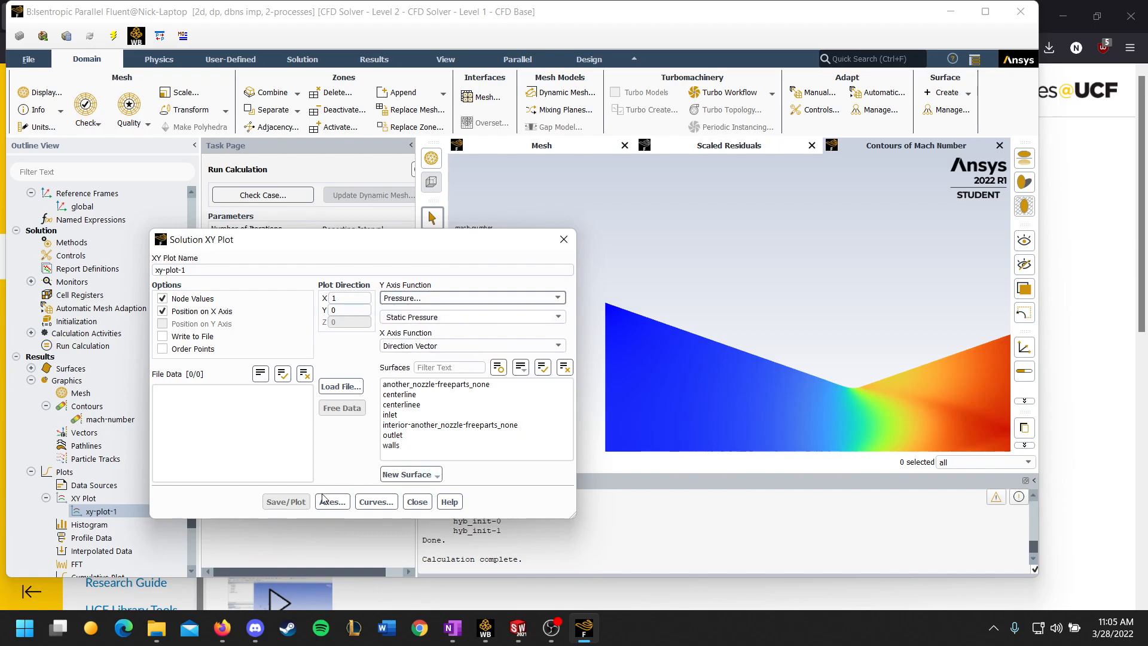
left_click(405, 395)
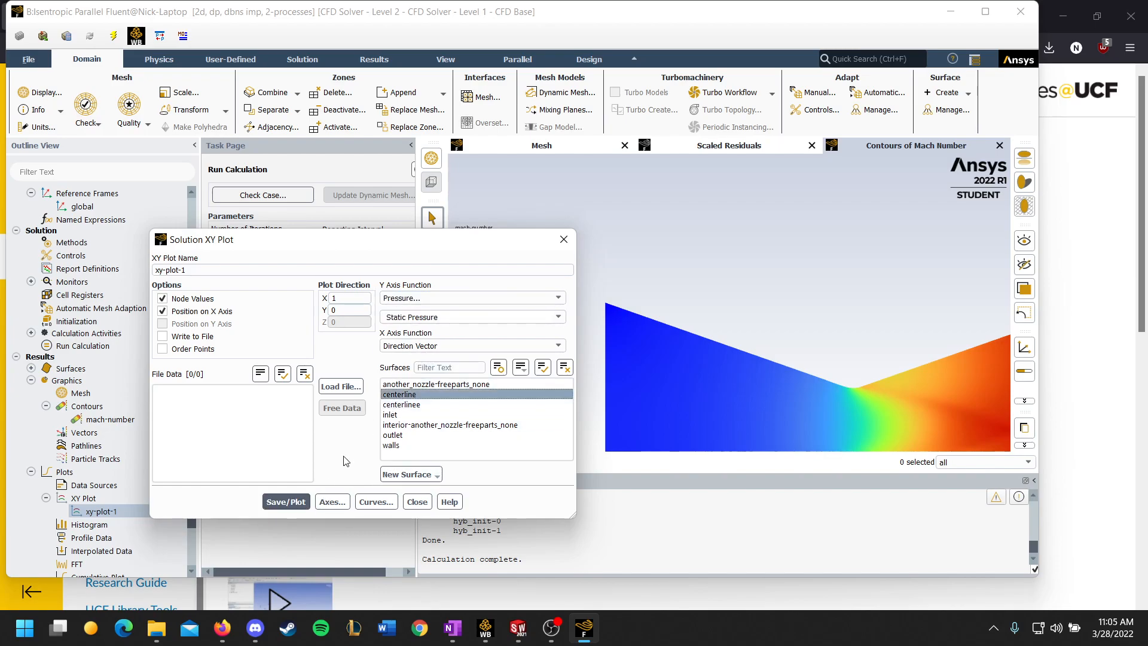
left_click(293, 504)
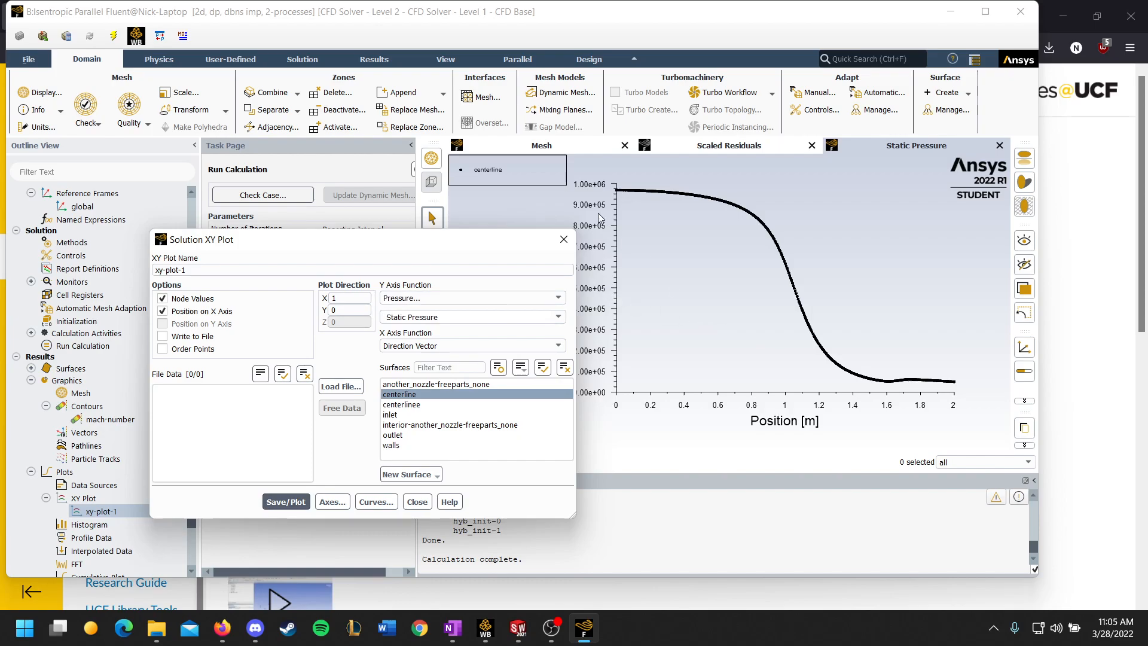
Step: Change the Y axis function to Static Temperature and plot it along the centerline
left_click(558, 298)
left_click(455, 336)
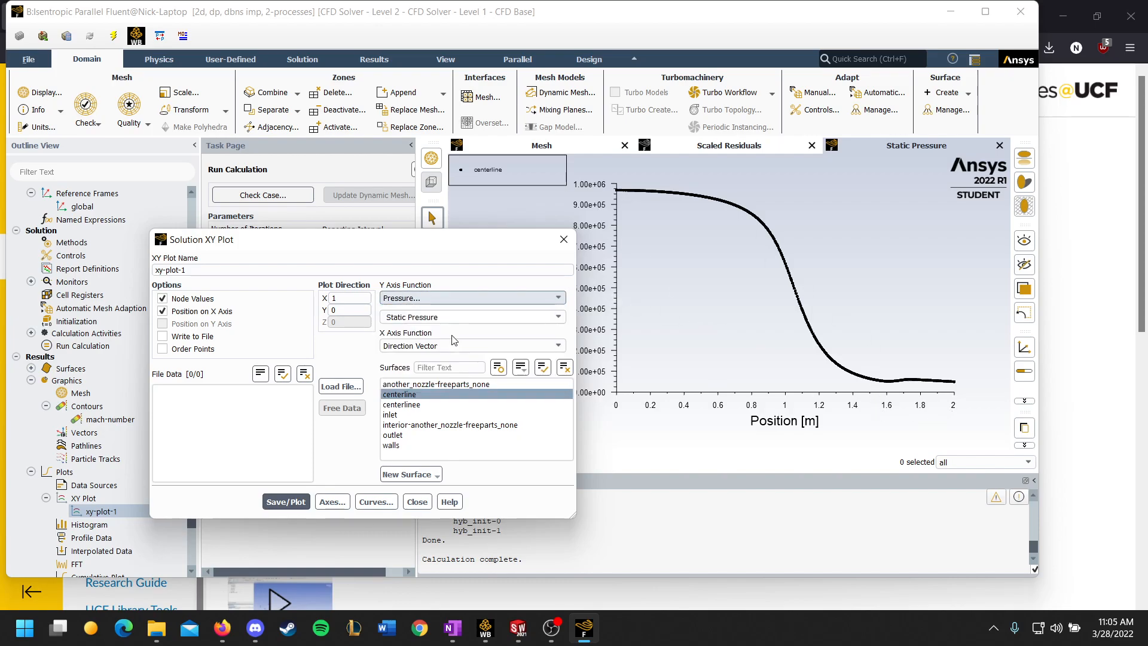
left_click(285, 503)
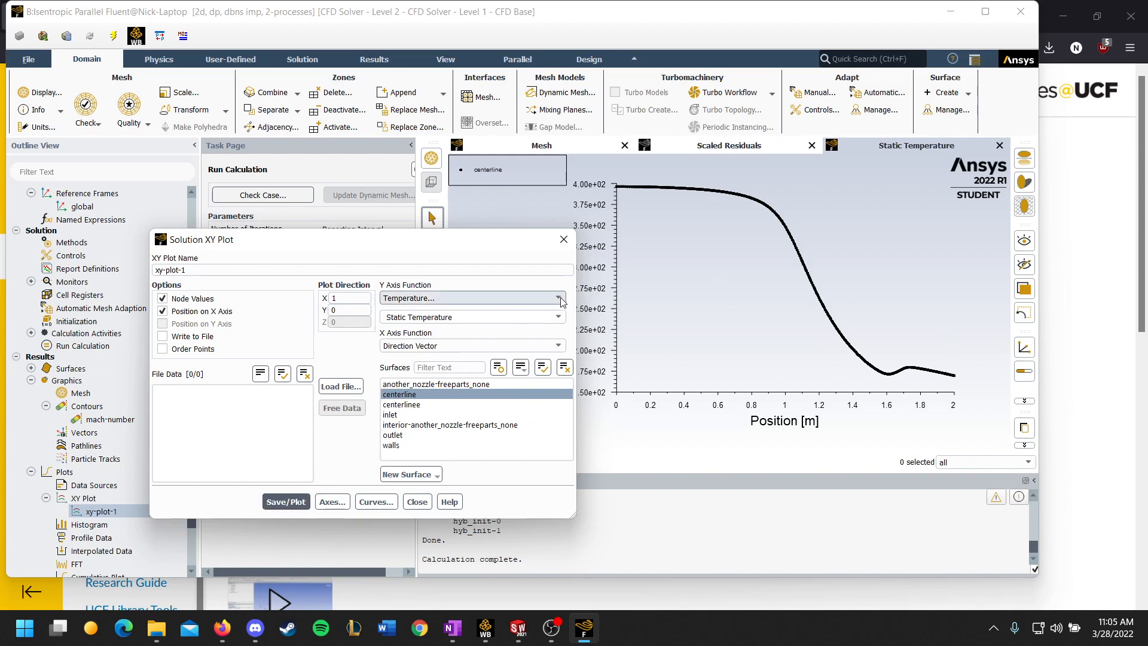
Step: Switch the Y axis function to Density and plot it along the centerline
left_click(532, 298)
left_click(411, 322)
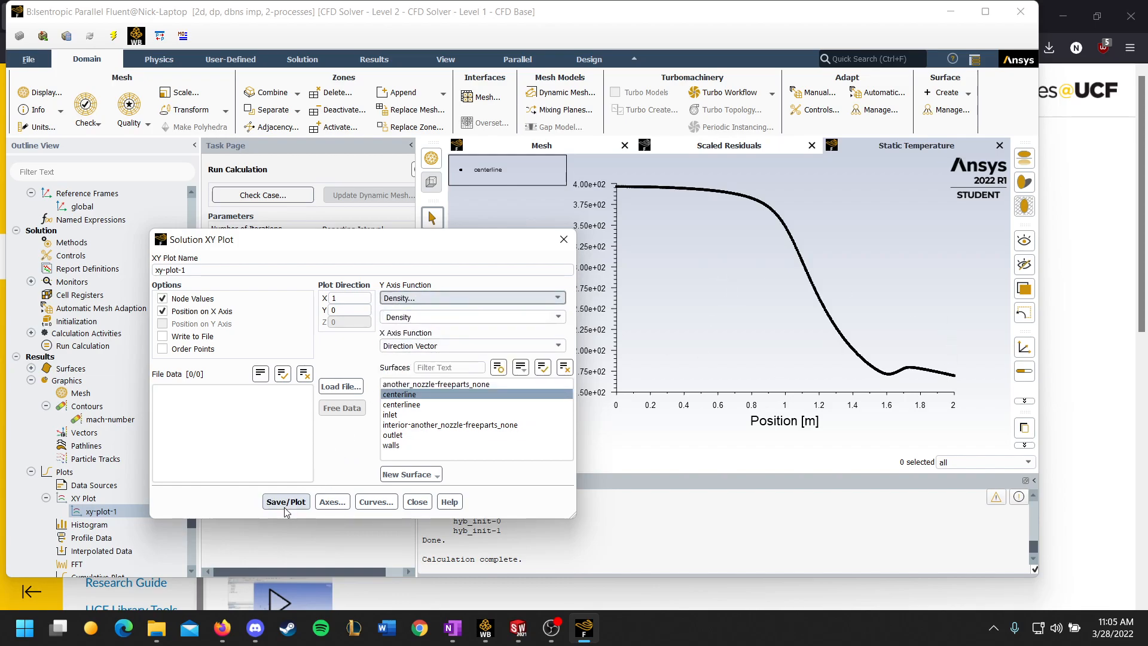
left_click(294, 496)
Step: Select the Velocity category with X Velocity as the Y axis function and plot it along the centerline
left_click(540, 298)
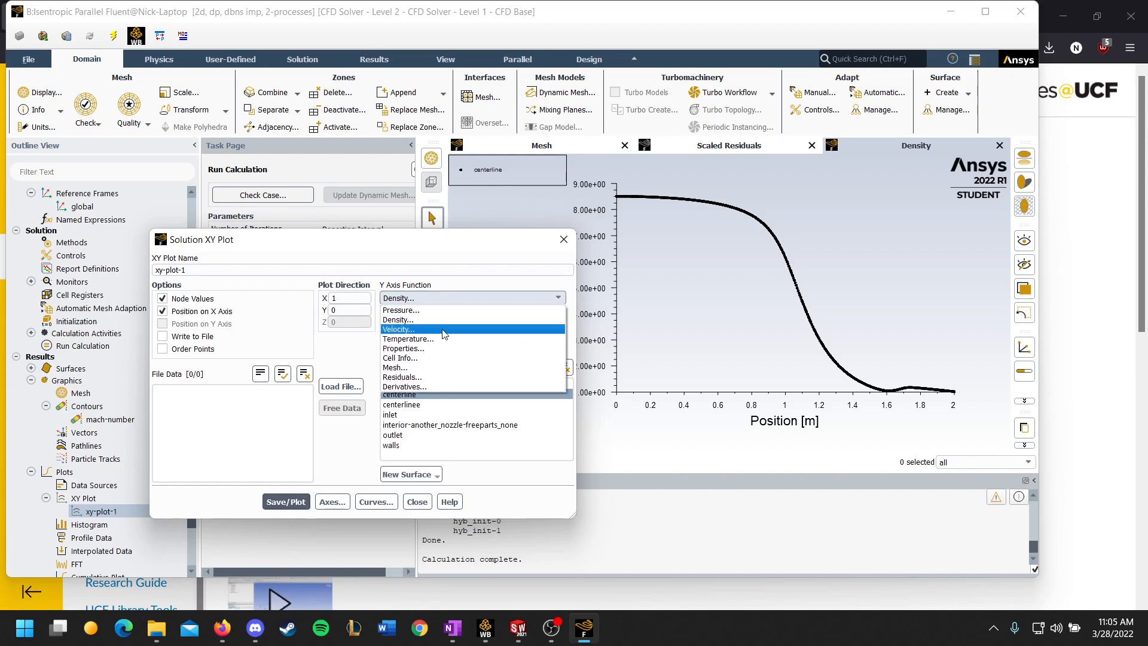
left_click(406, 329)
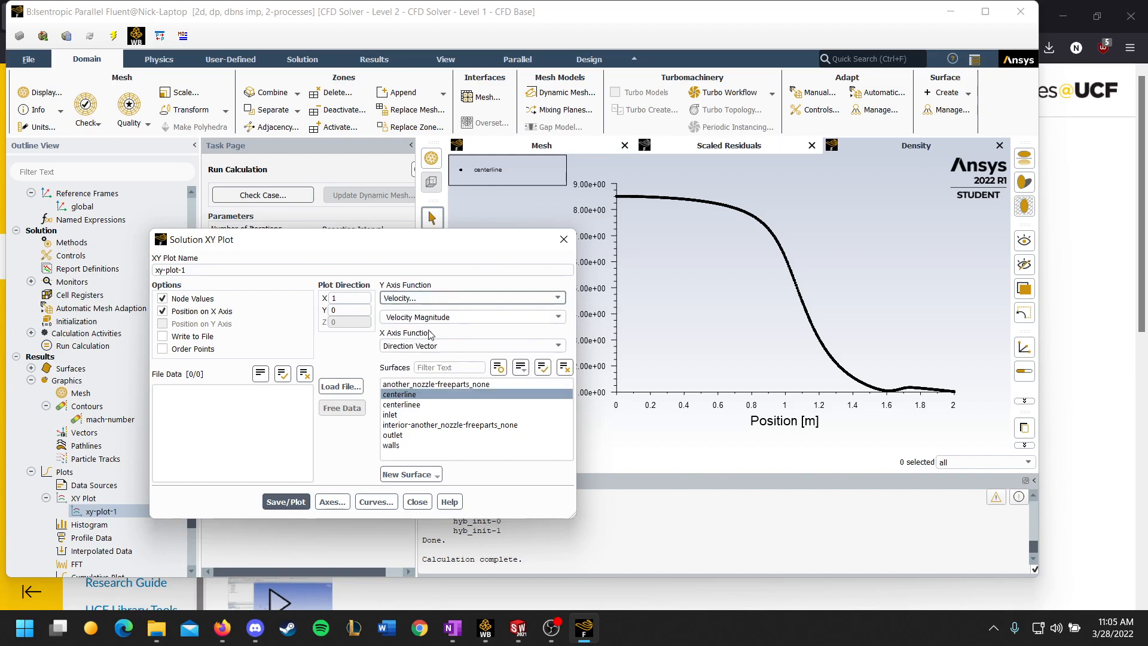
left_click(449, 317)
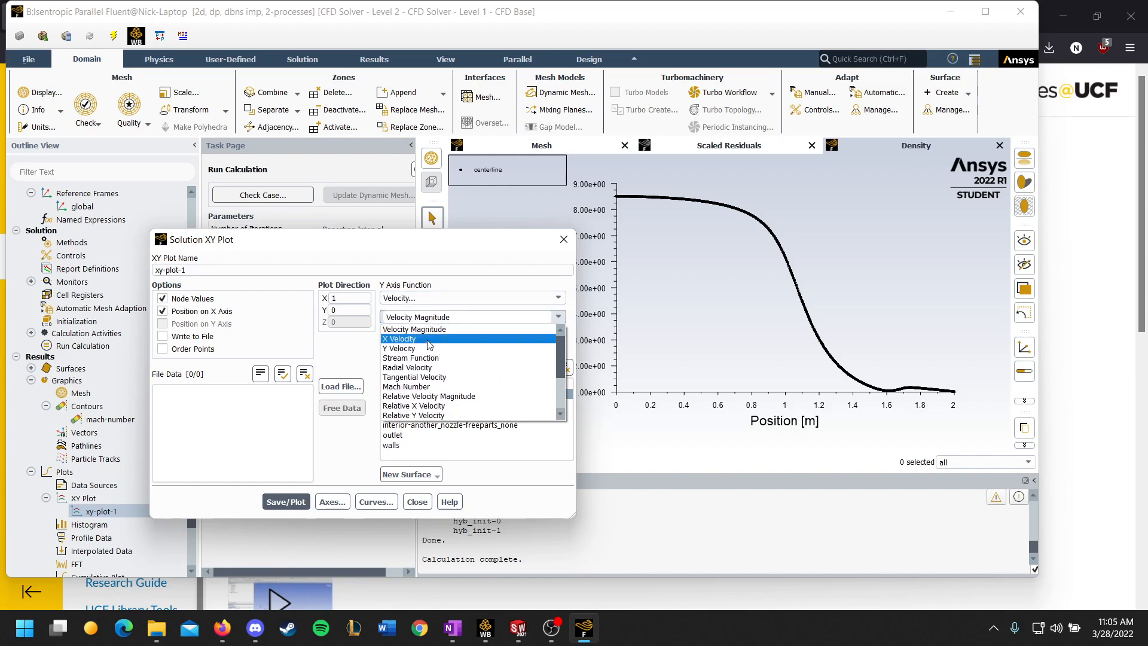
left_click(436, 339)
left_click(286, 502)
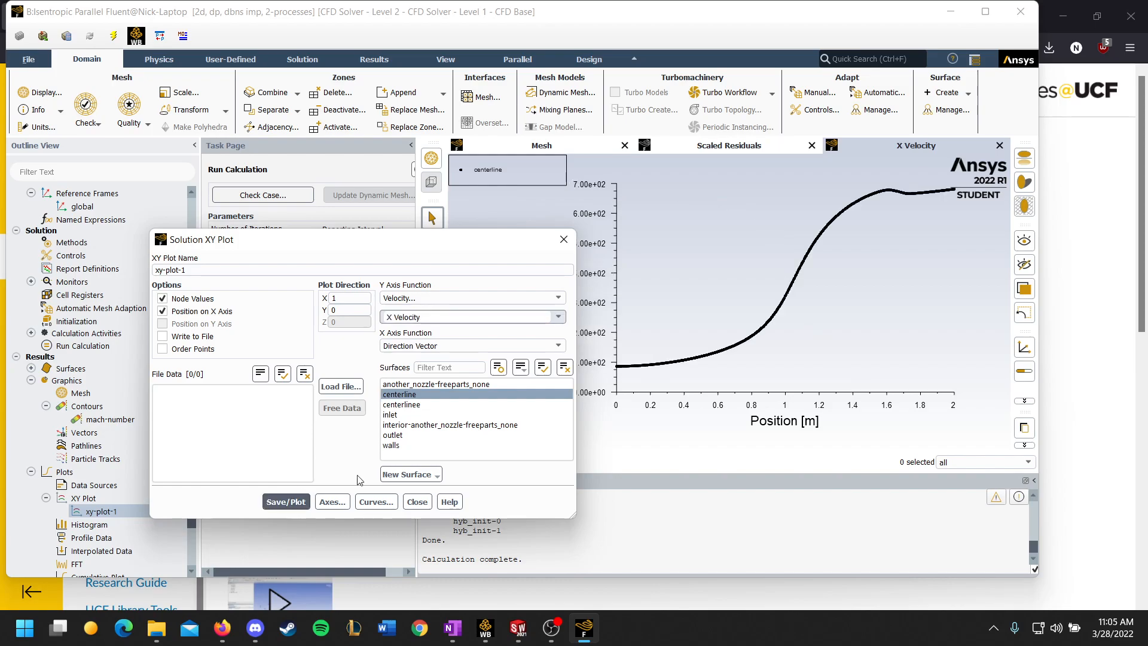
Step: Set the Y axis function to Sound Speed in the Properties category and plot it along the centerline
left_click(565, 314)
left_click(565, 313)
left_click(558, 298)
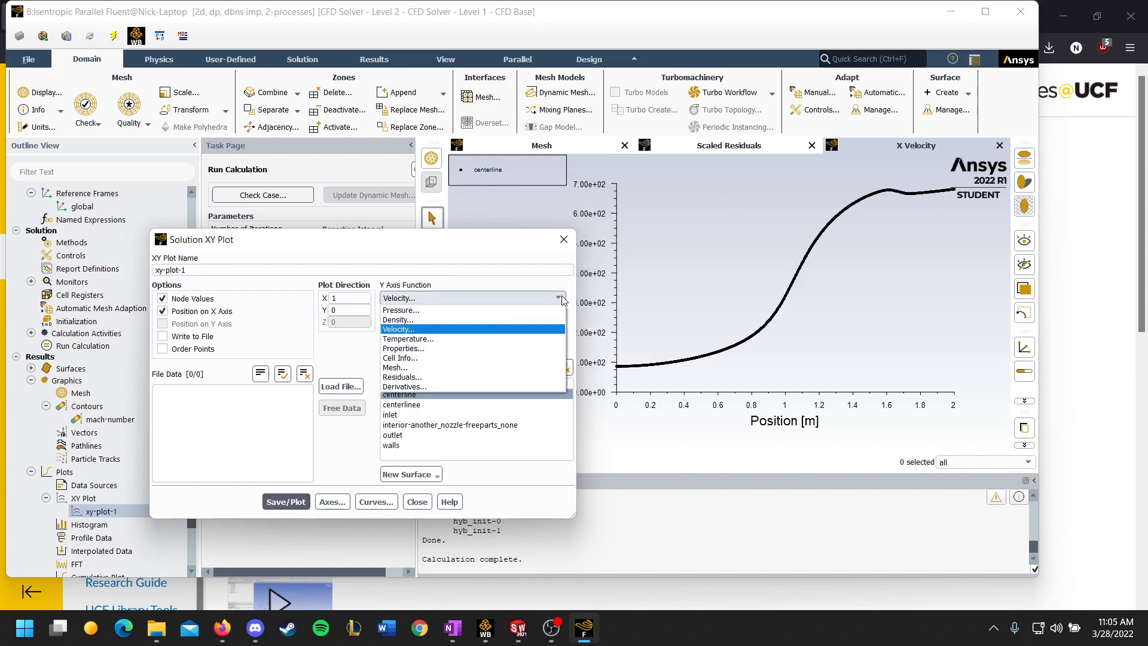
left_click(421, 348)
left_click(425, 317)
left_click(425, 358)
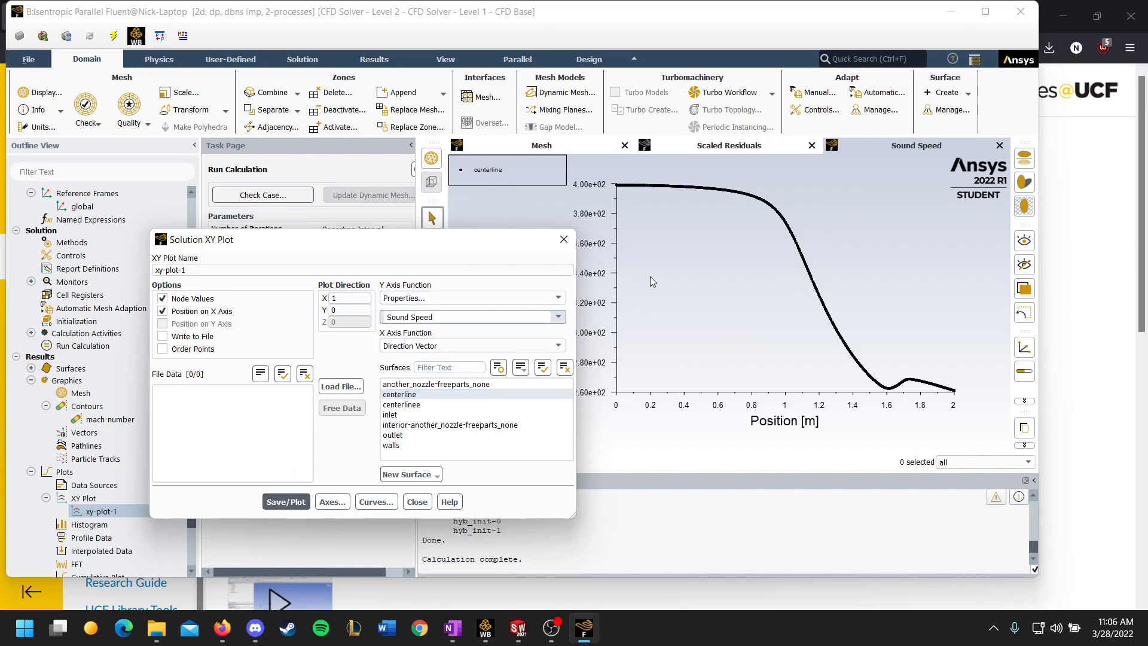
Step: Plot Mach Number from the Velocity category along the centerline, and close the XY plot settings
left_click(558, 299)
left_click(443, 330)
left_click(560, 317)
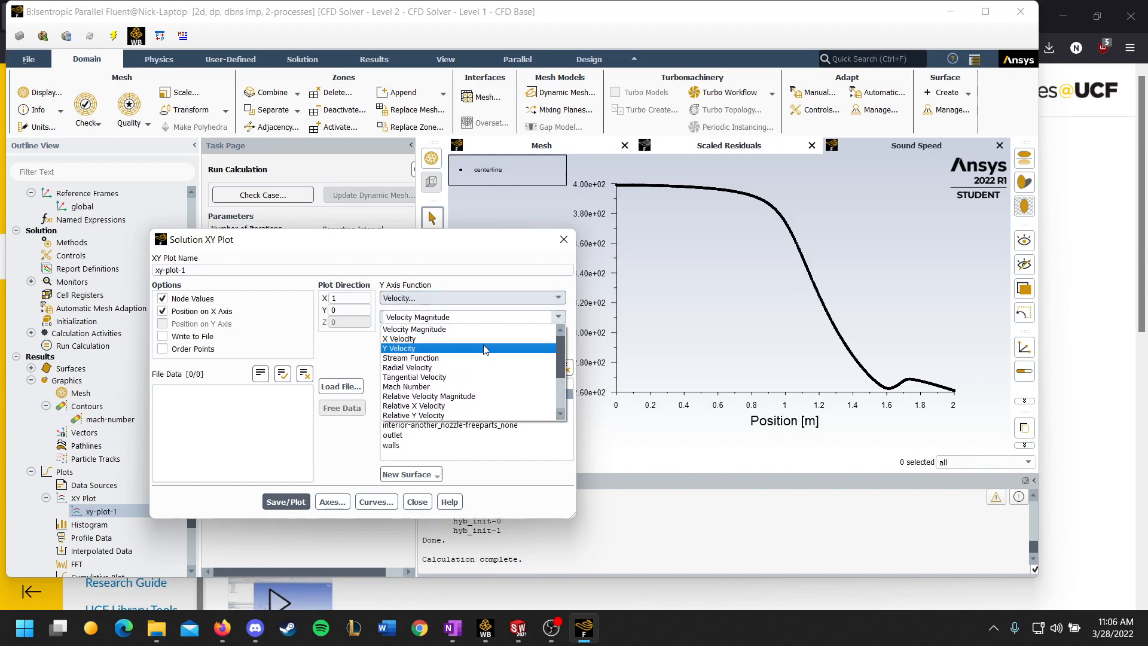
left_click(454, 387)
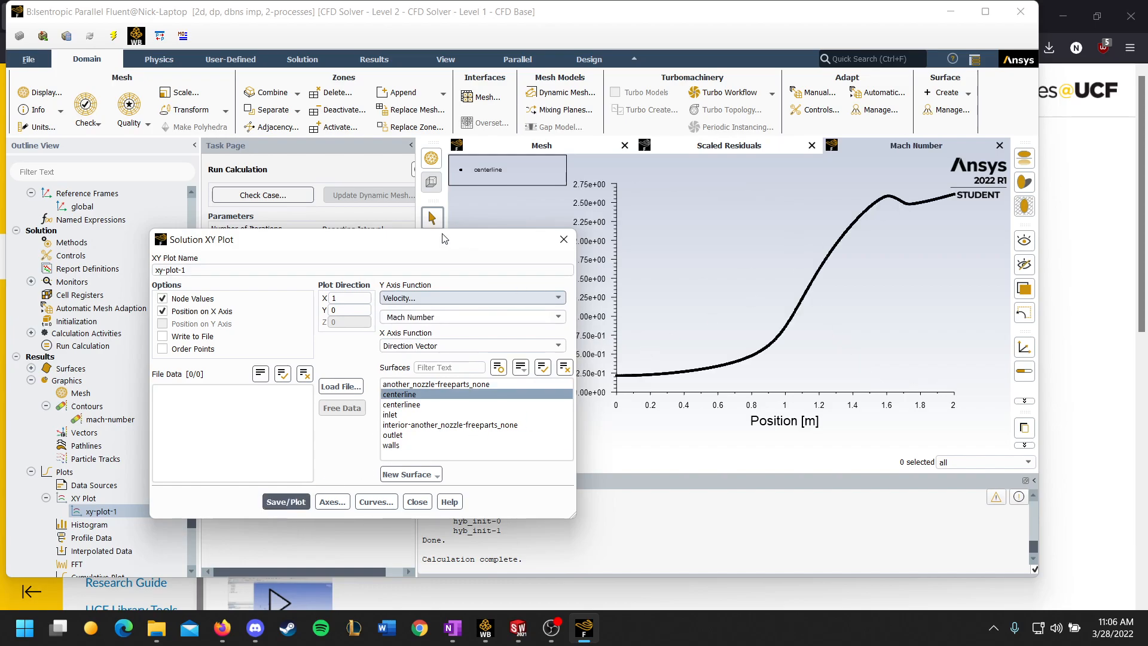
left_click_drag(439, 251, 335, 198)
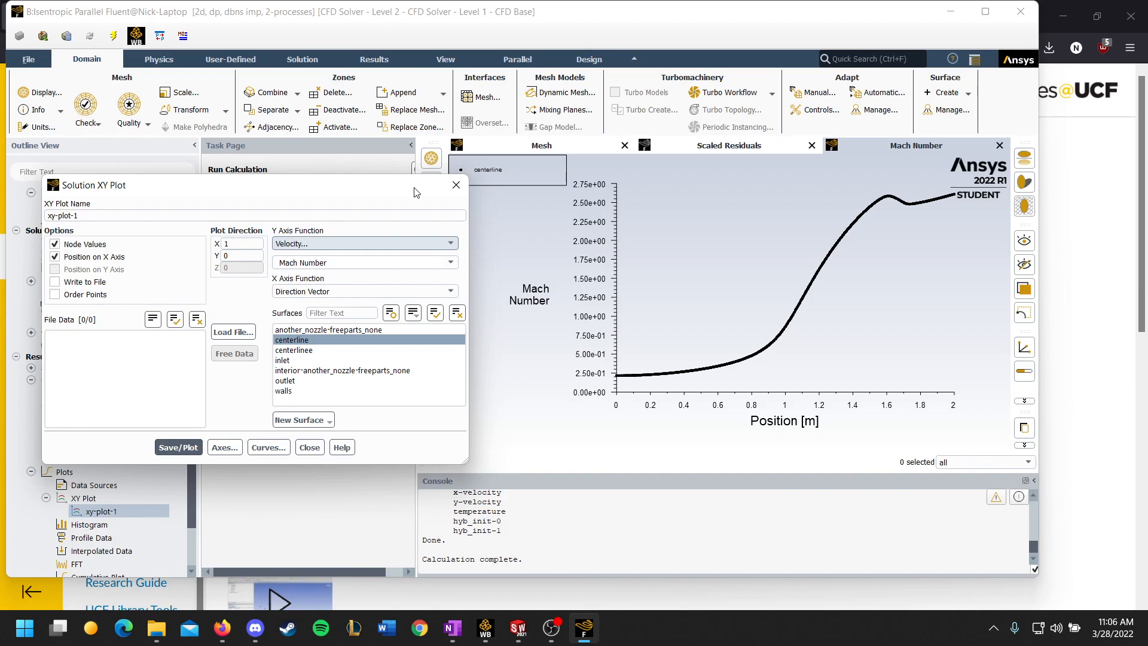
left_click(453, 187)
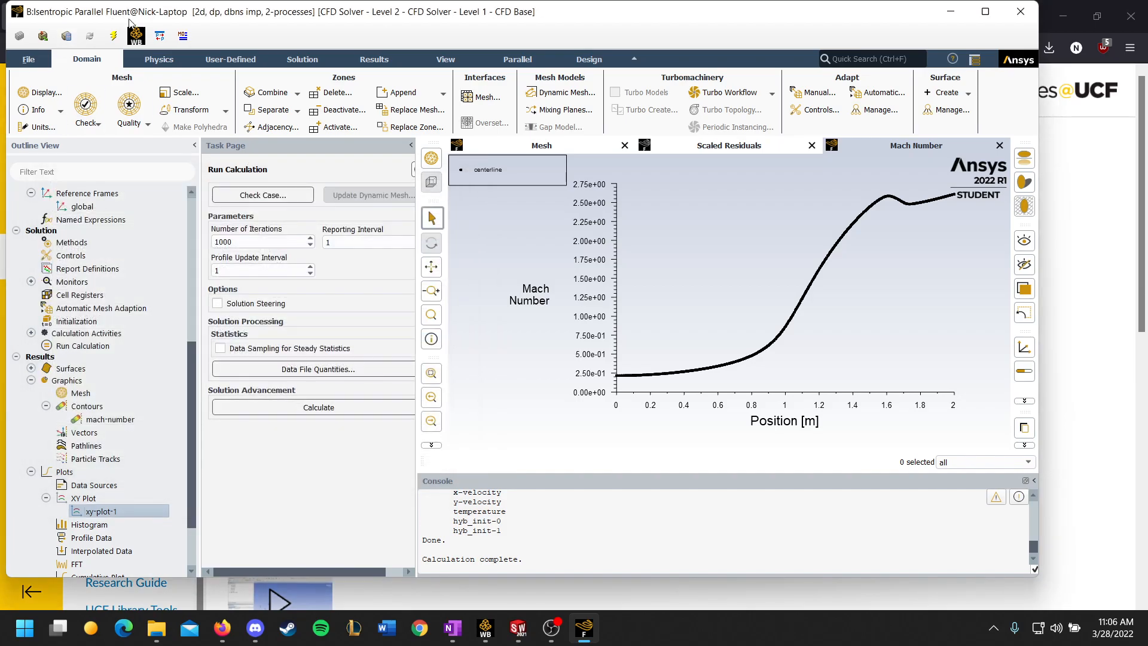
Step: Switch to the Project 1 assignment page in Firefox and review the required contours and centerline plots
left_click(229, 640)
scroll(236, 181, "down", 2)
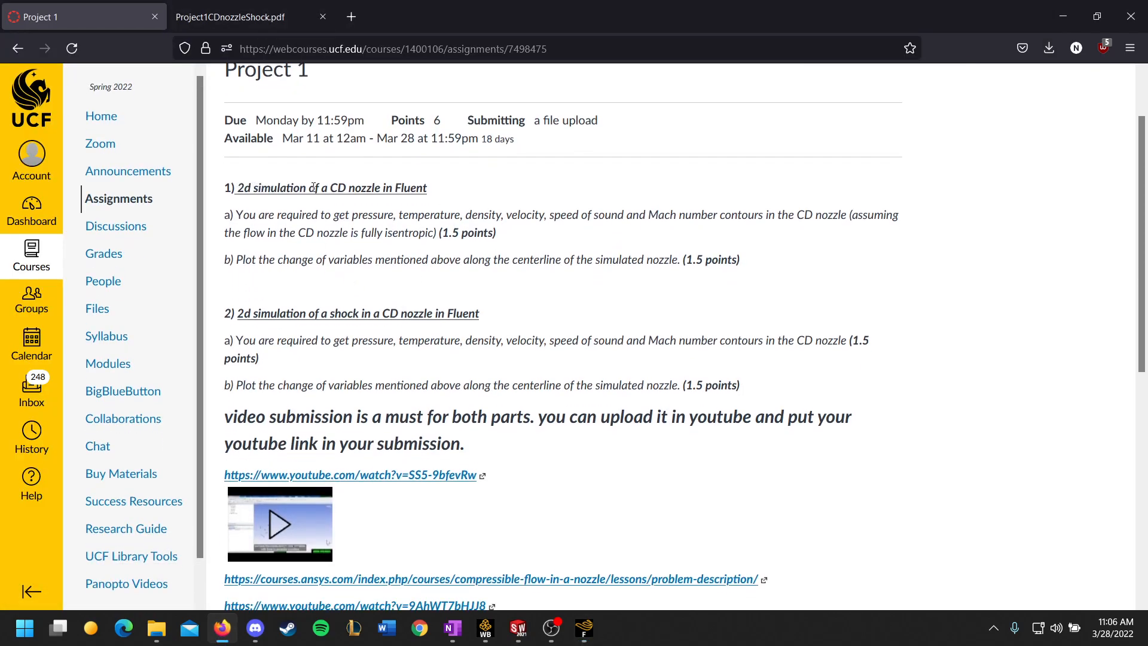